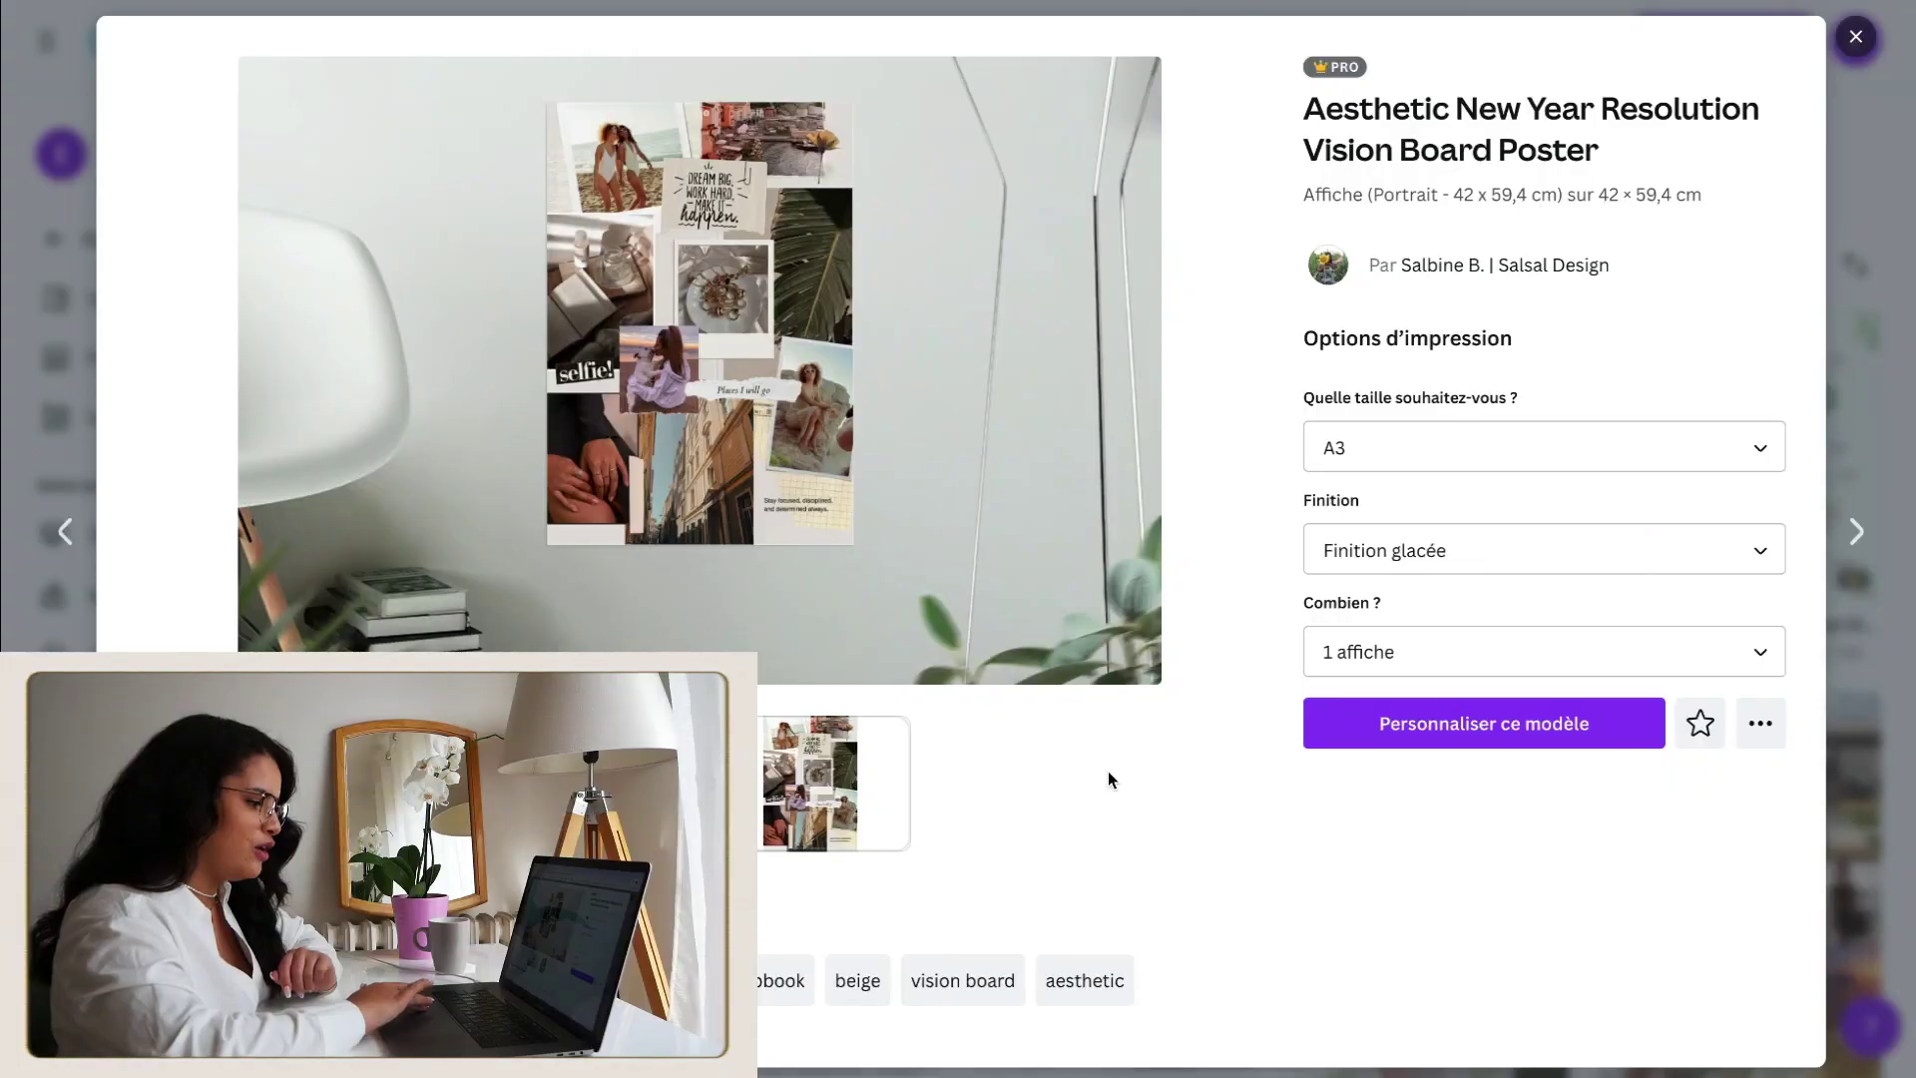
Step: Open the Aesthetic New Year Resolution Vision Board Poster template for customization and view the available design templates
click(1390, 741)
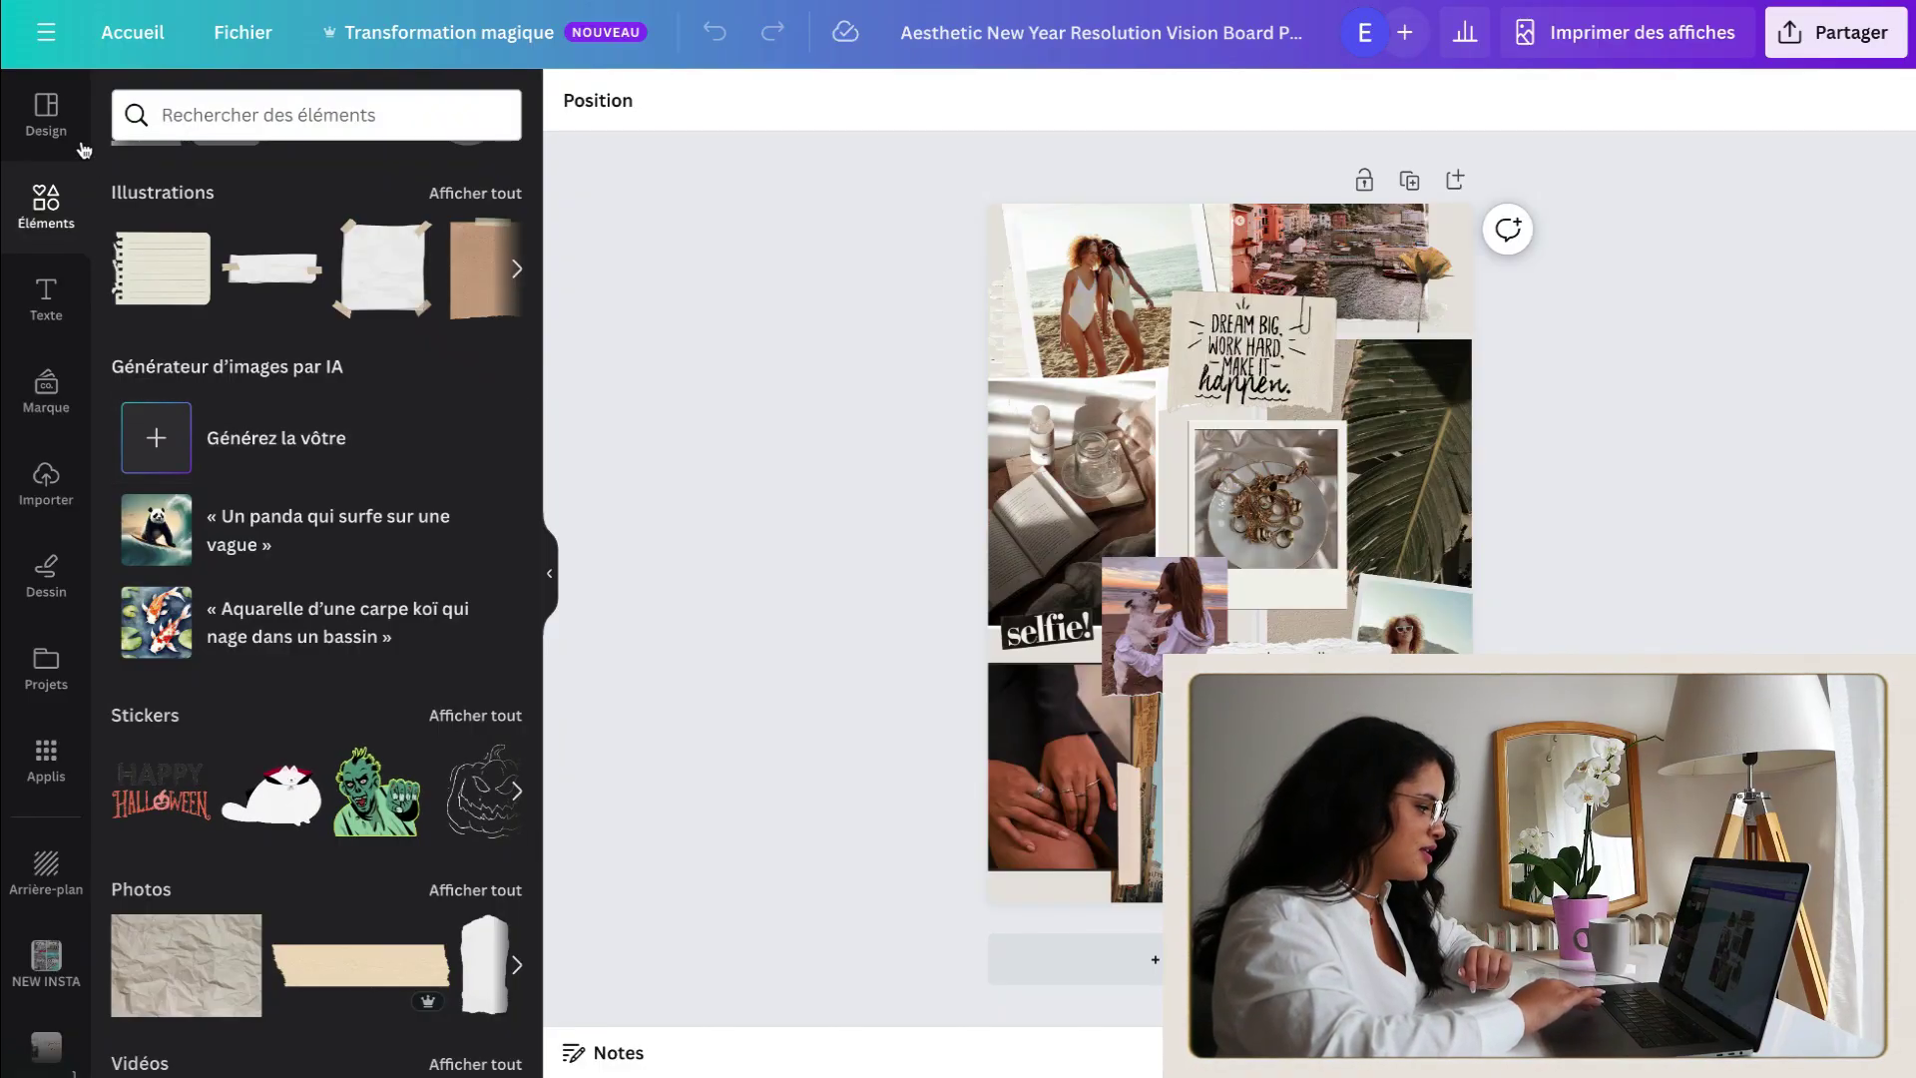
click(50, 120)
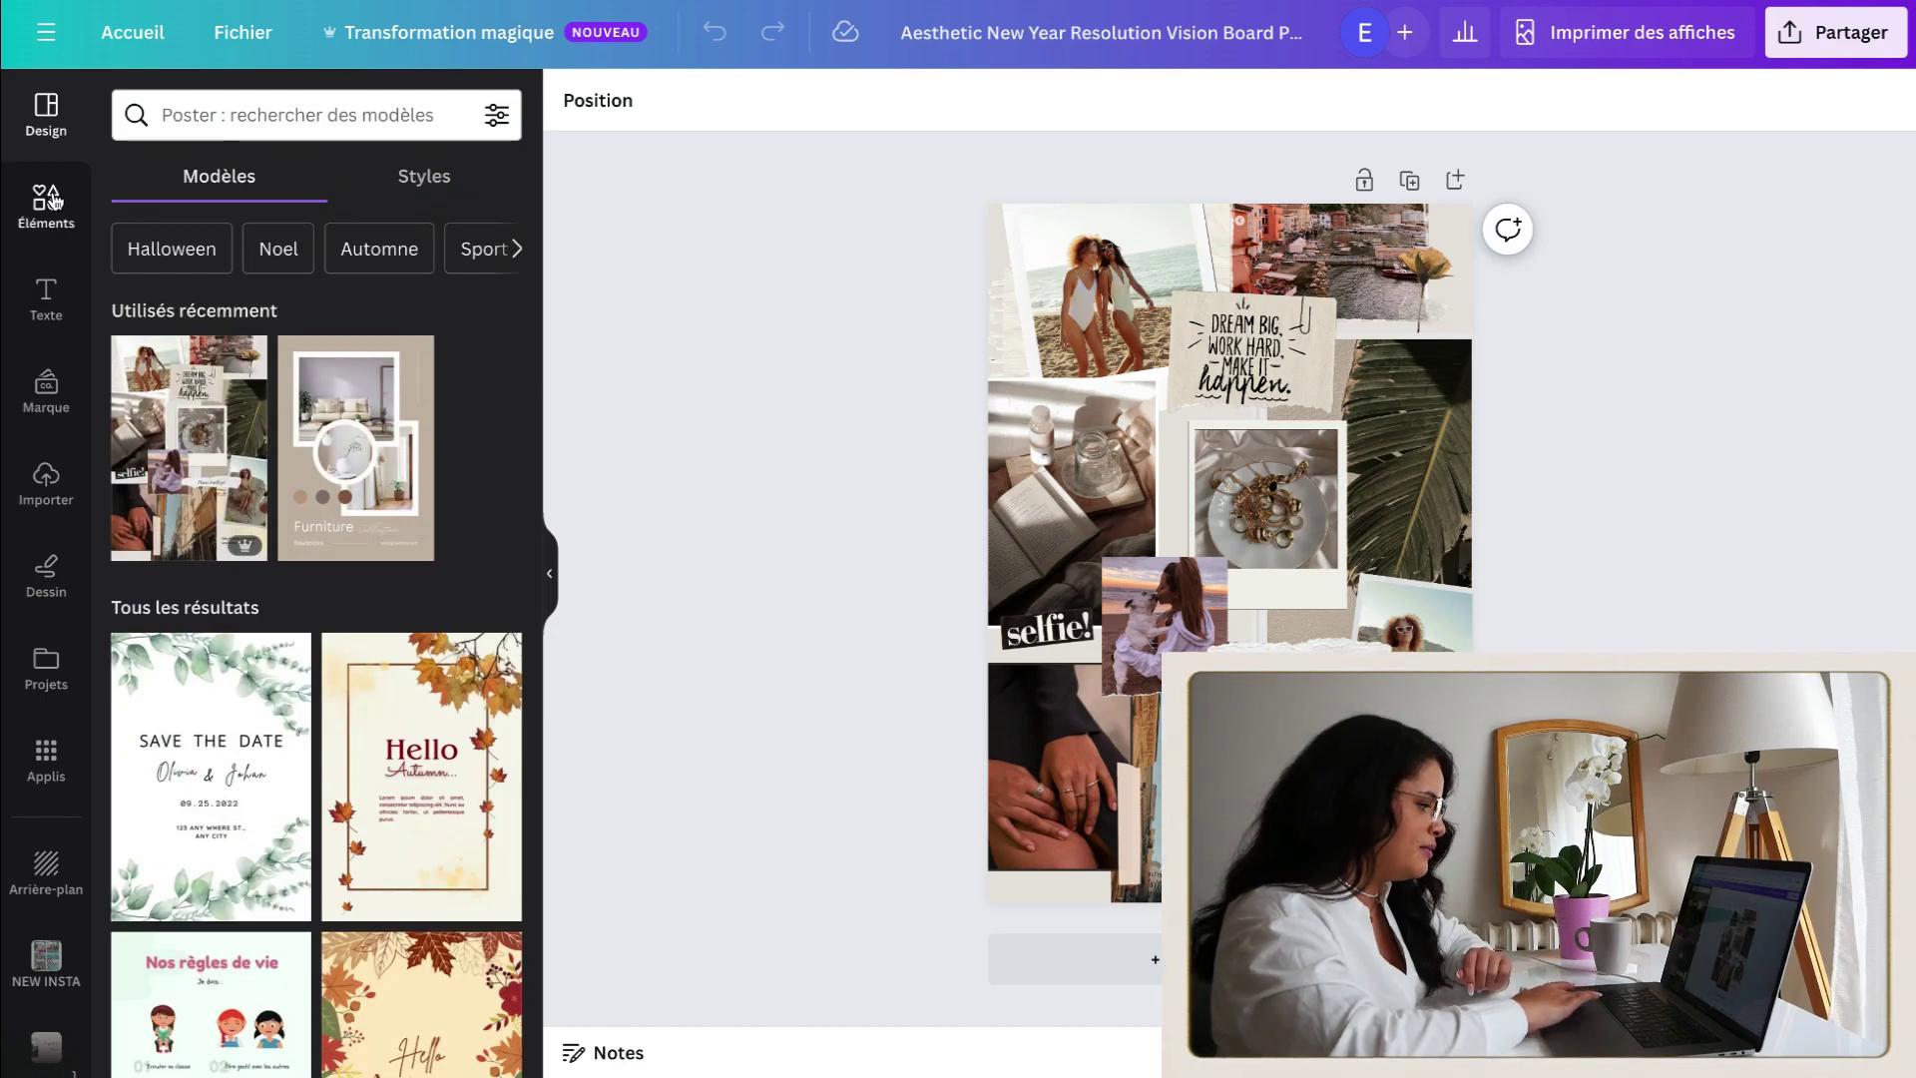
Step: Search the photo elements for "lifestyle"
click(53, 200)
scroll(300, 415, down, 5)
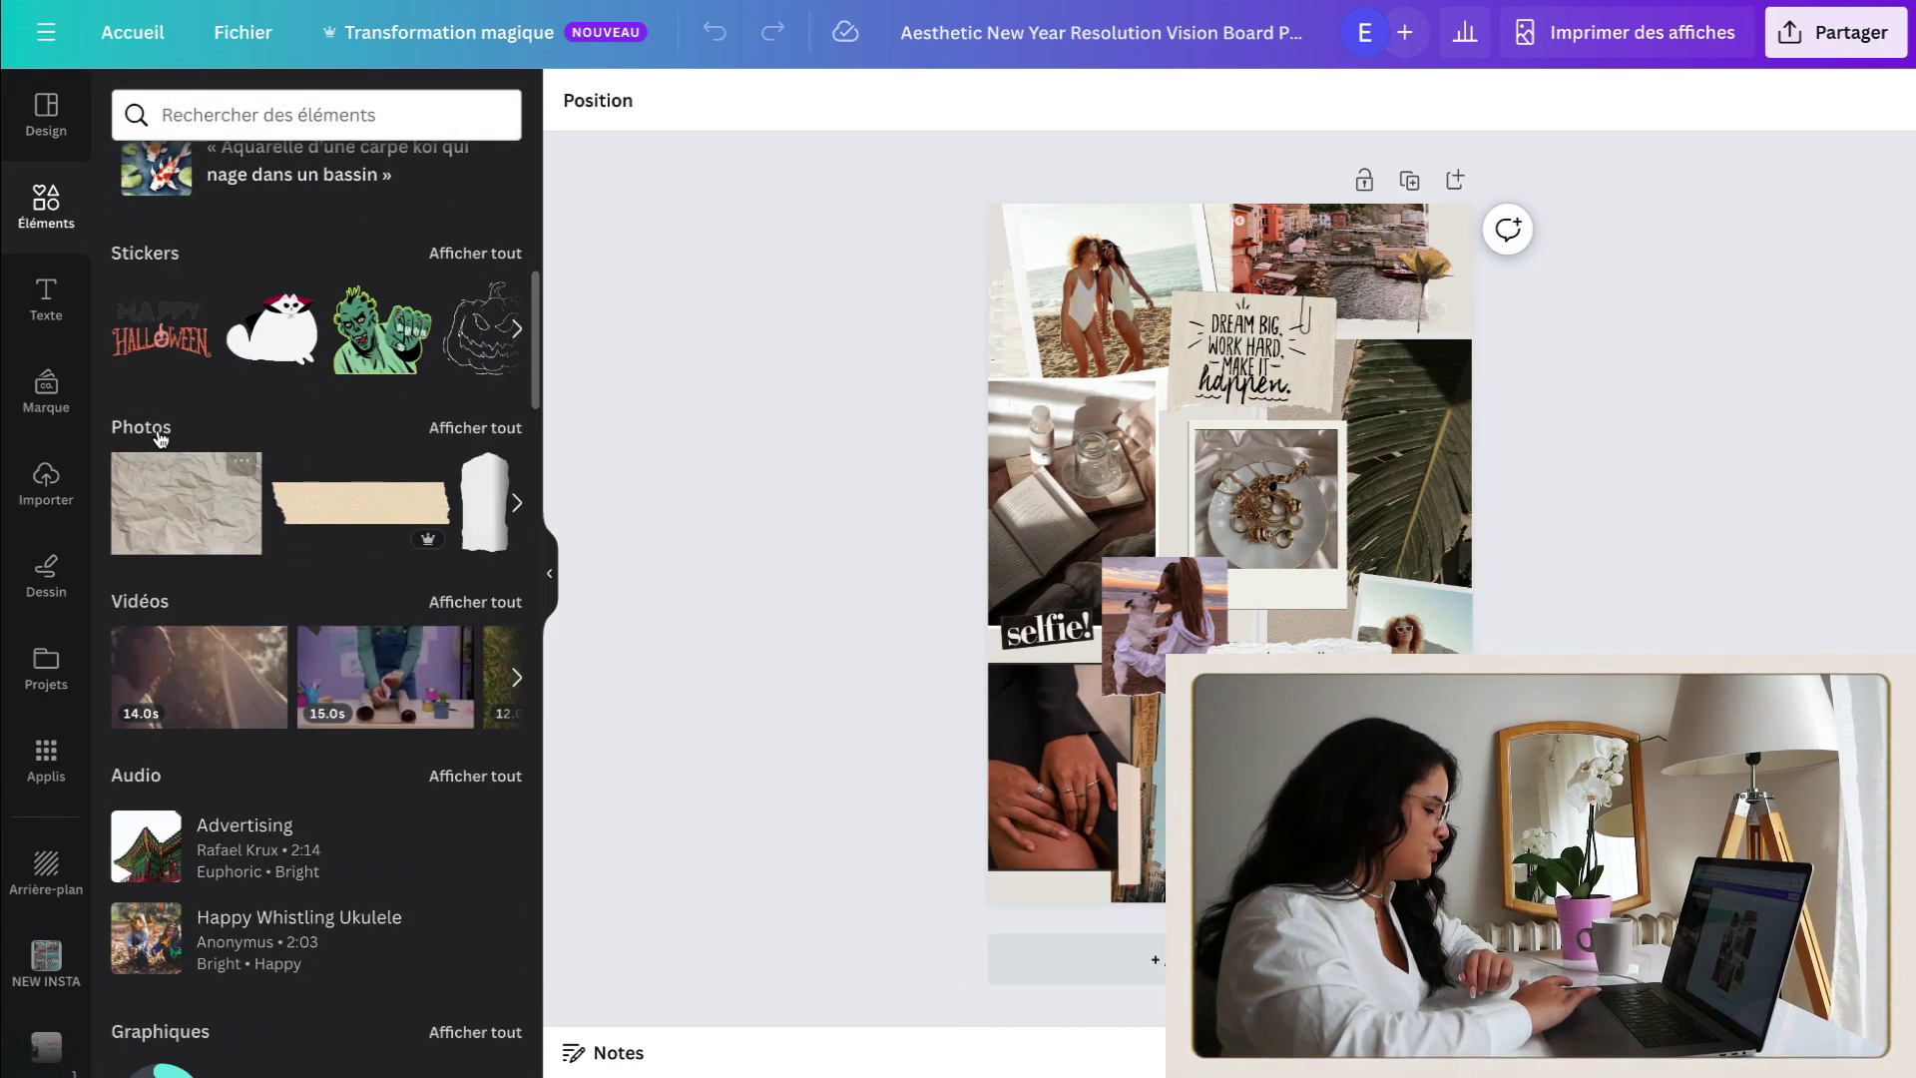
click(157, 433)
click(266, 169)
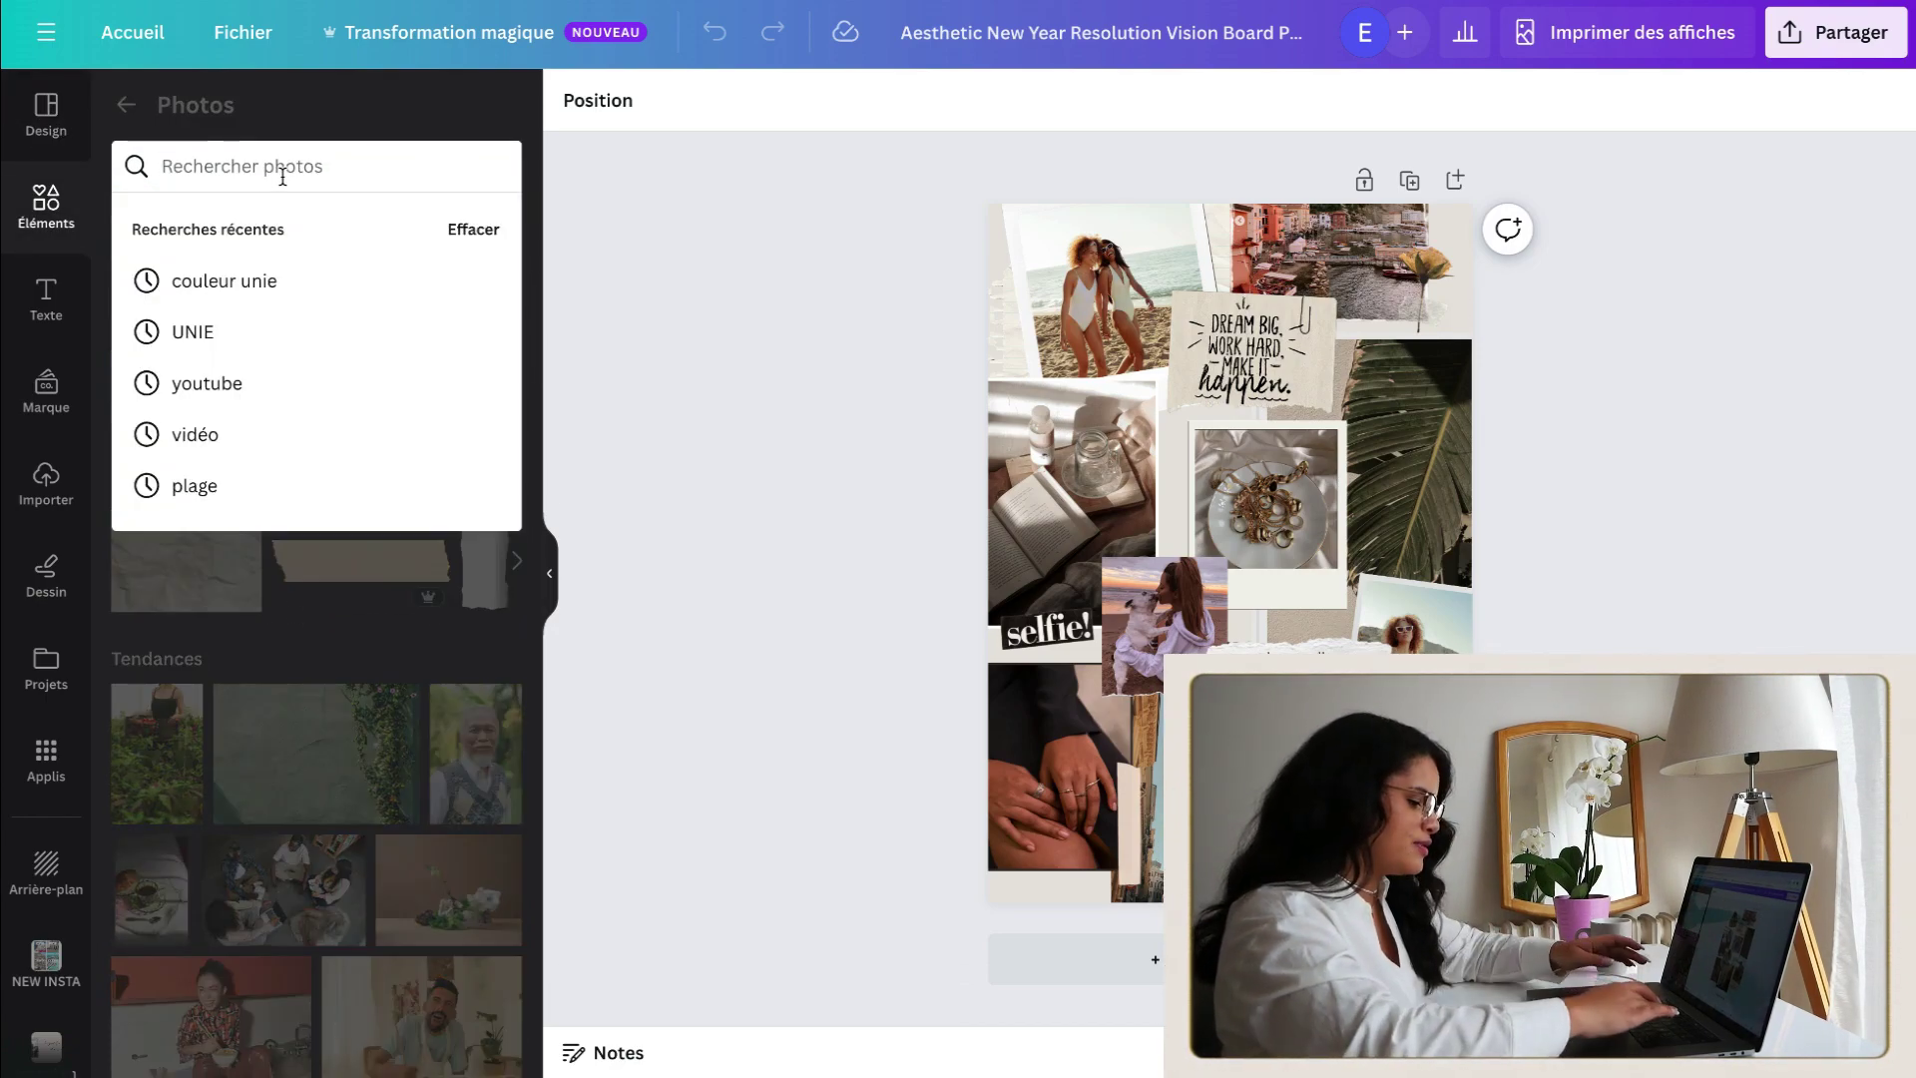
text(lifesty)
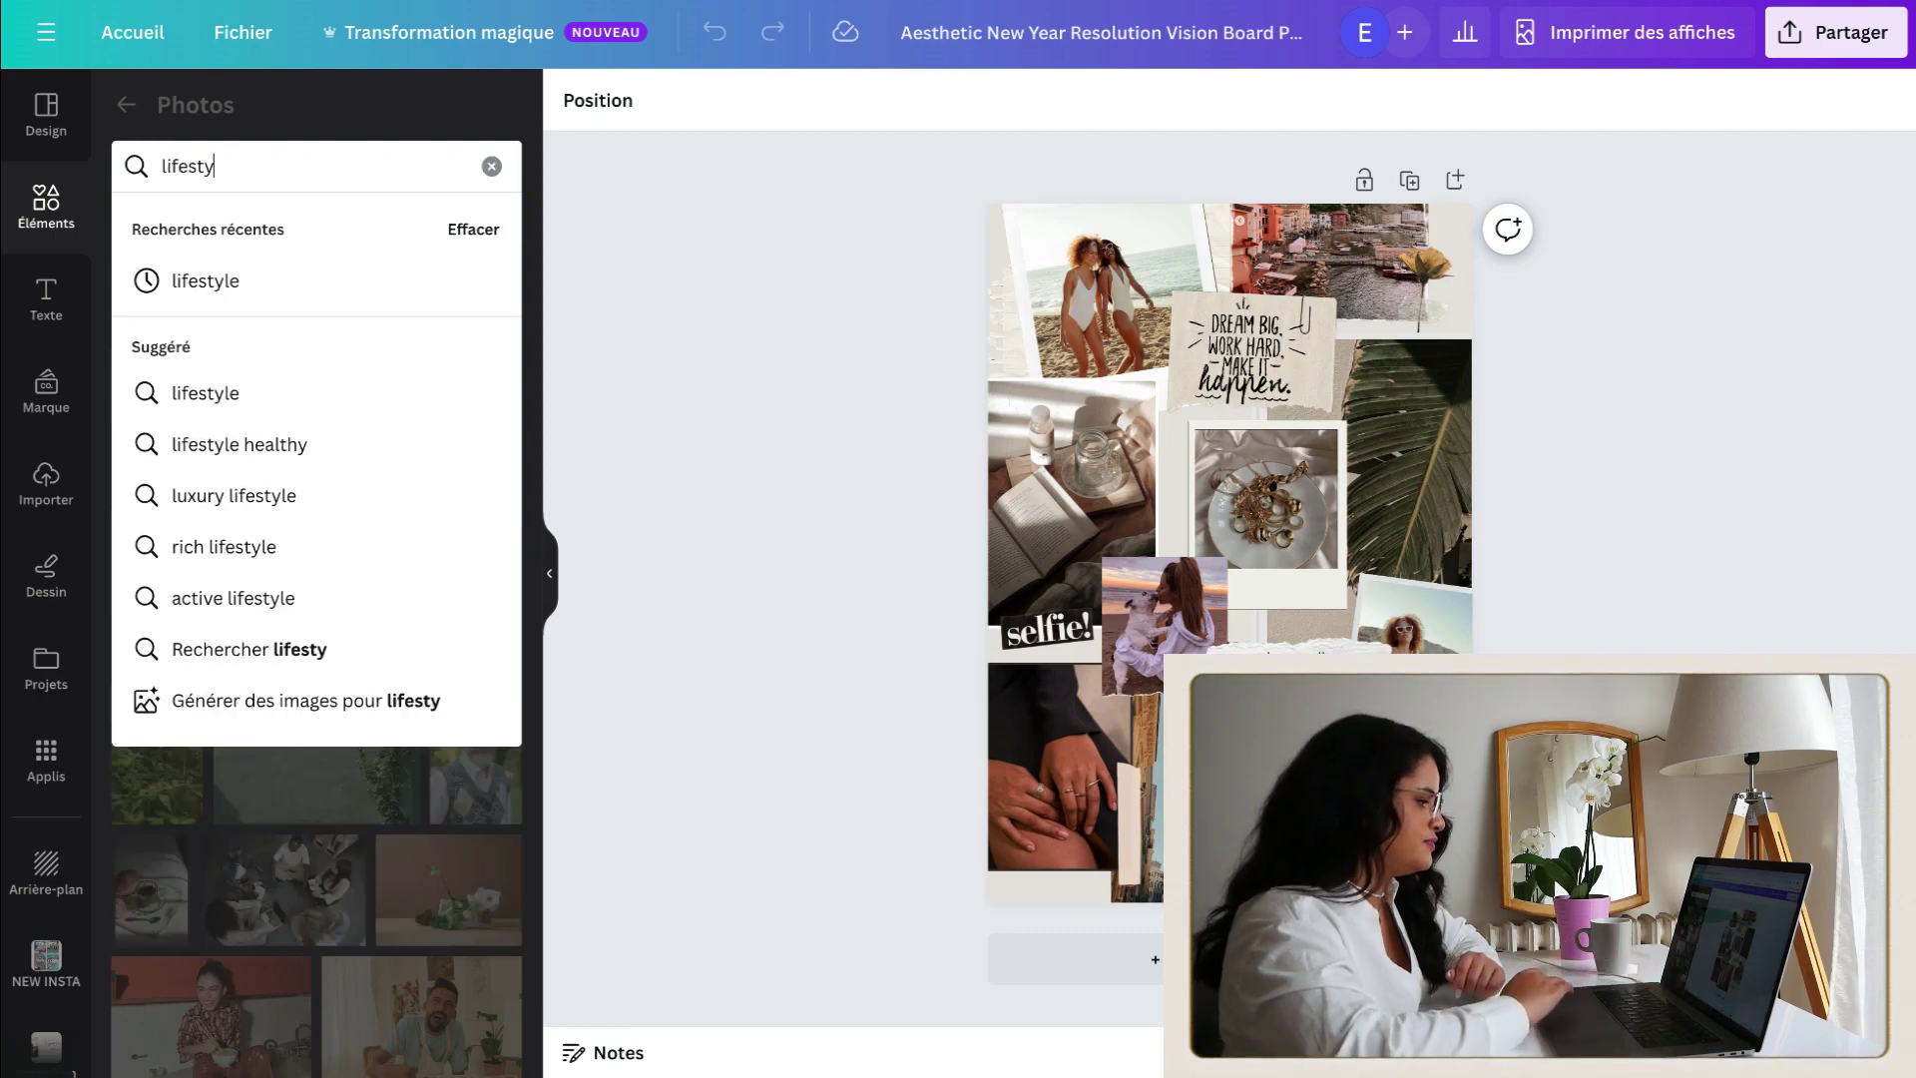
text(le)
key(Return)
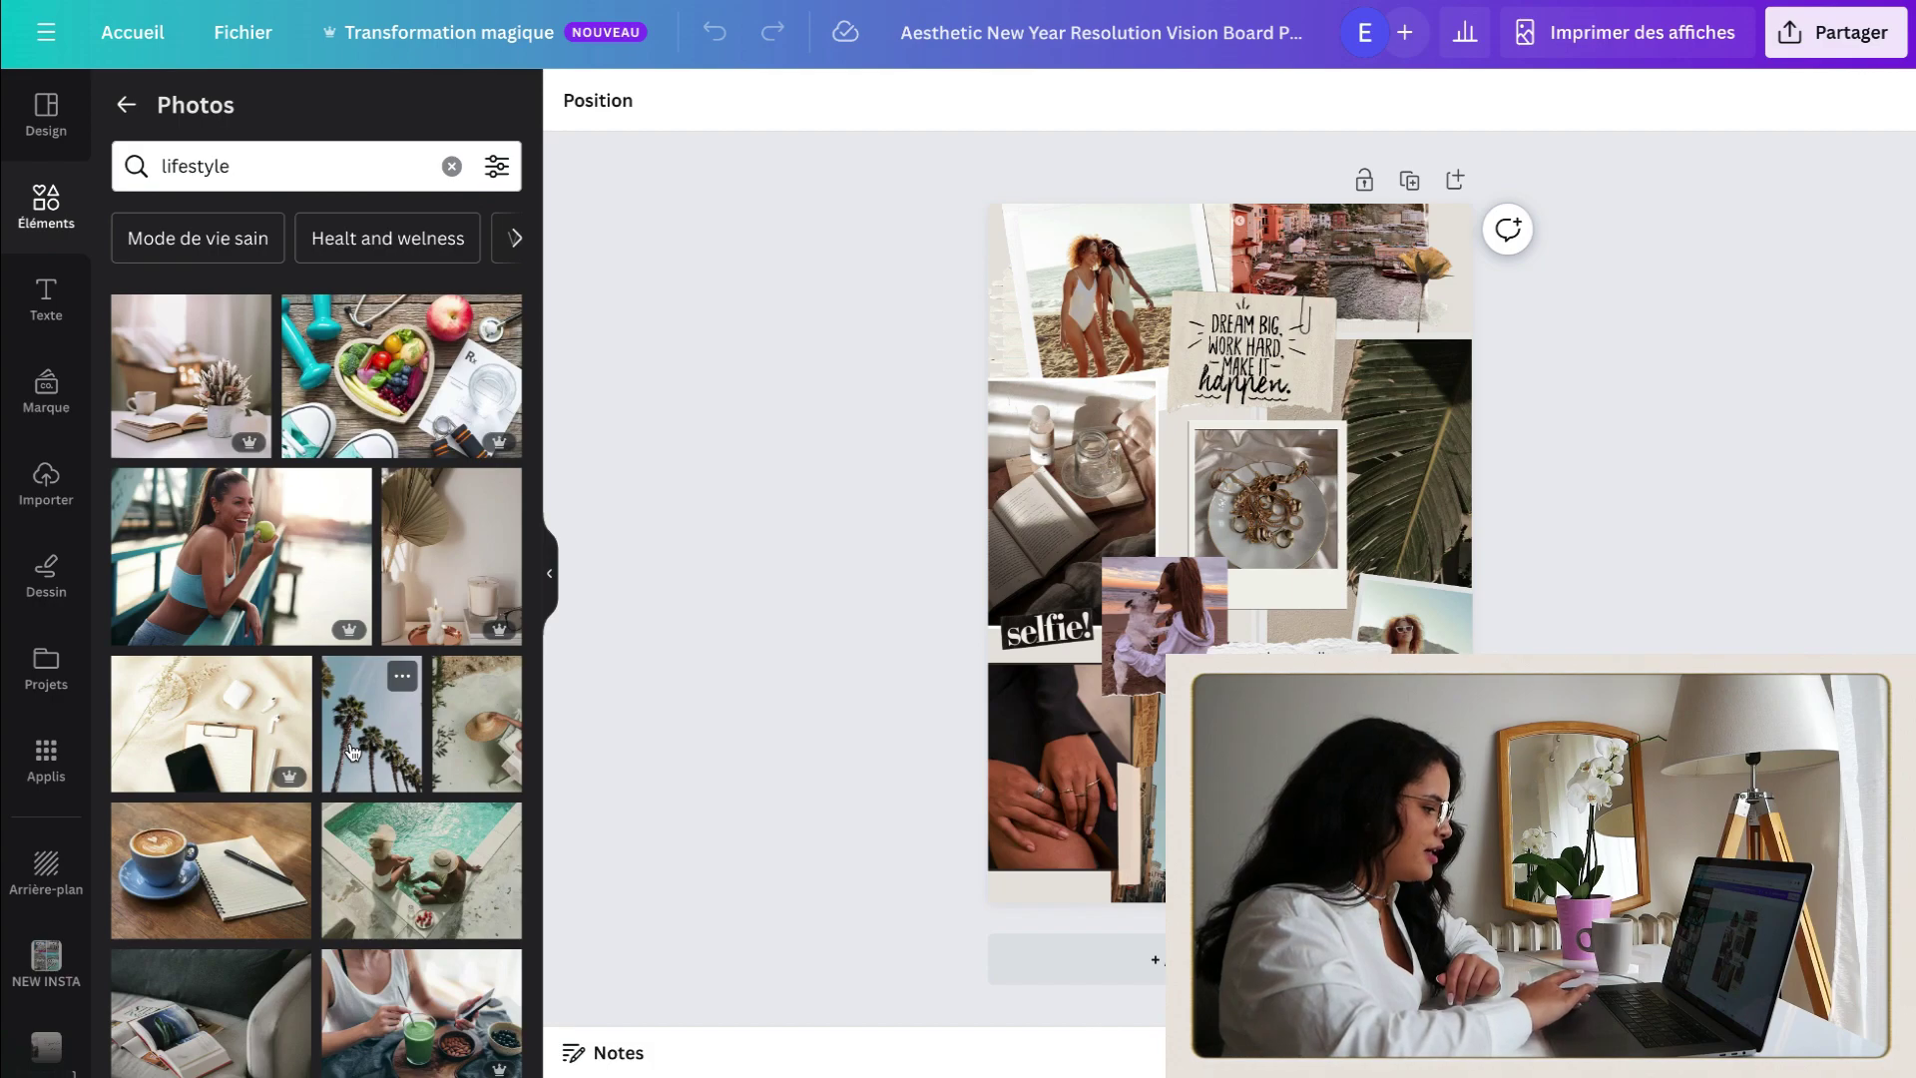
Step: Replace the open-book photo on the left side of the collage with the palm tree photo from the results
drag(358, 735, 1038, 522)
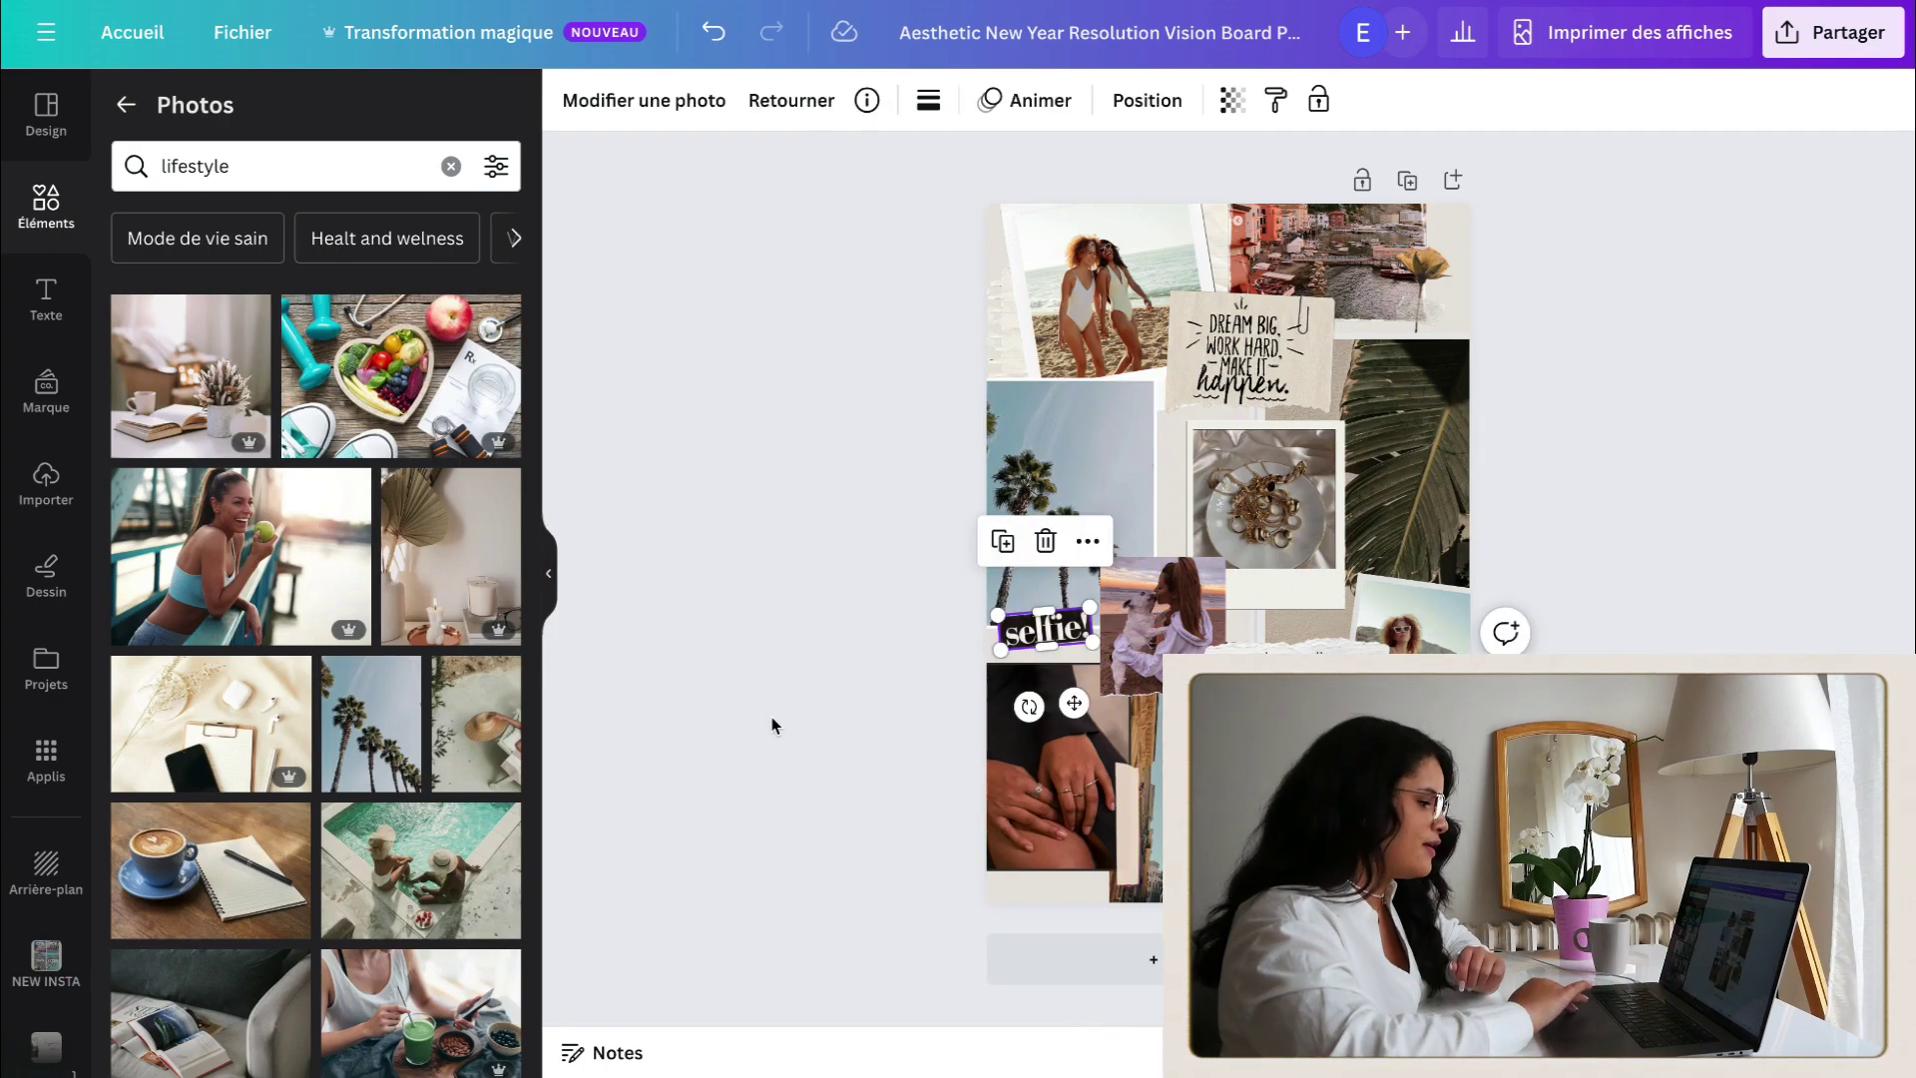
click(772, 721)
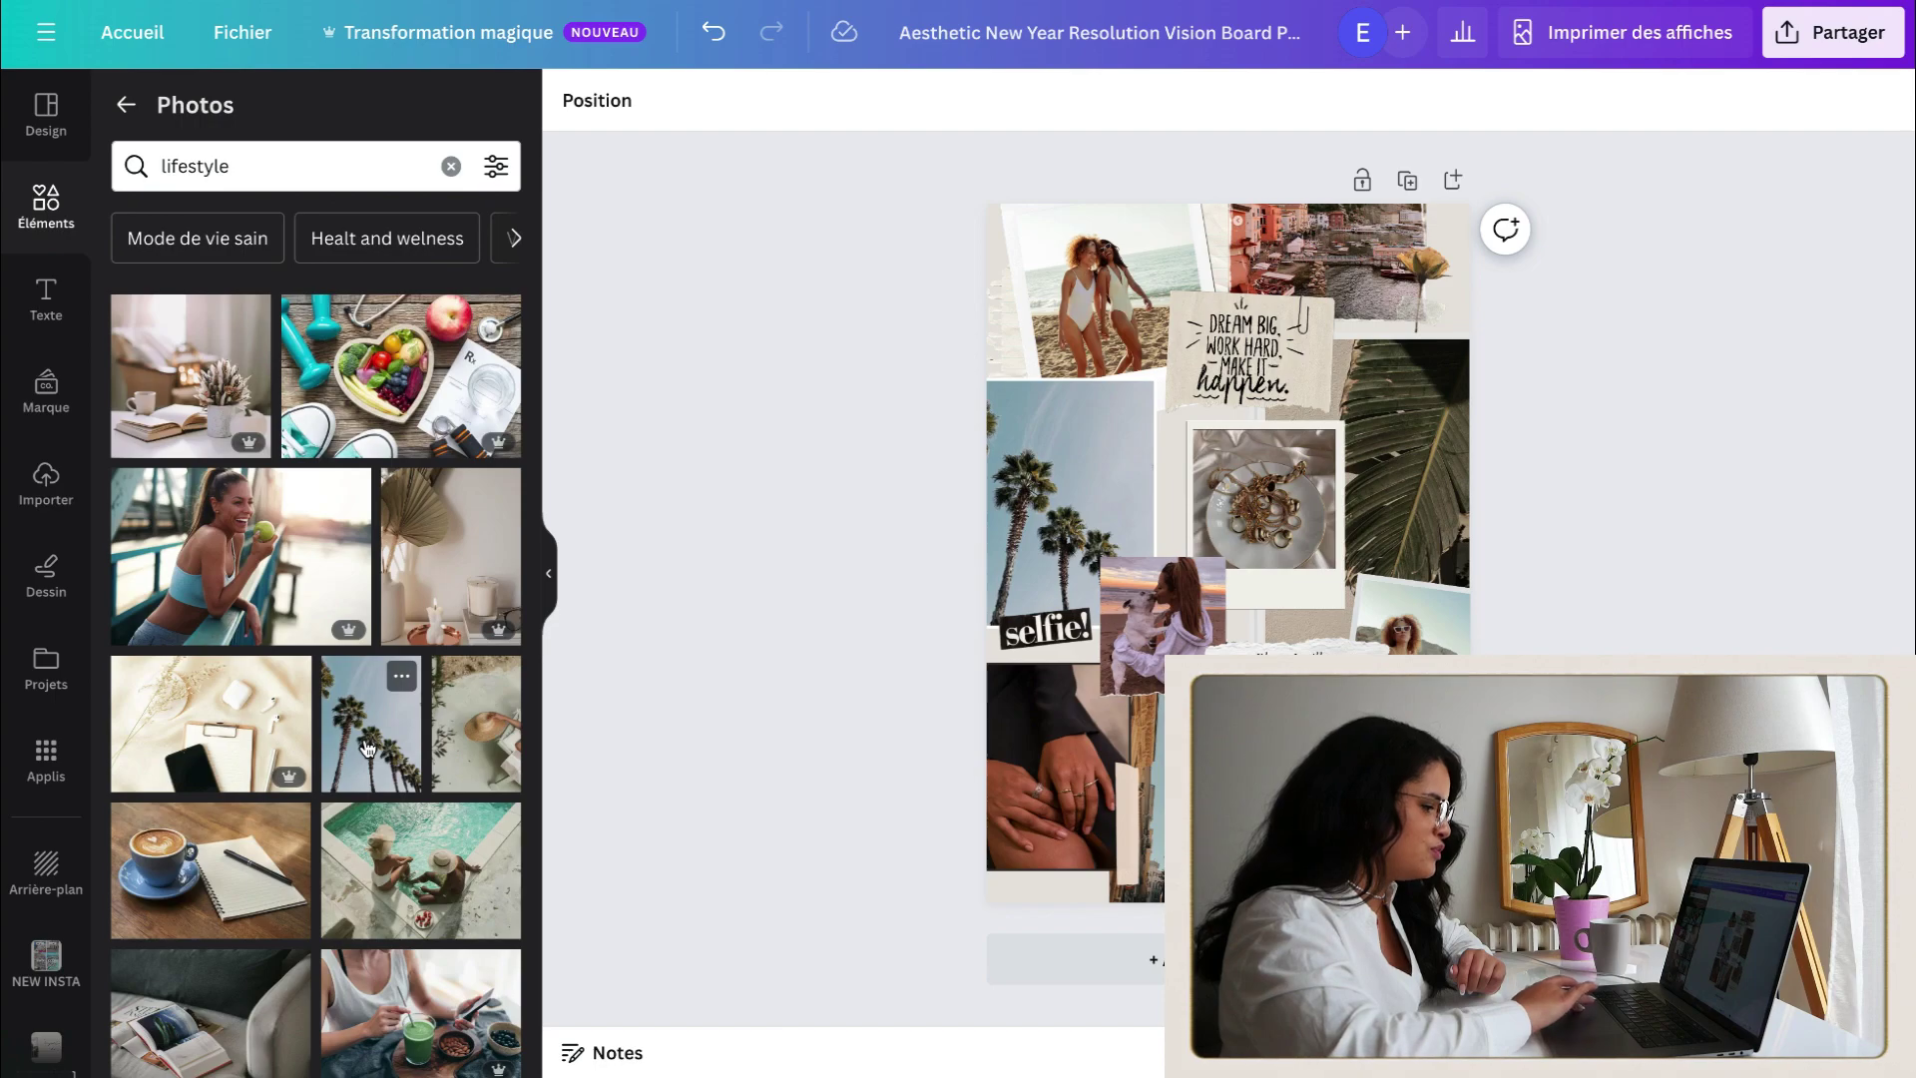
drag(367, 748, 1034, 511)
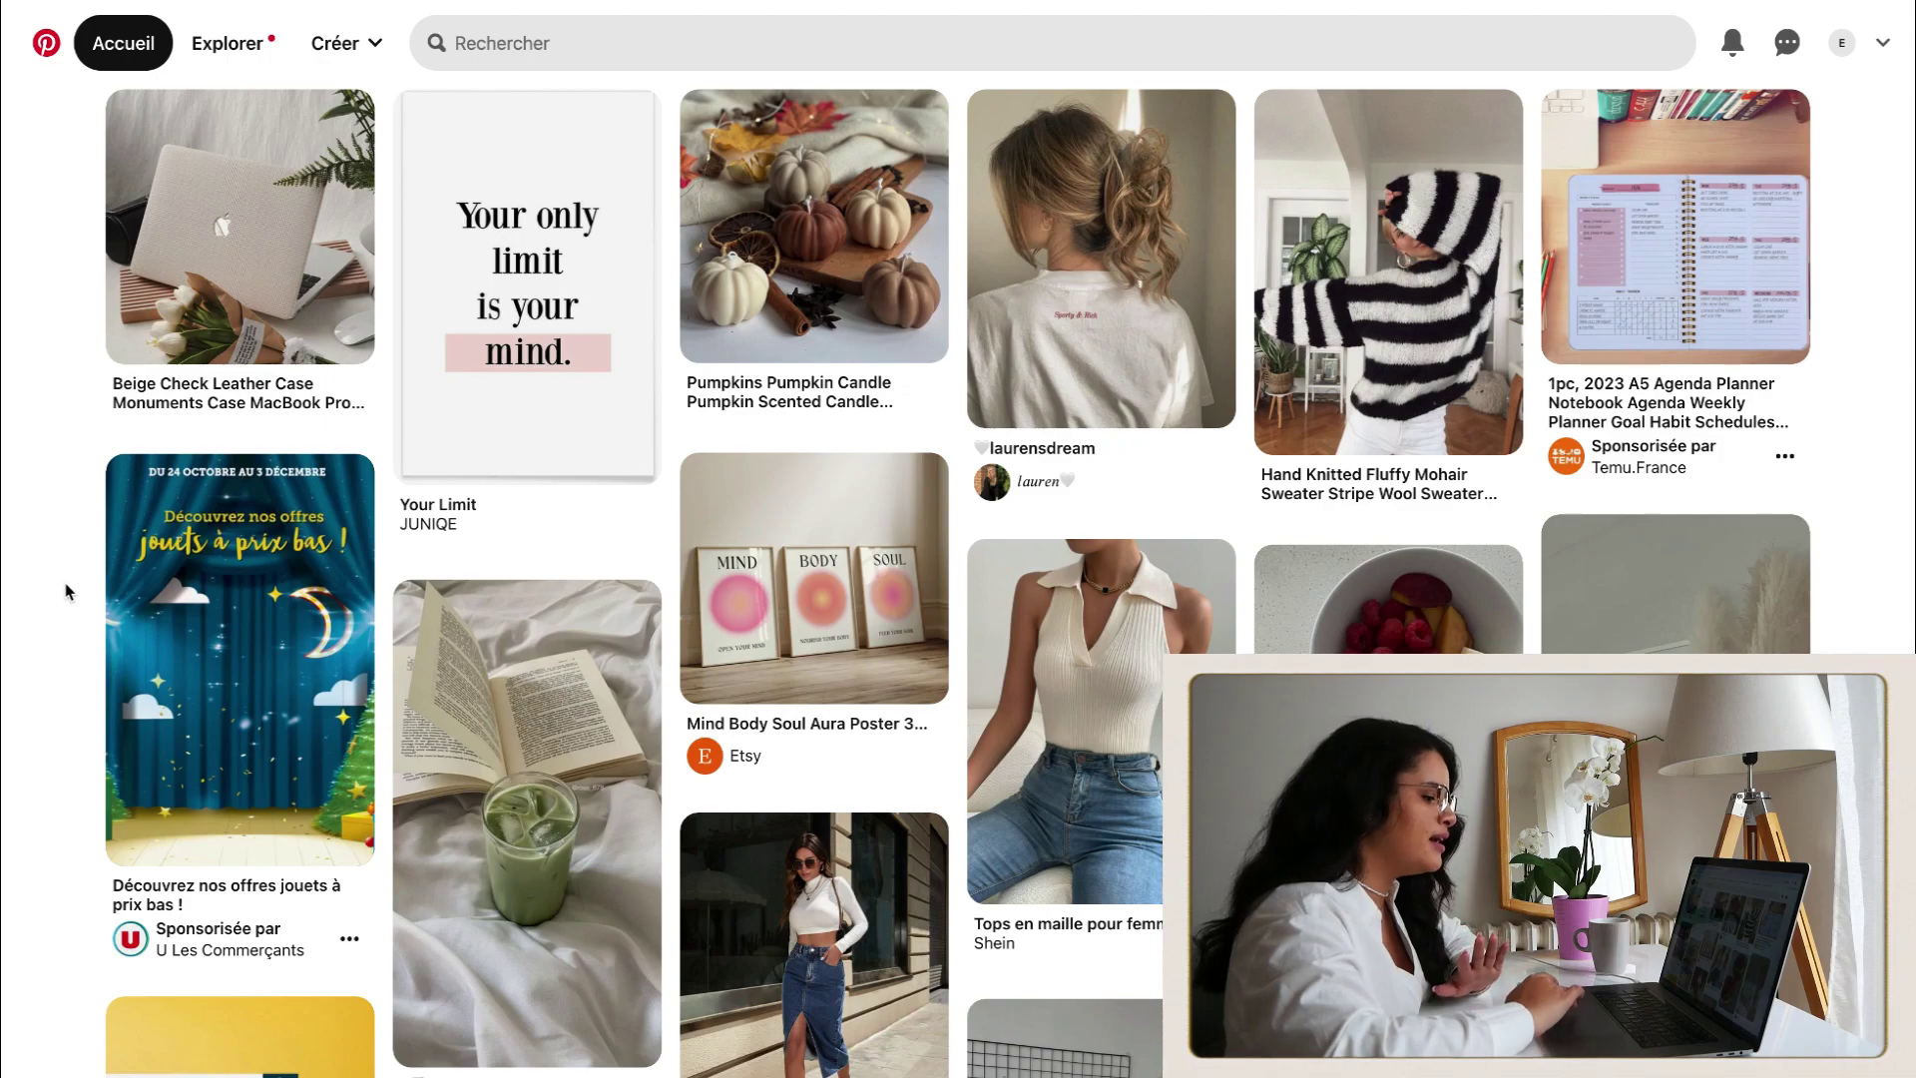
Step: Switch to Pinterest, browse the home feed and open the "Jupe en jean taille haute fendu" pin
scroll(64, 592, down, 5)
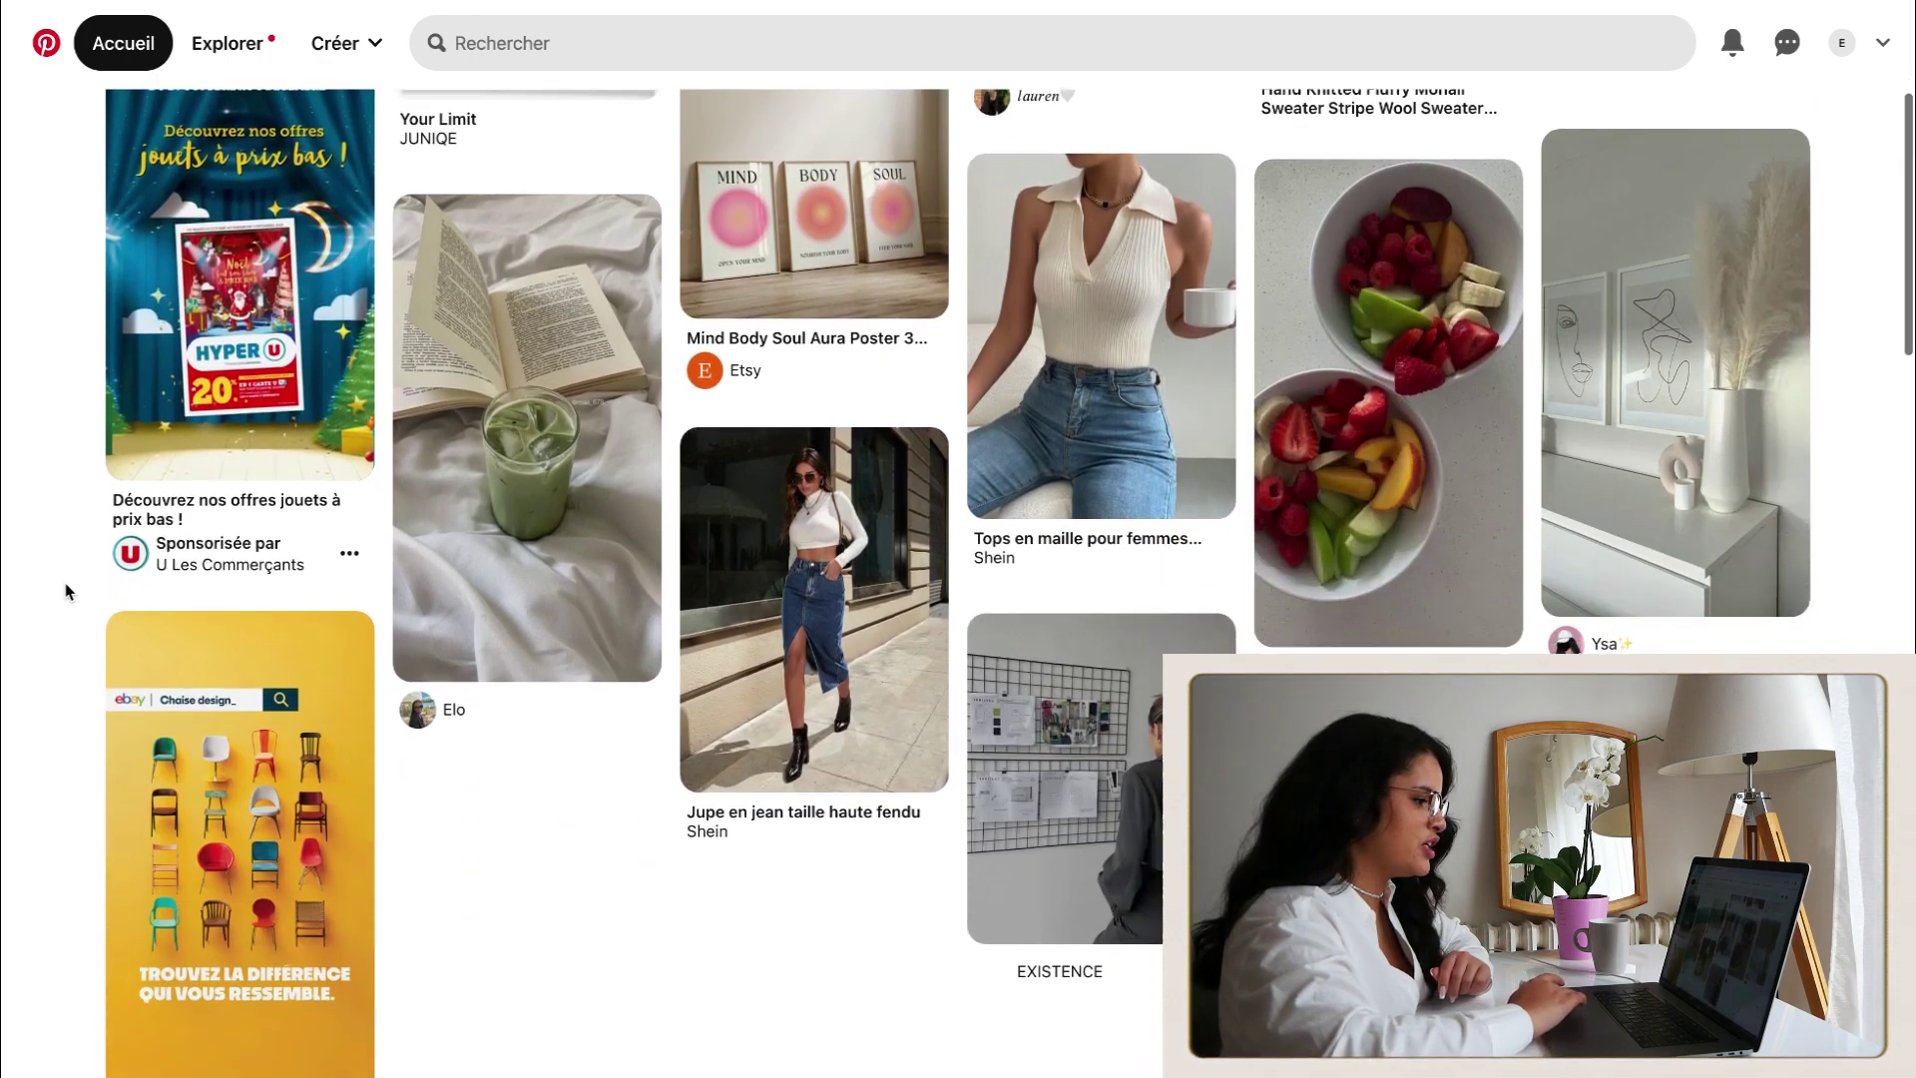
scroll(65, 592, down, 3)
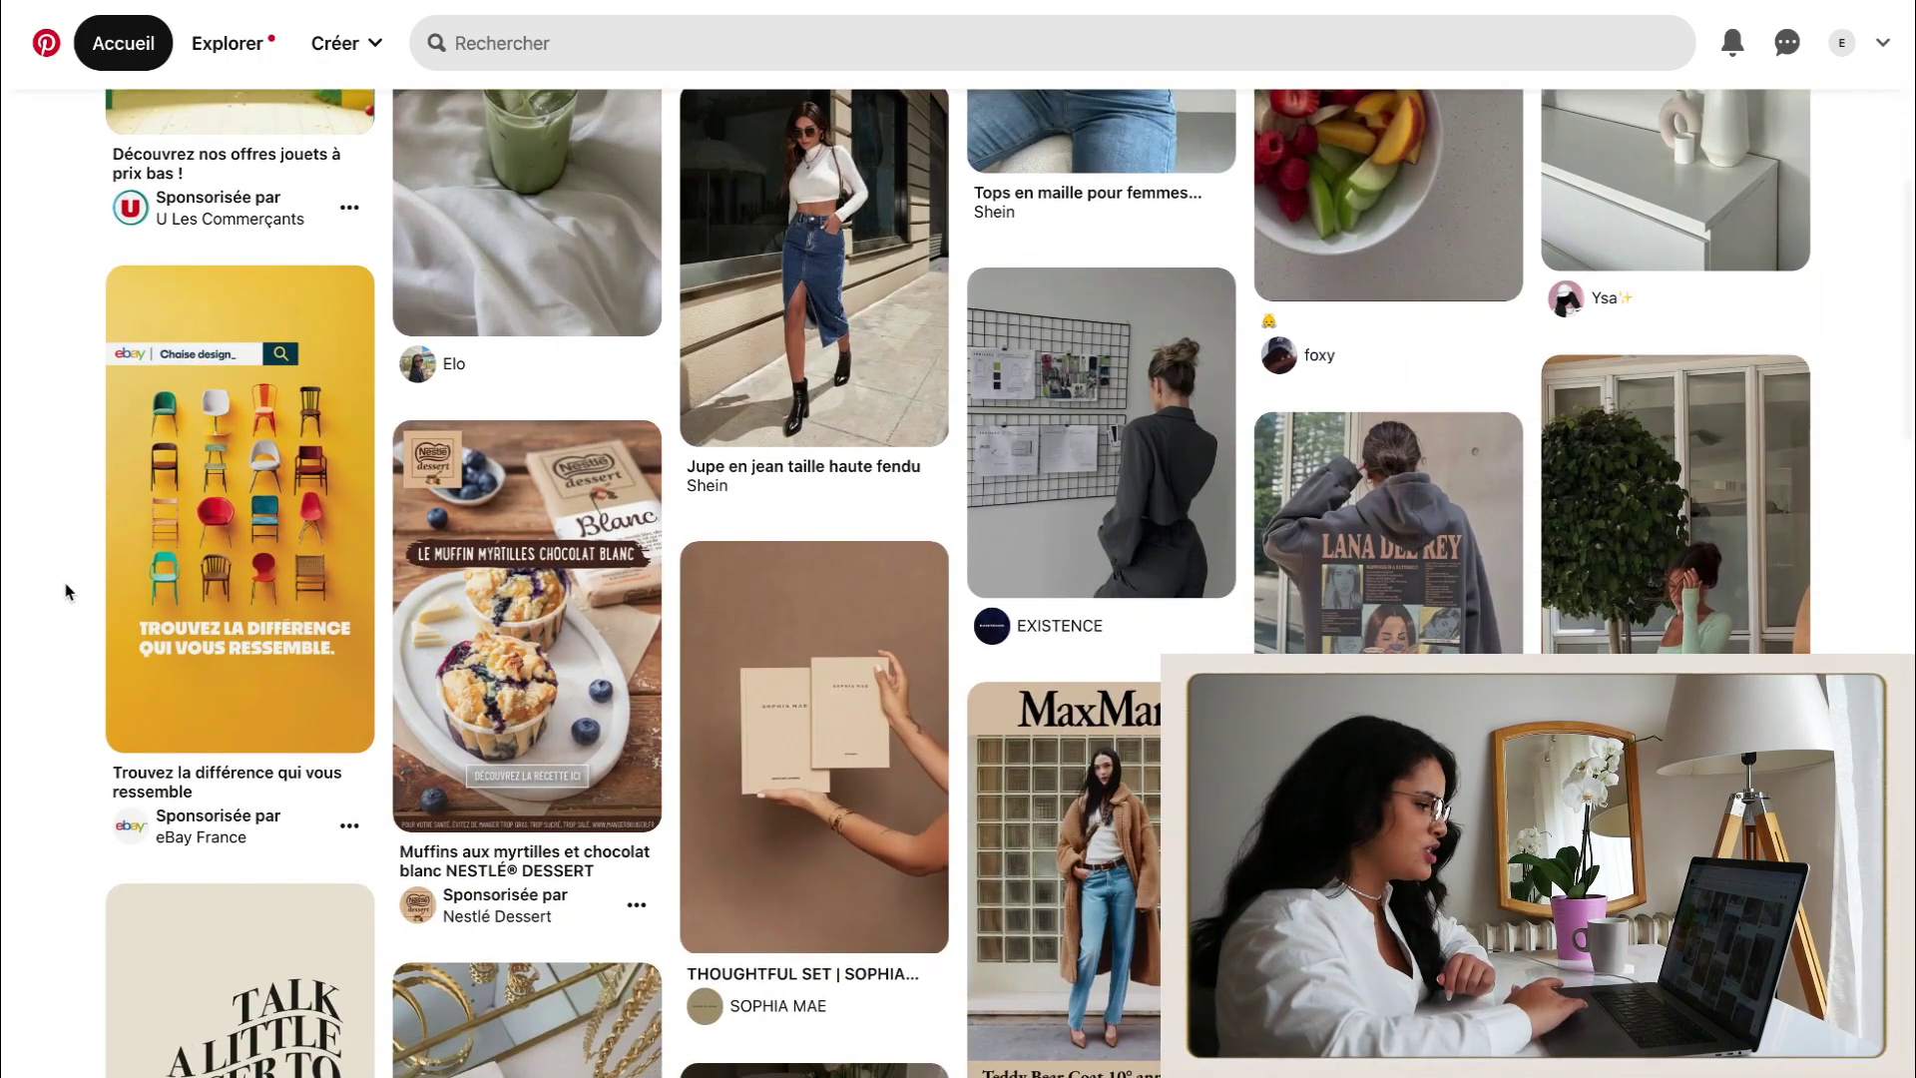
scroll(65, 591, up, 2)
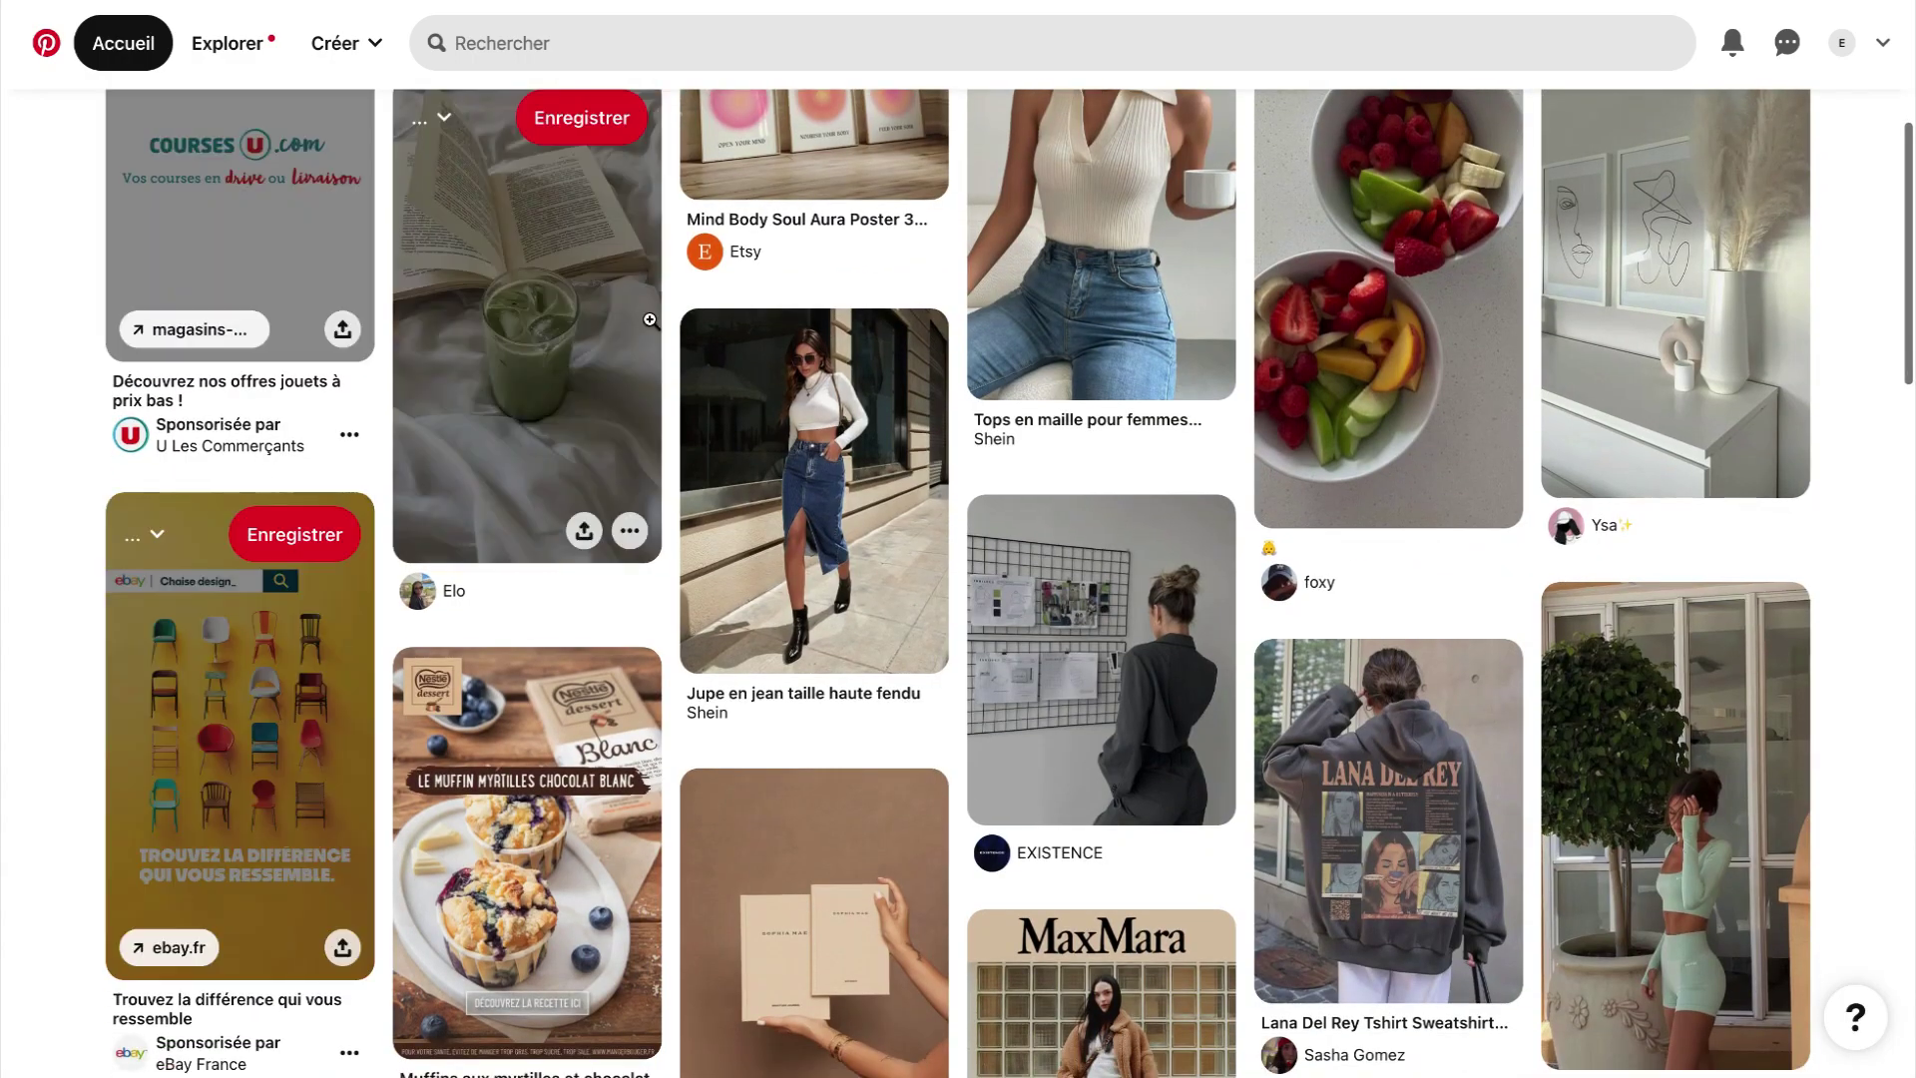
click(750, 444)
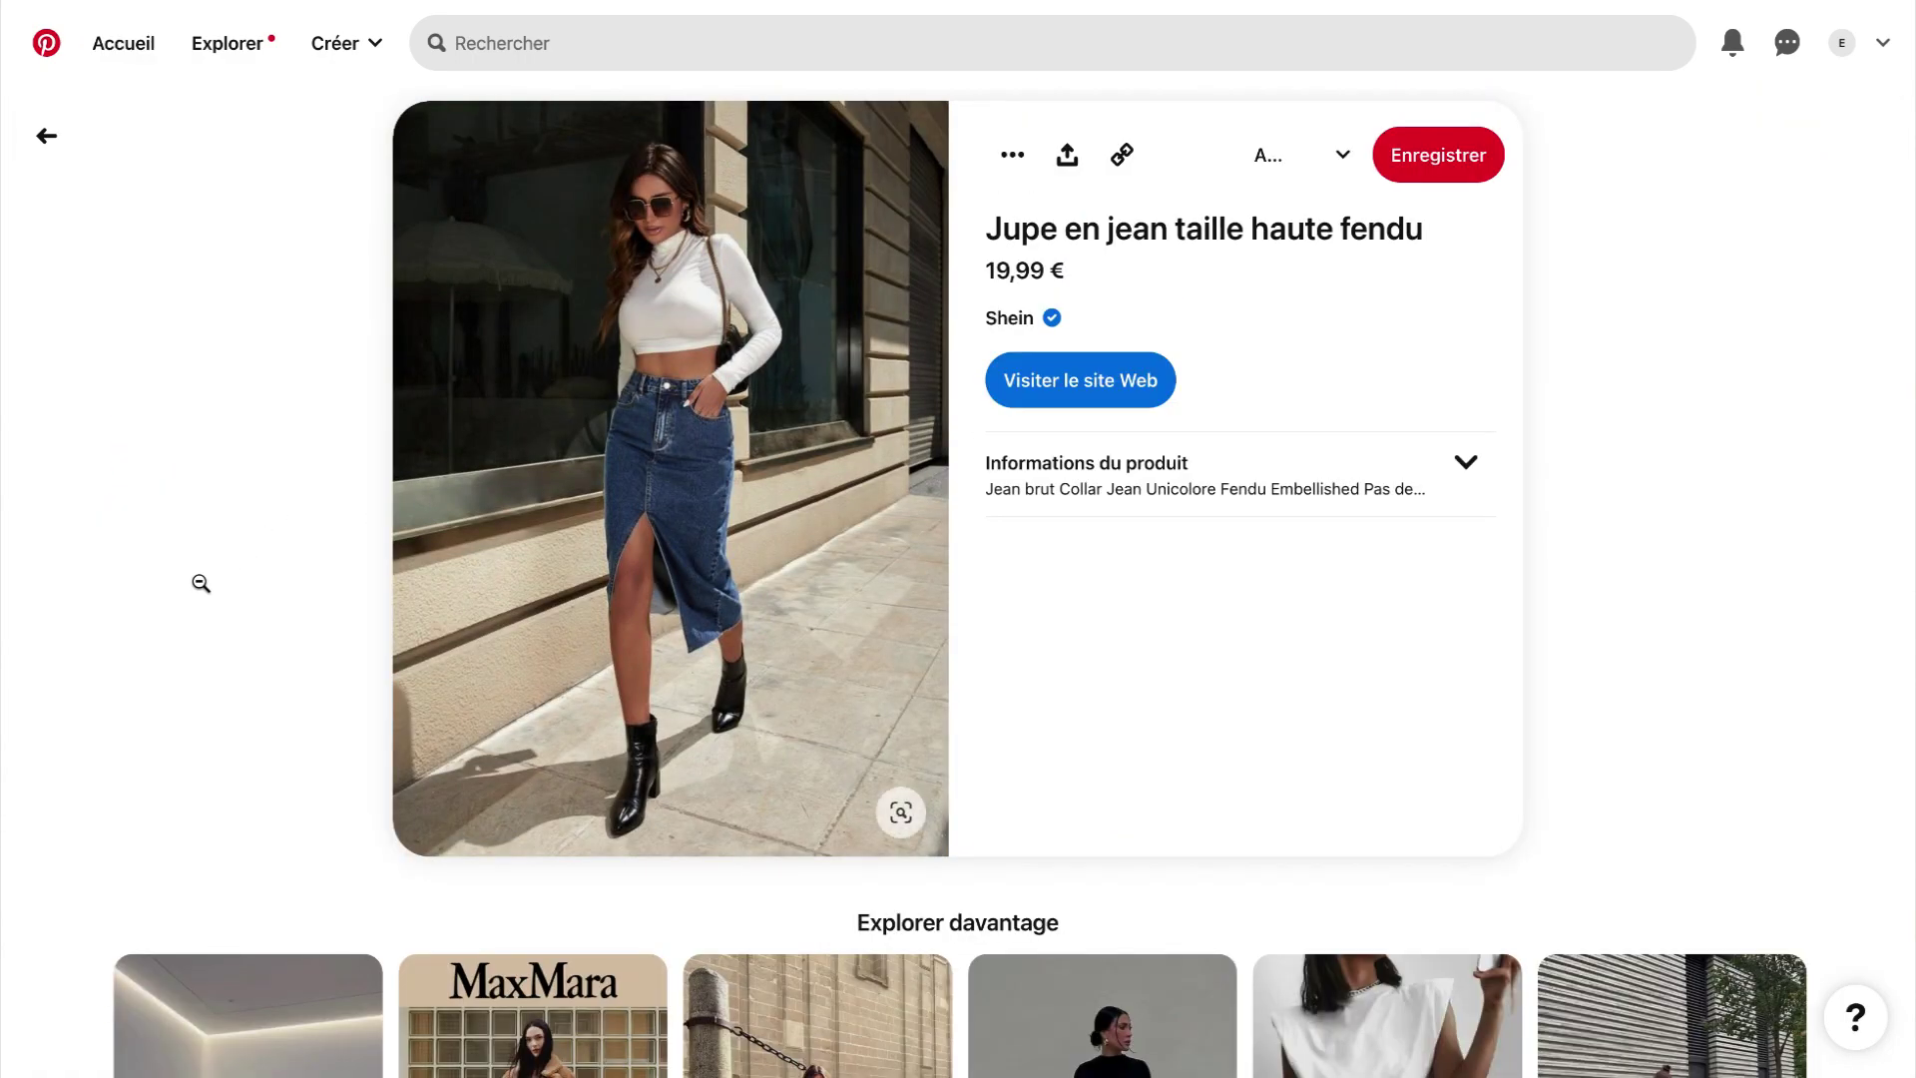
Step: Look through the related pins and download the image of the opened denim skirt pin
scroll(200, 579, down, 5)
scroll(200, 582, down, 1)
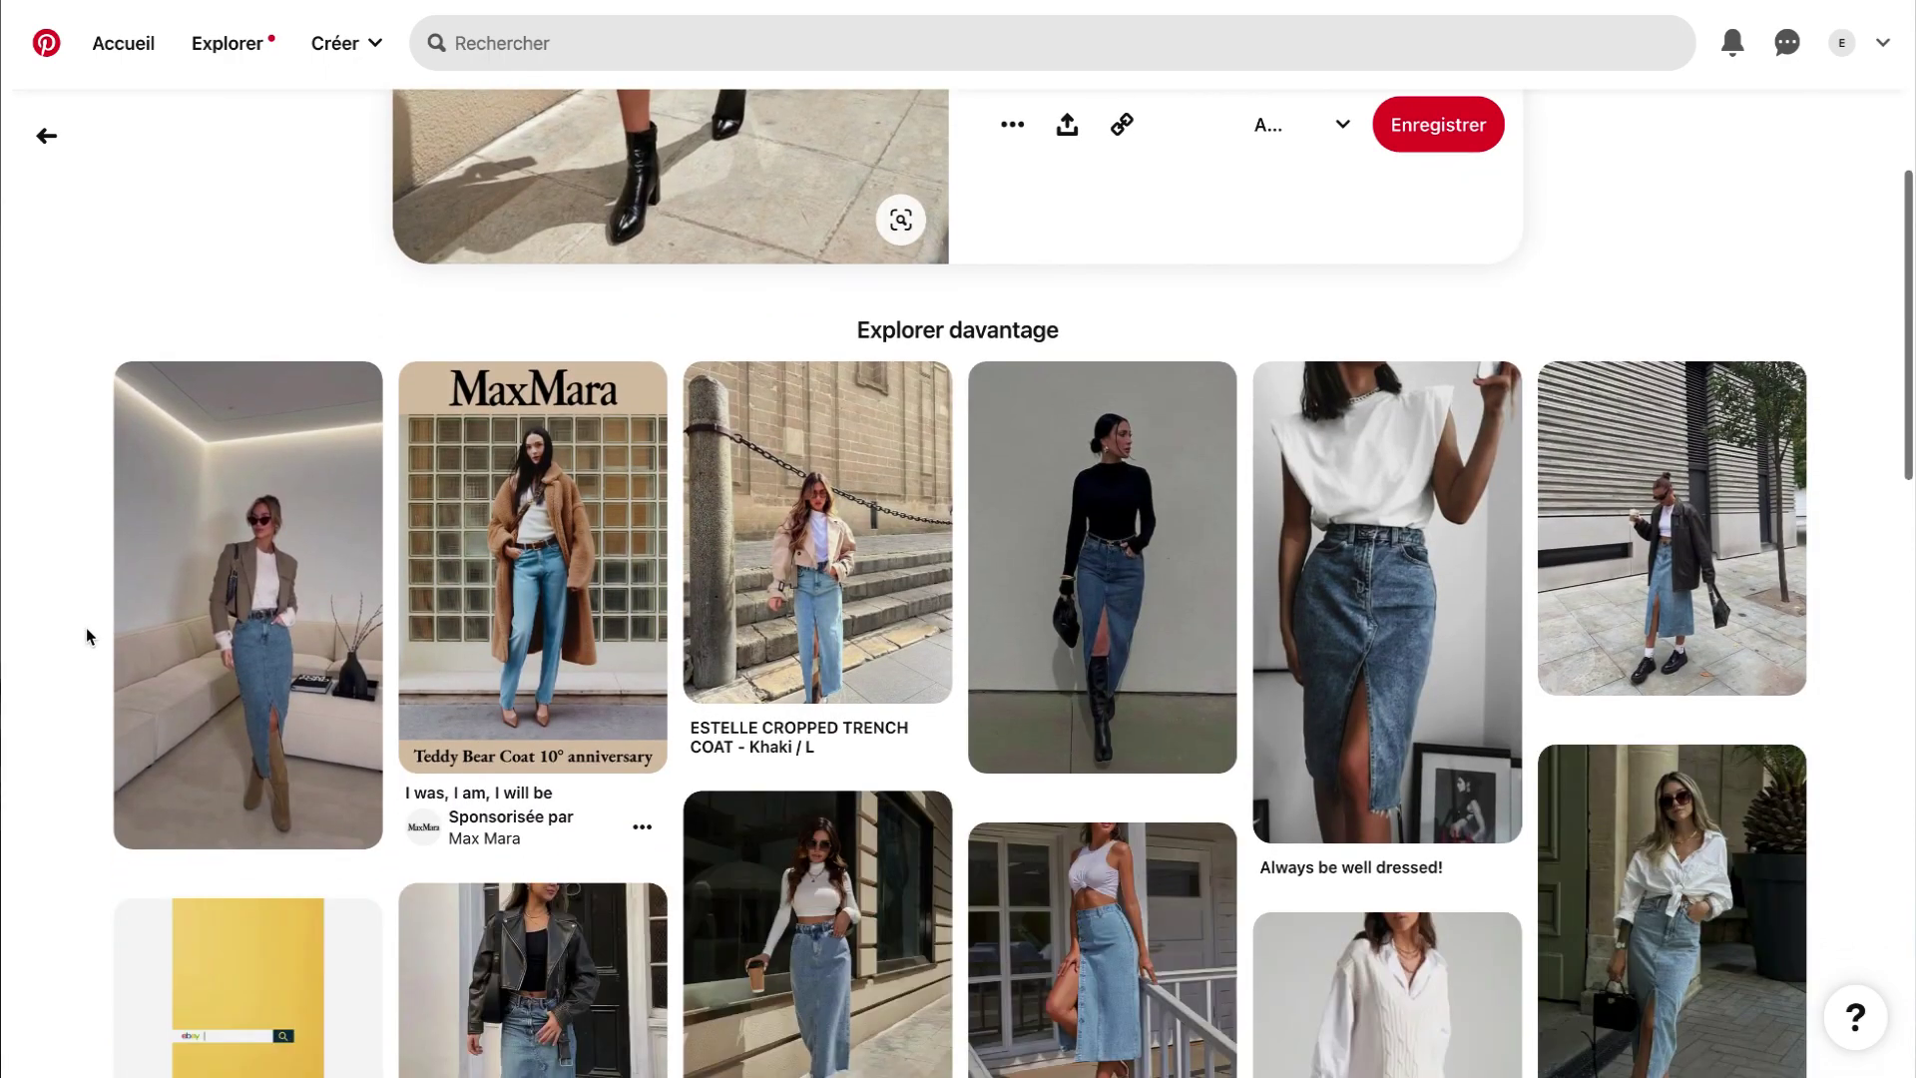
scroll(88, 635, down, 6)
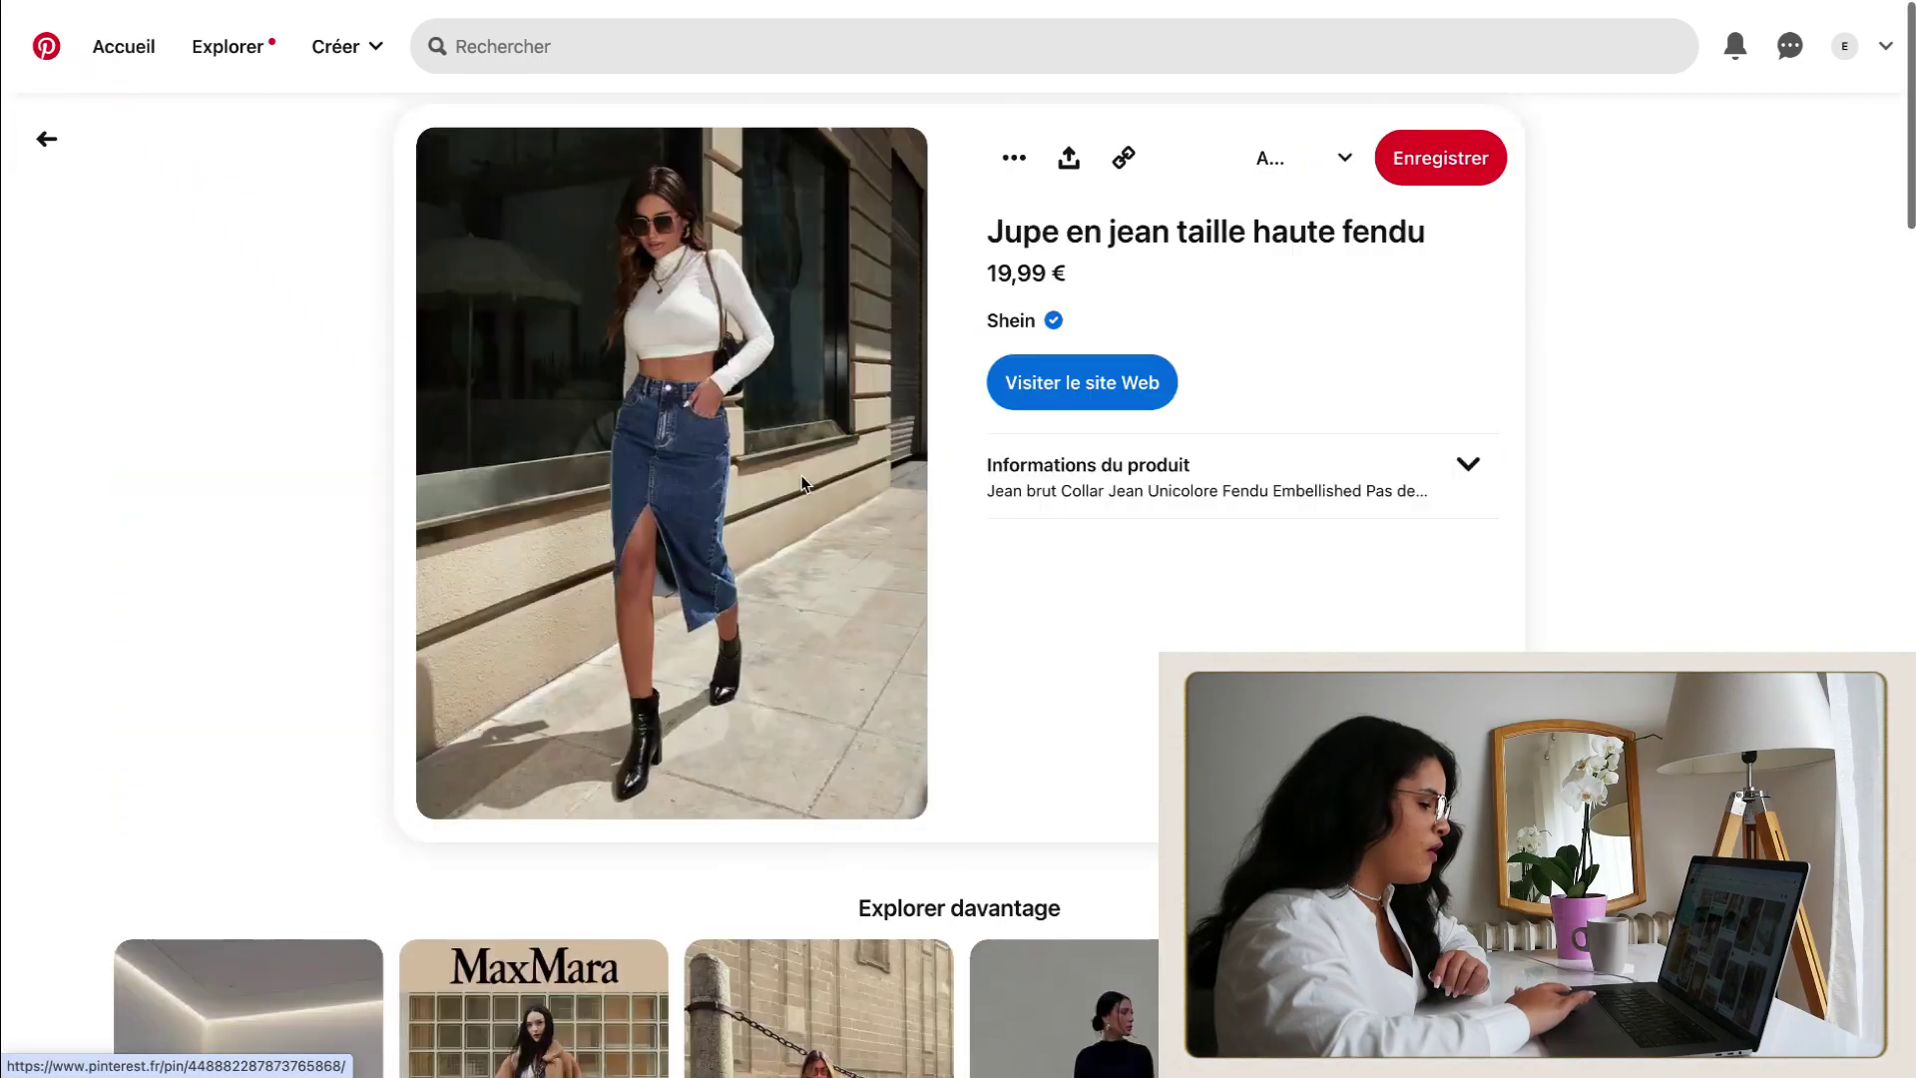
click(1010, 168)
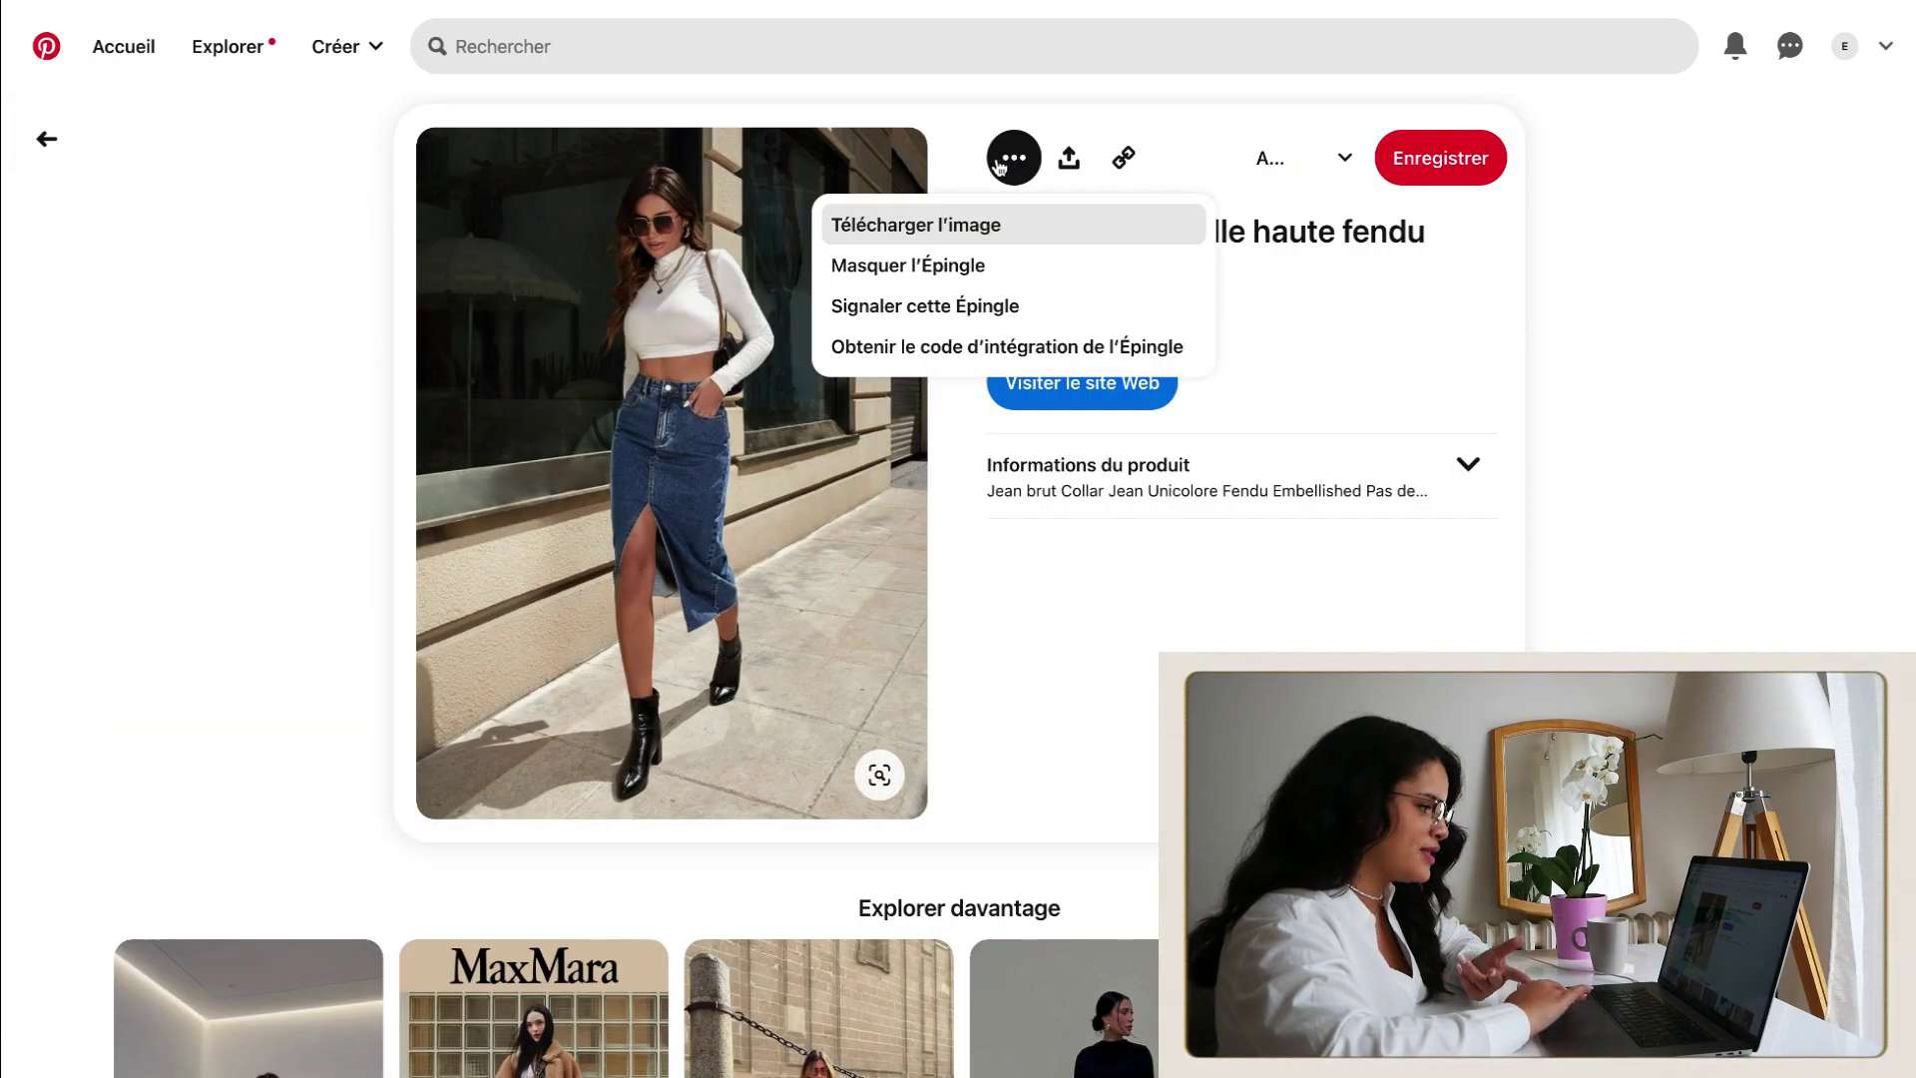
click(917, 227)
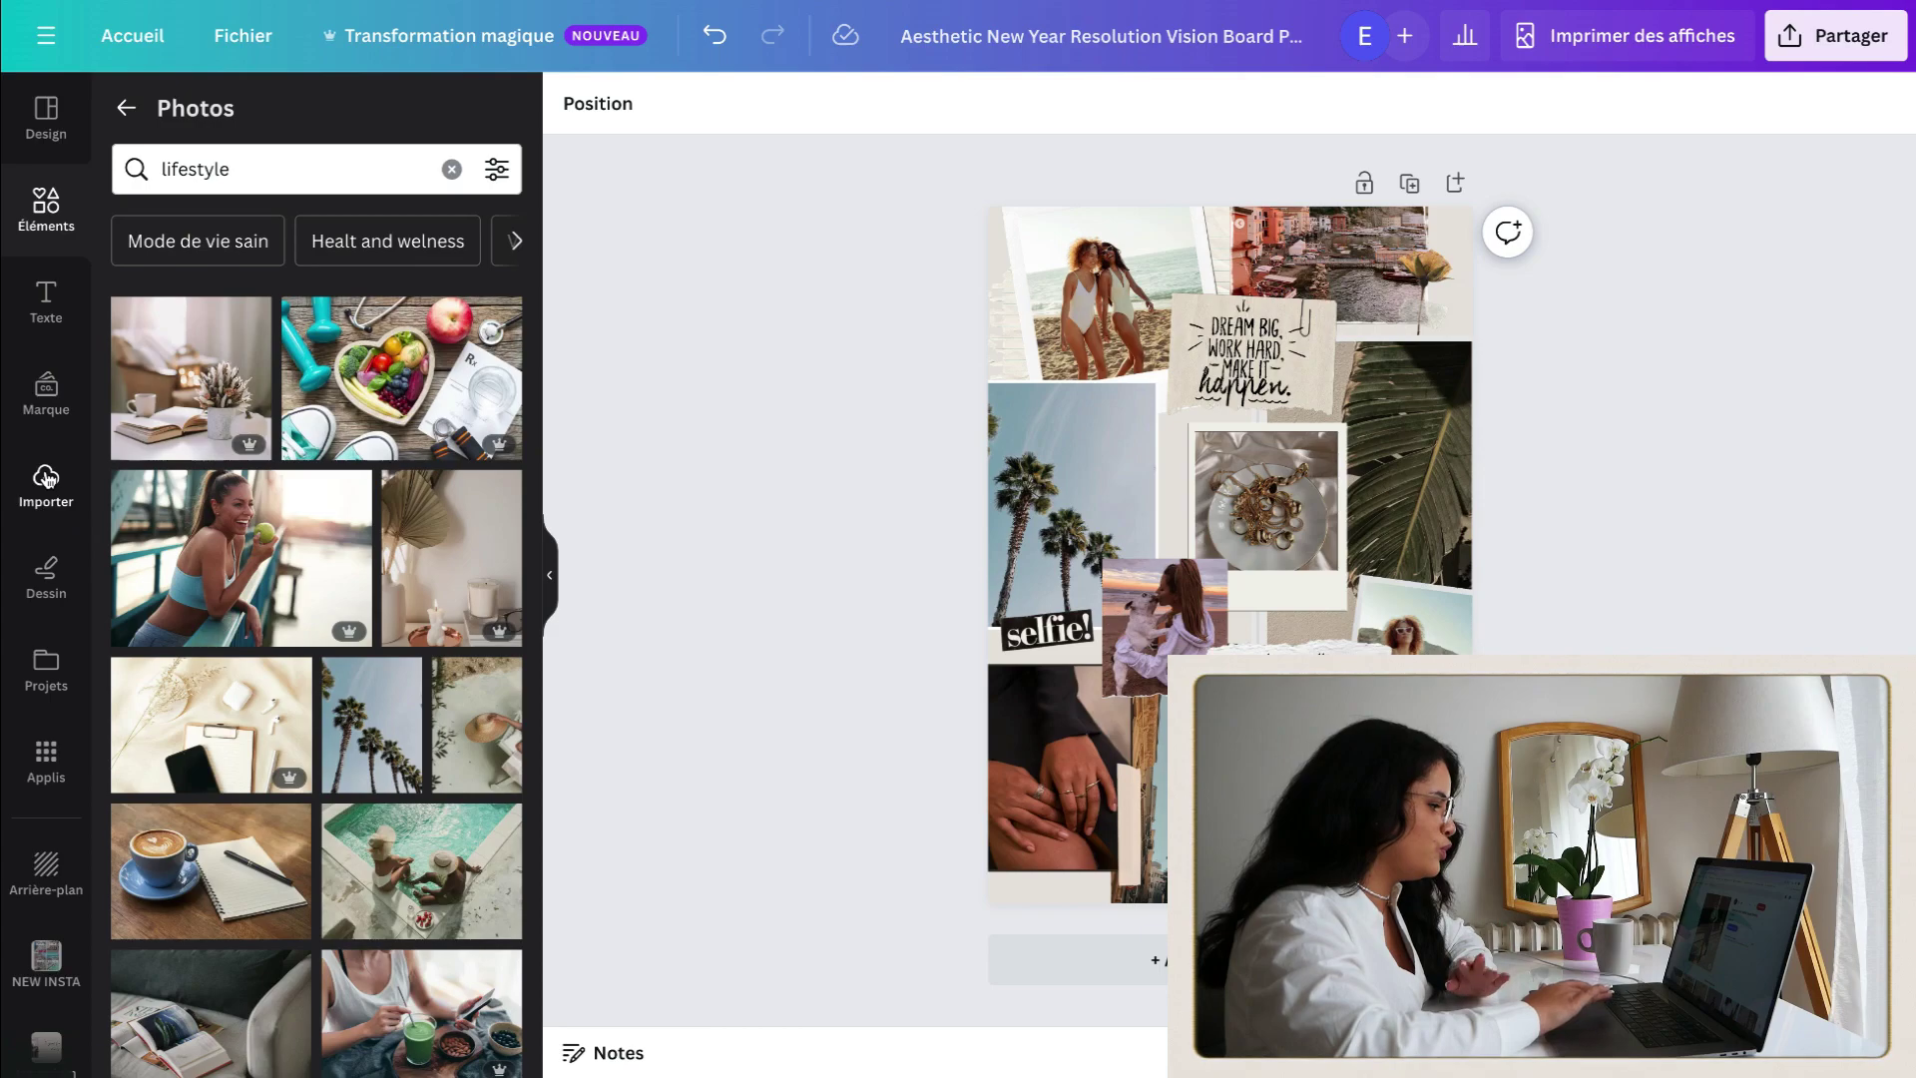
Step: Back in Canva, replace the hands photo in the collage's lower-left corner with the uploaded denim skirt photo
click(46, 479)
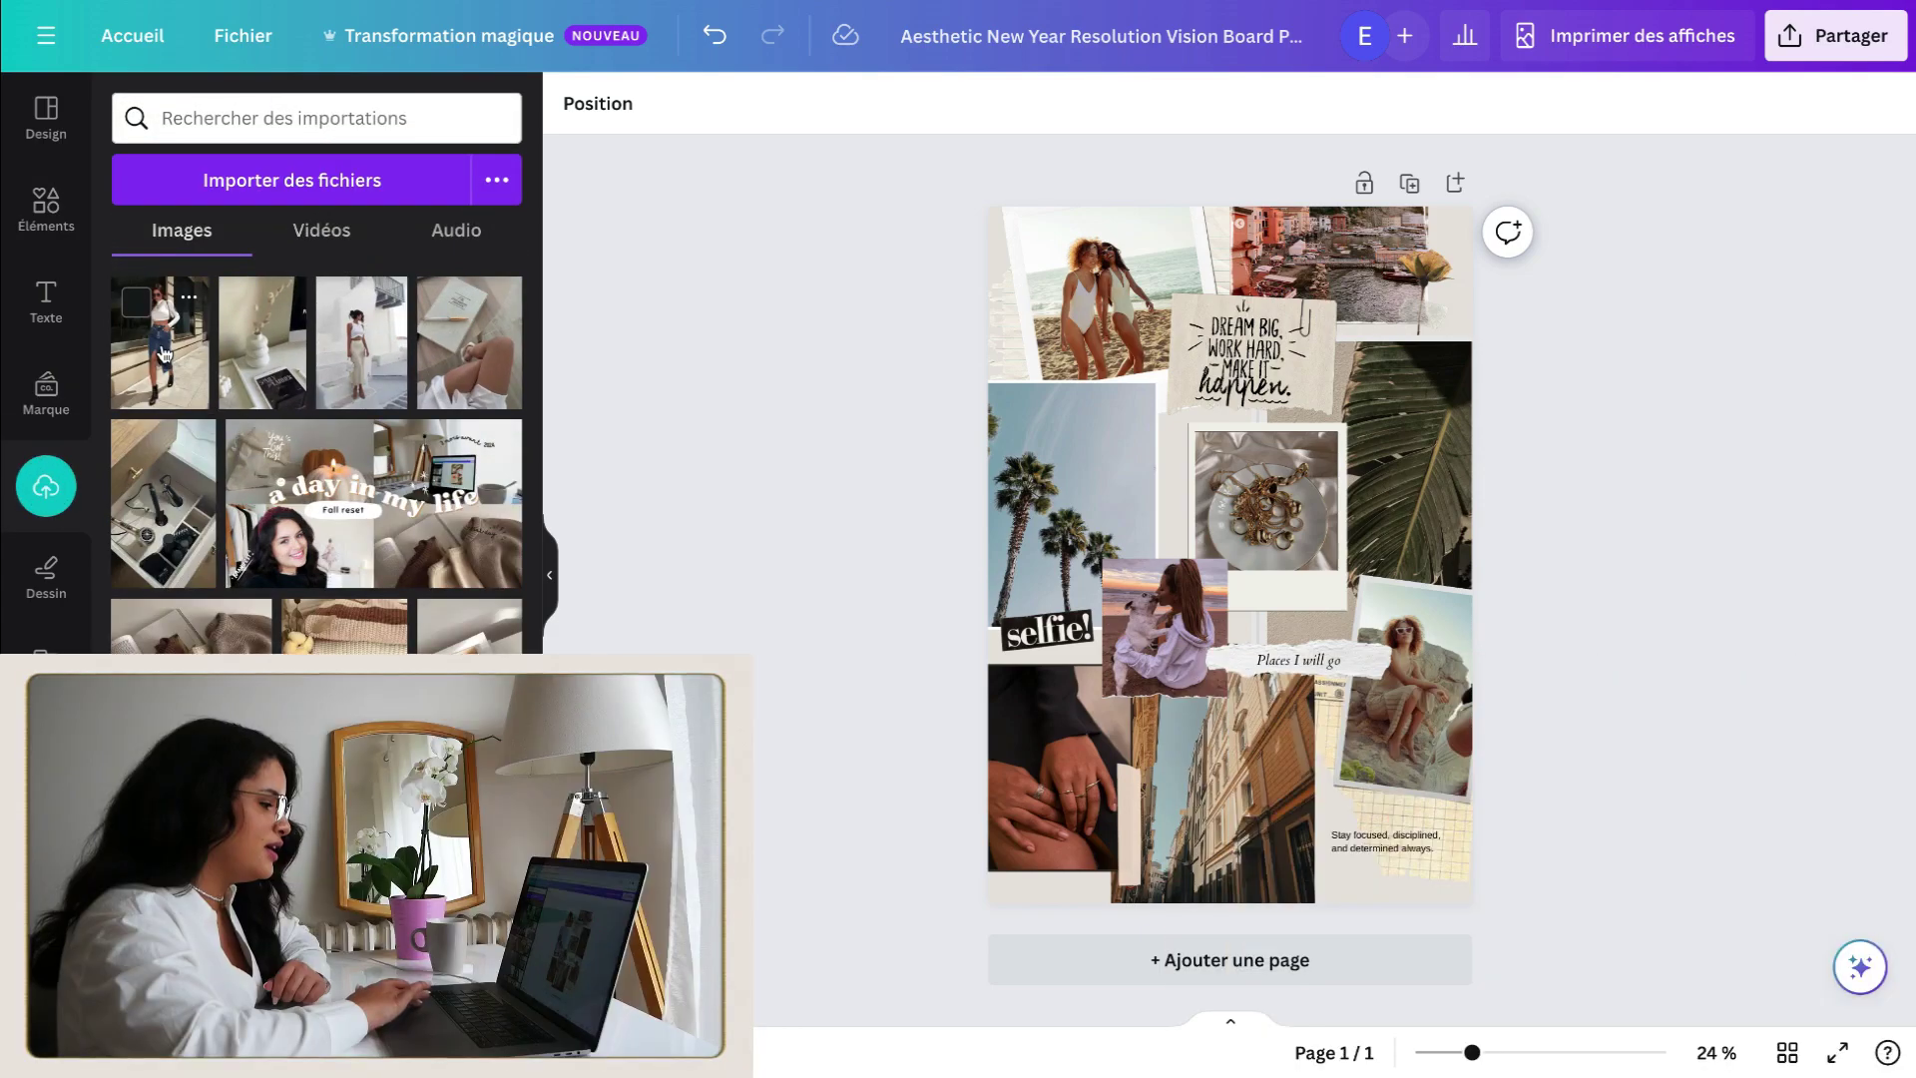
drag(164, 361, 1016, 801)
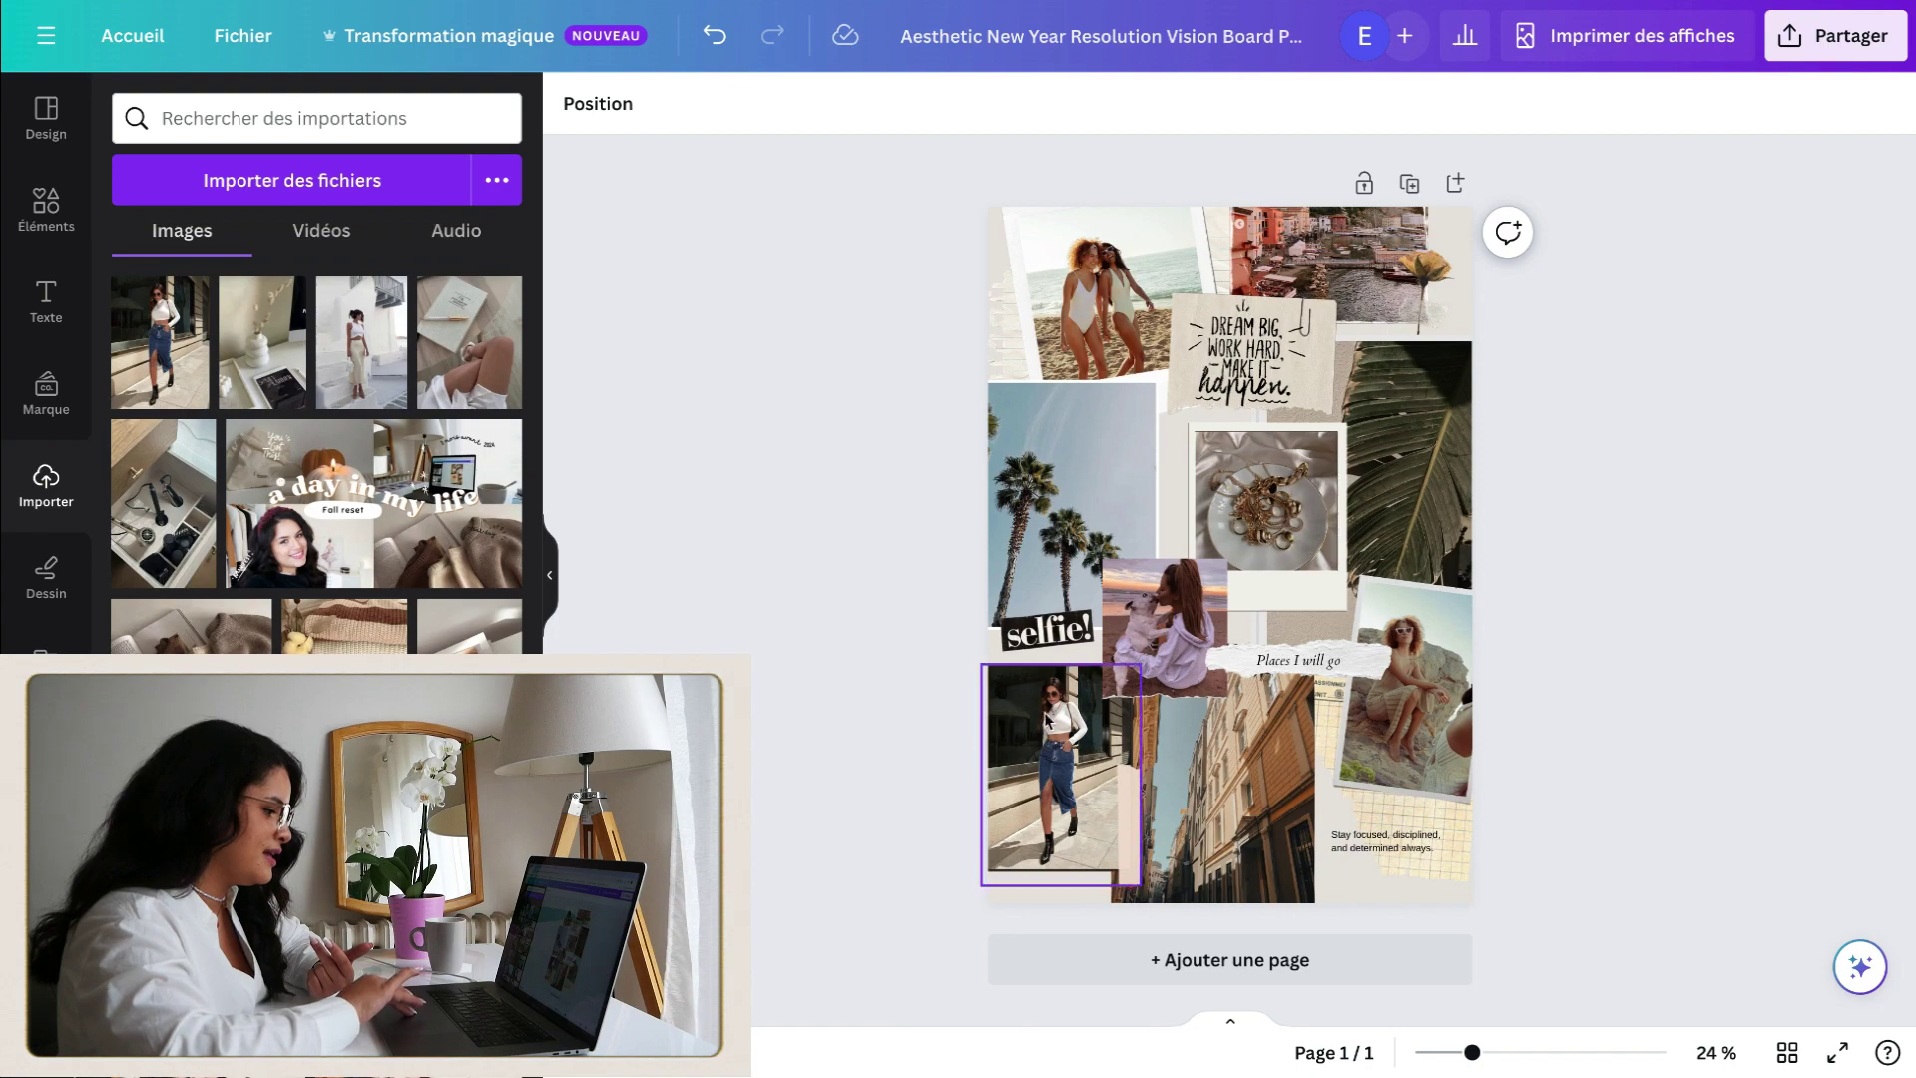
Step: Replace the palm leaf photo on the collage's right side with the uploaded photo of the woman in white
drag(361, 343, 1394, 455)
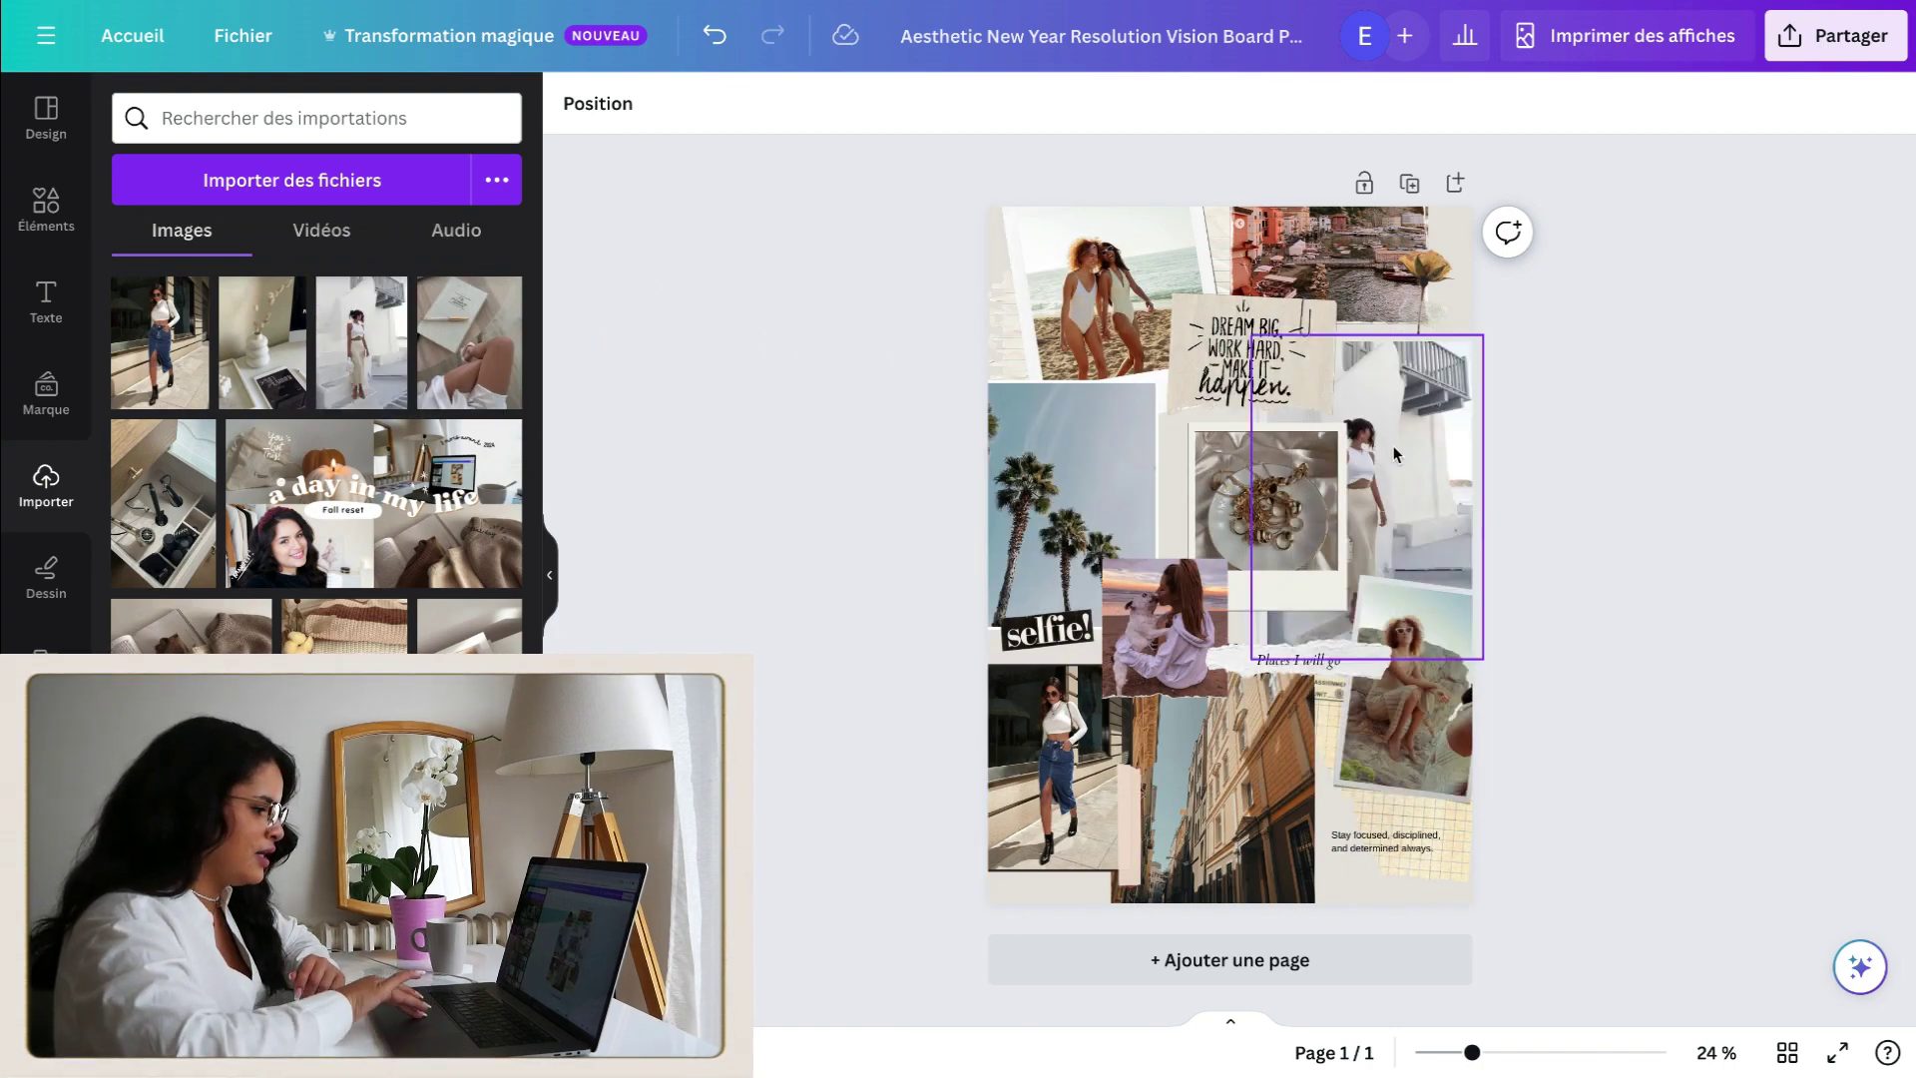
double_click(1417, 487)
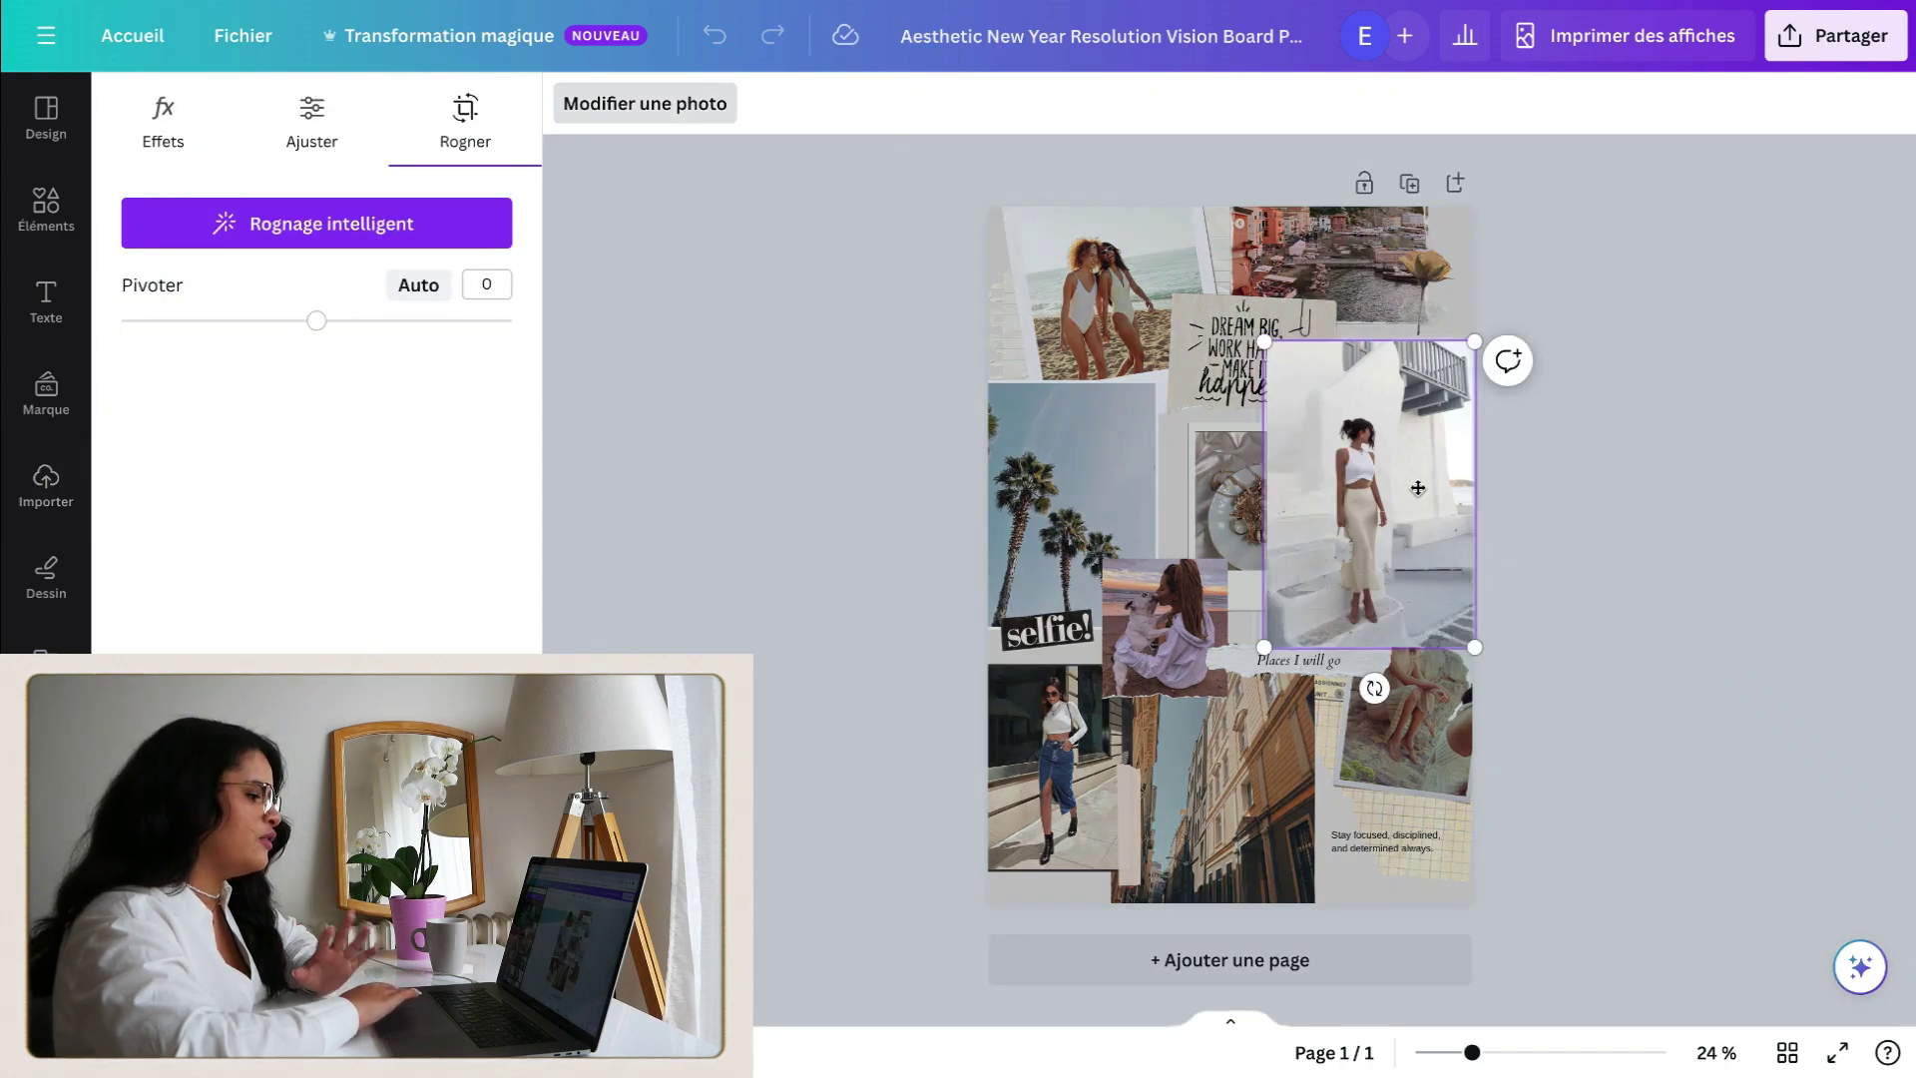
key(Escape)
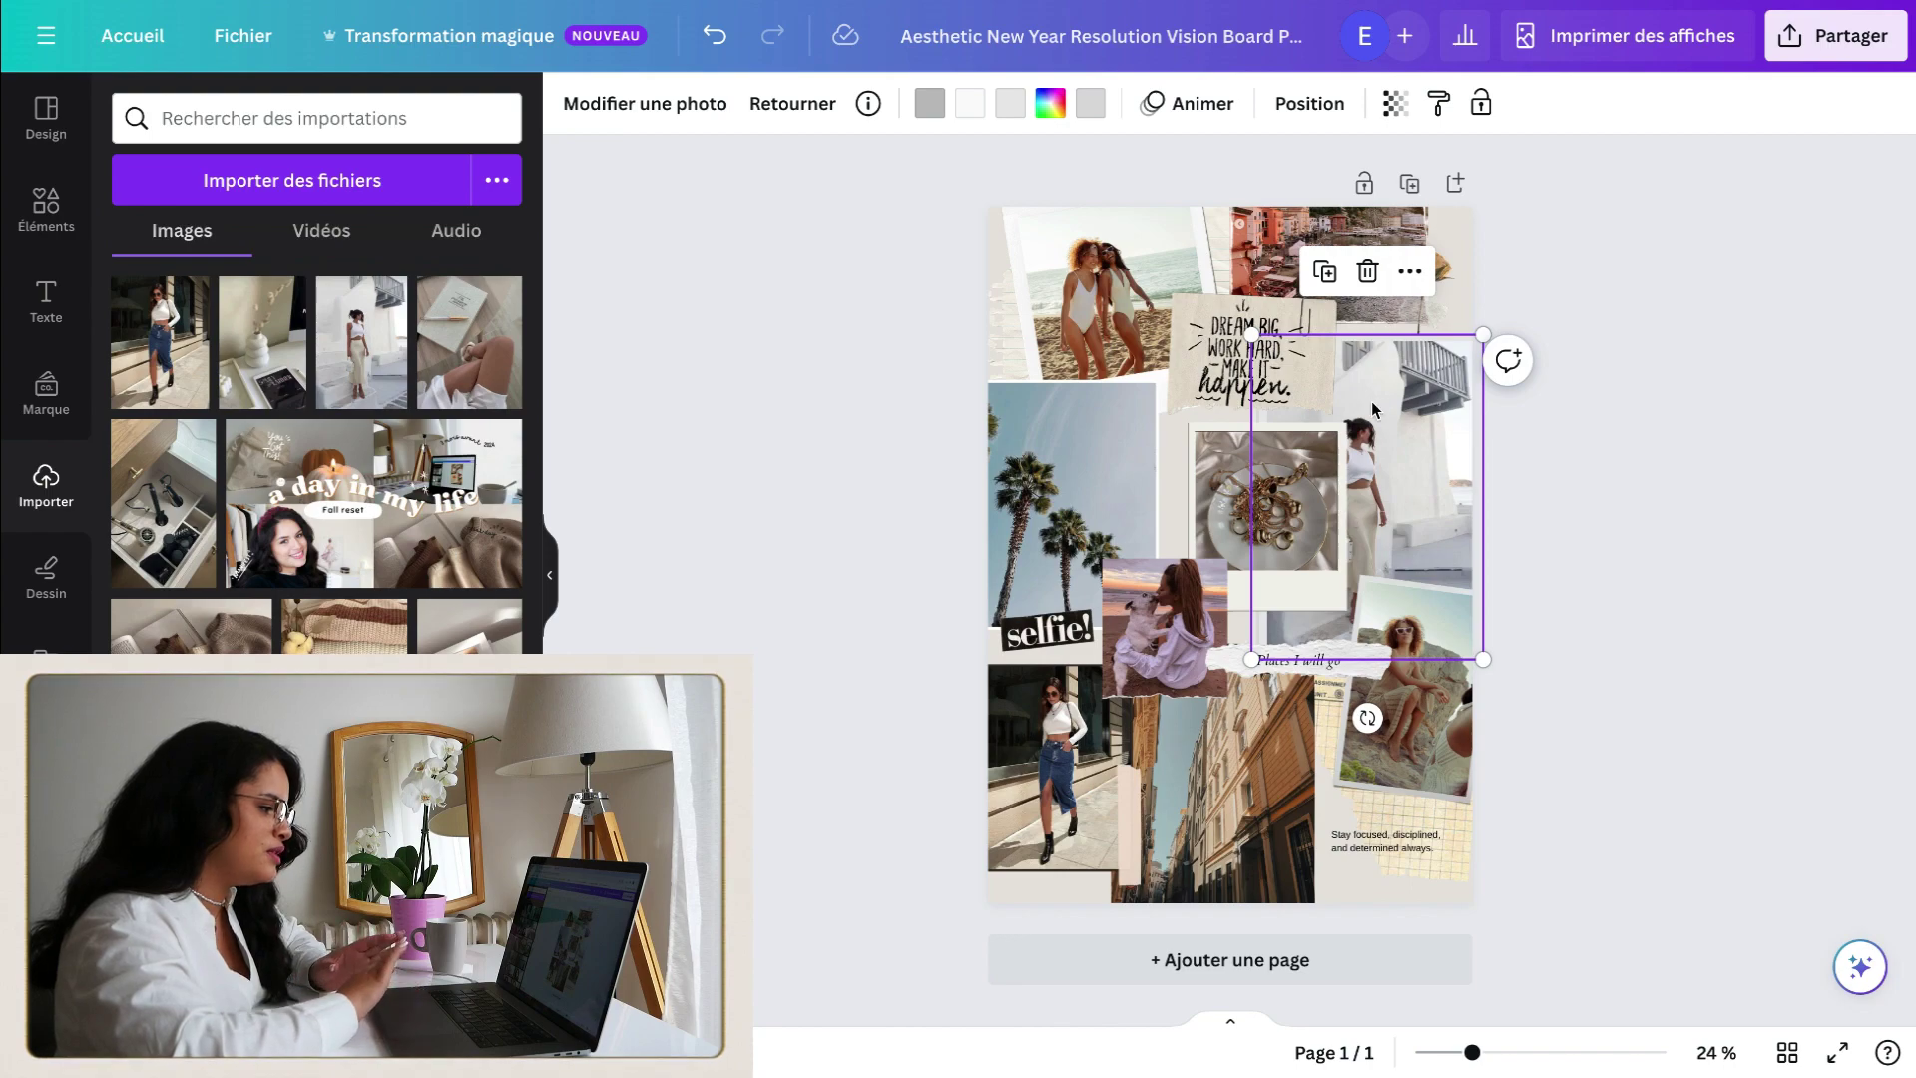
click(868, 543)
Step: Shift the photo of the woman in white to the right within its frame and enlarge it so her figure shows
double_click(1410, 439)
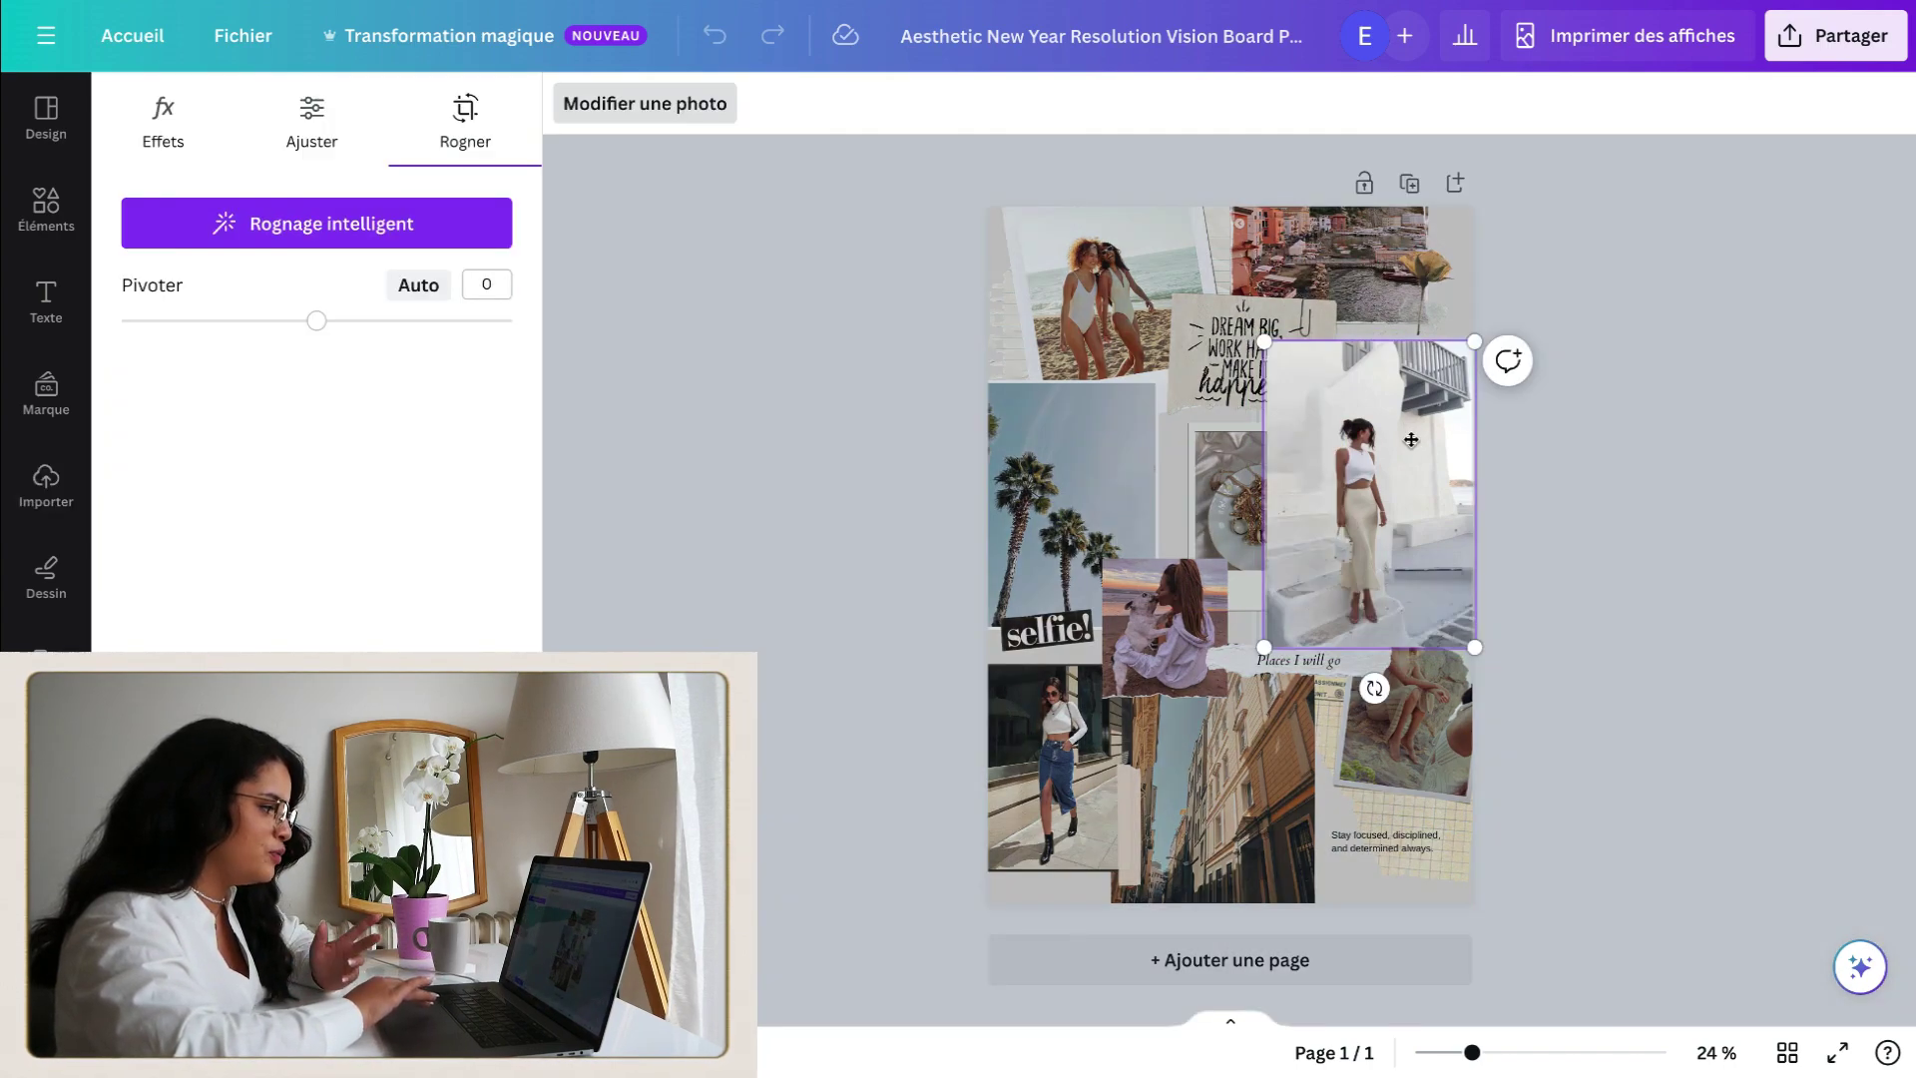
drag(1412, 439, 1460, 435)
drag(1476, 340, 1513, 305)
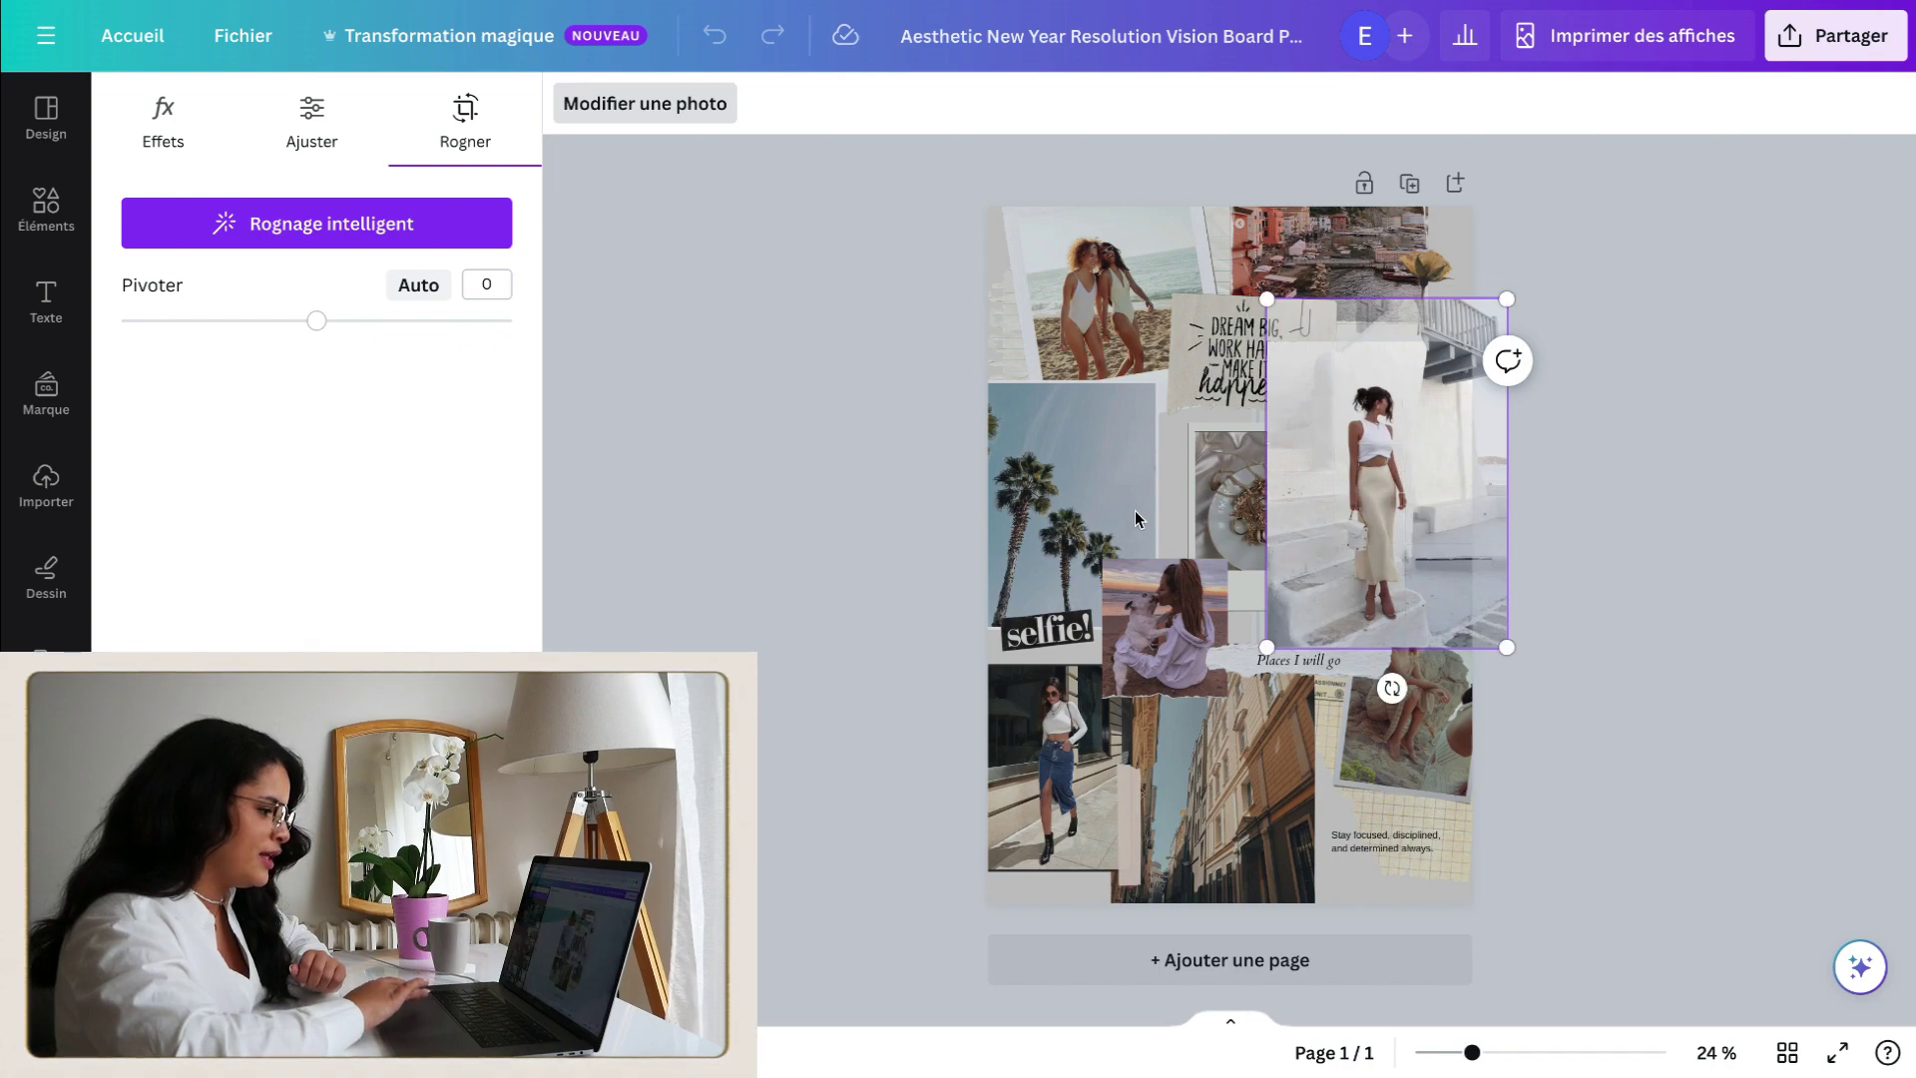
click(860, 597)
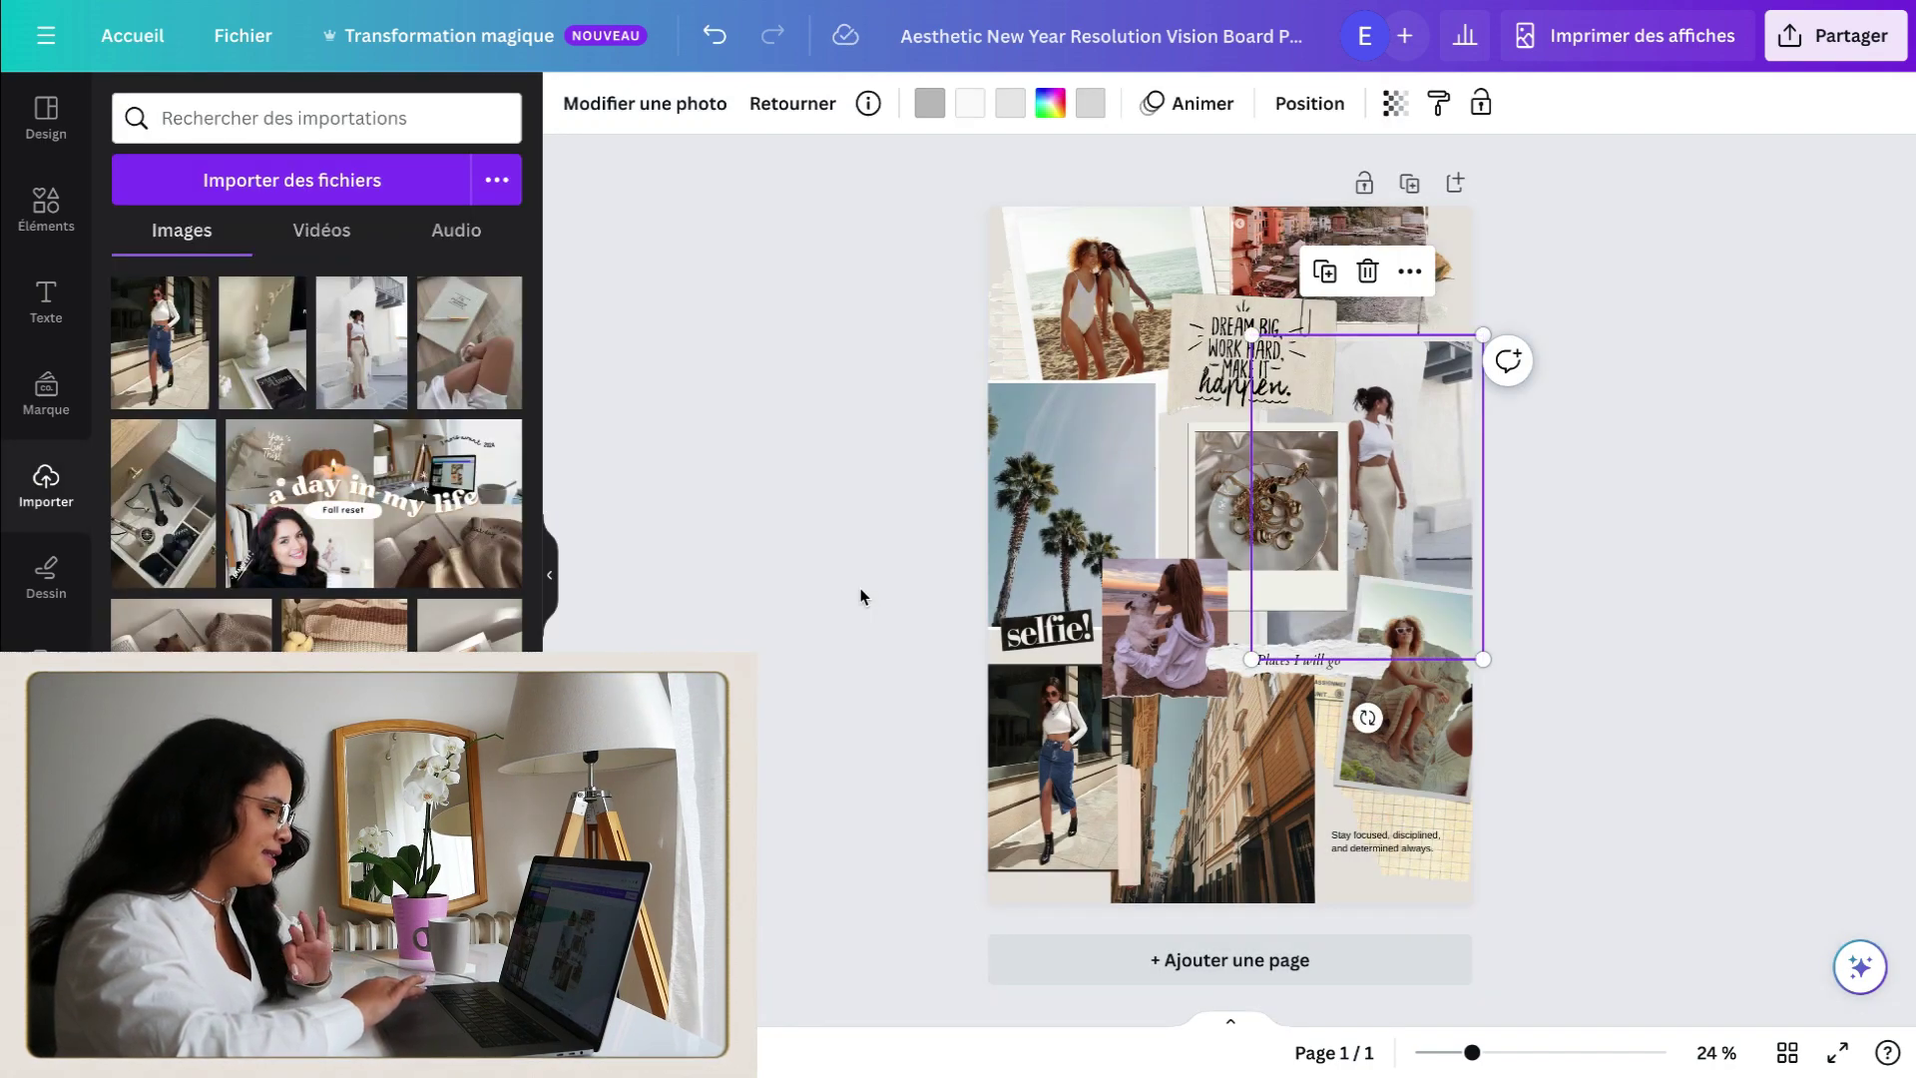
click(860, 597)
Step: Delete the "selfie!" sticker below the palm tree photo
scroll(1066, 642, up, 5)
click(917, 628)
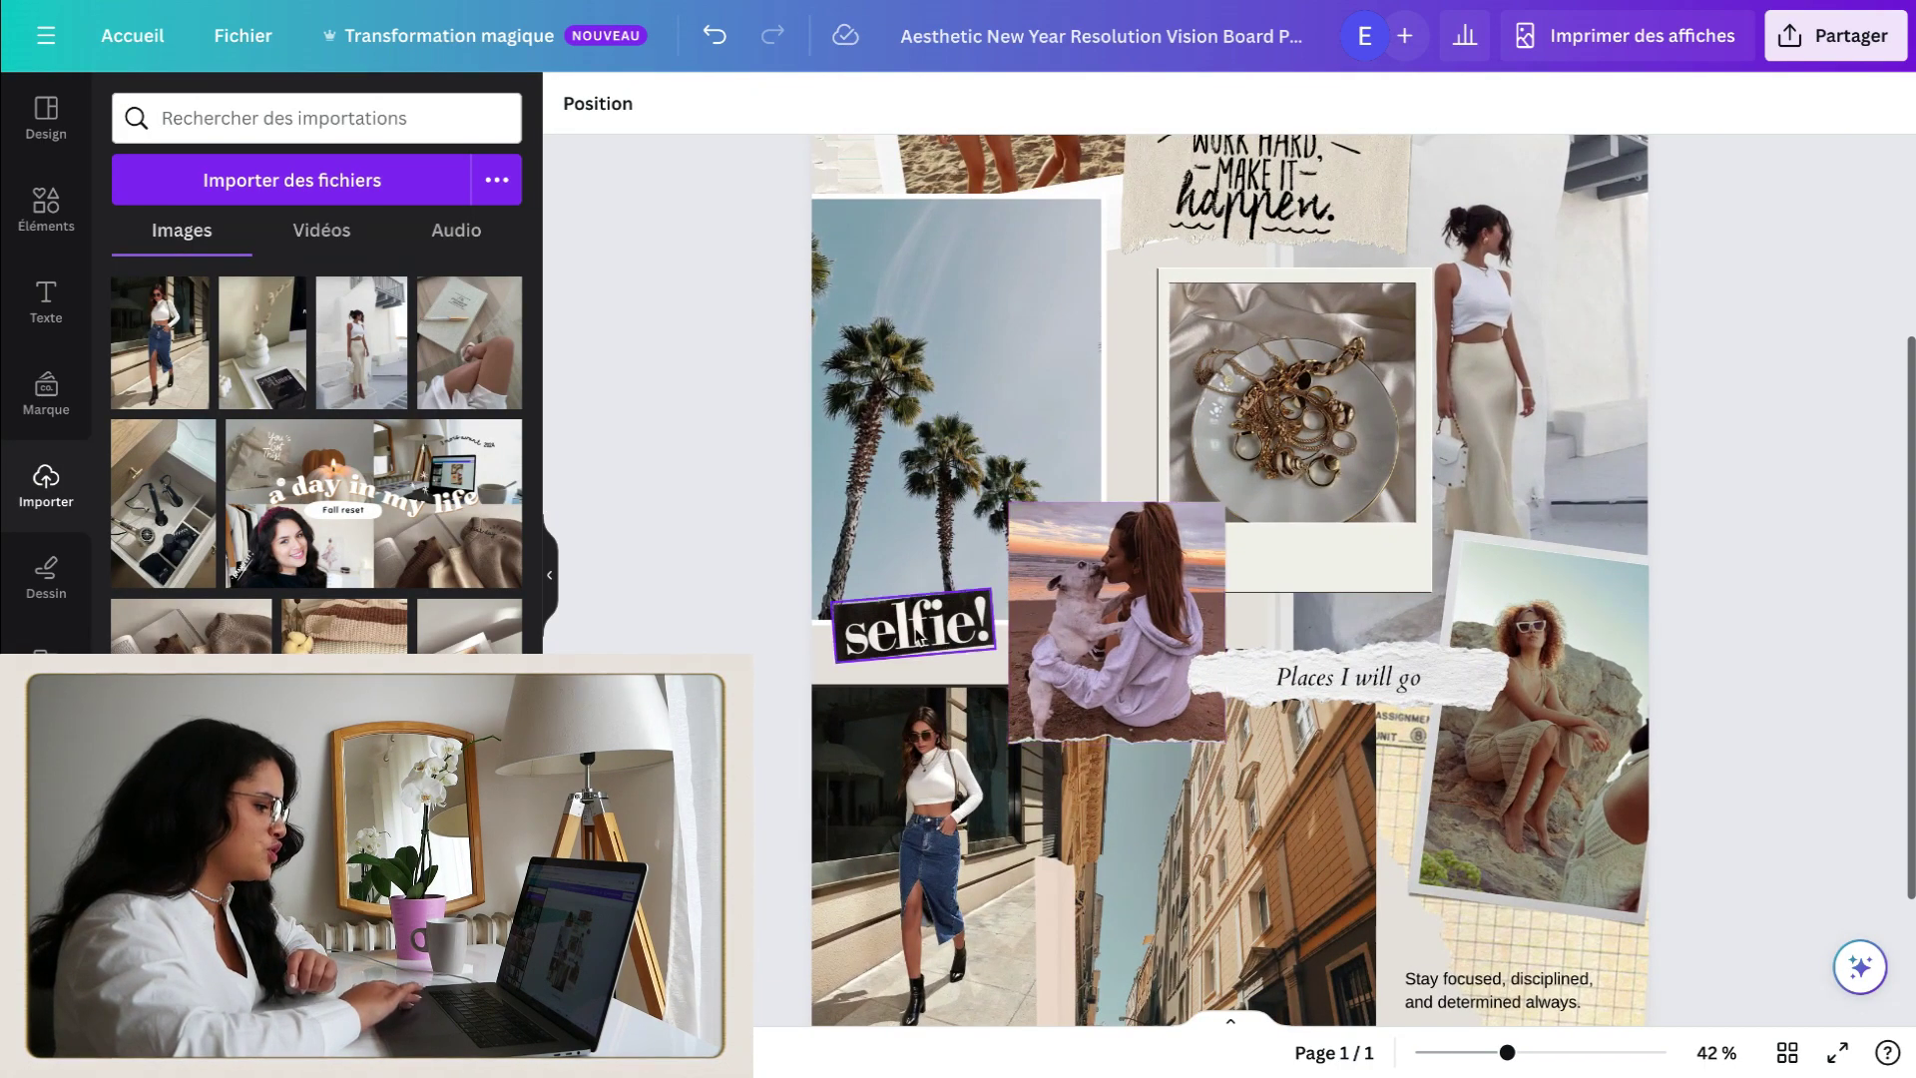
double_click(916, 628)
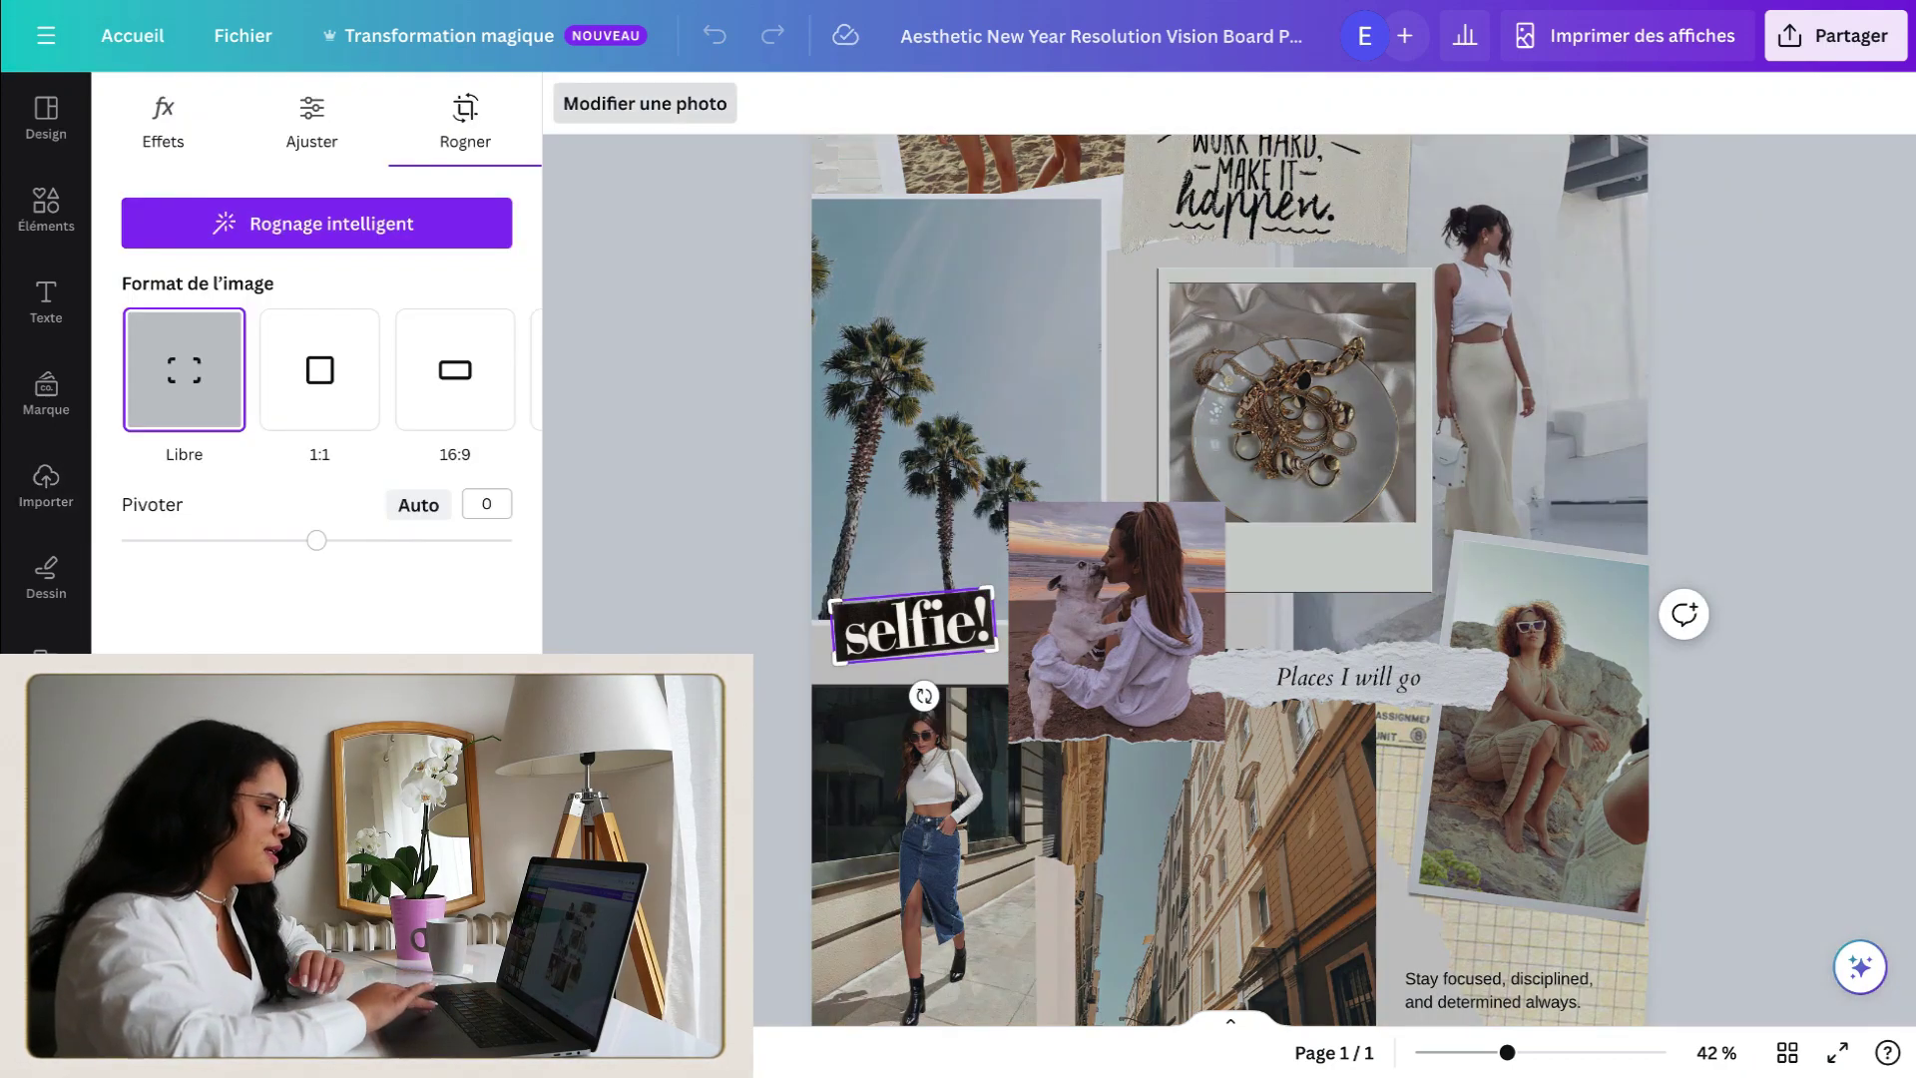
key(Escape)
mouse_move(936, 644)
mouse_down()
mouse_move(855, 678)
mouse_move(937, 644)
mouse_up()
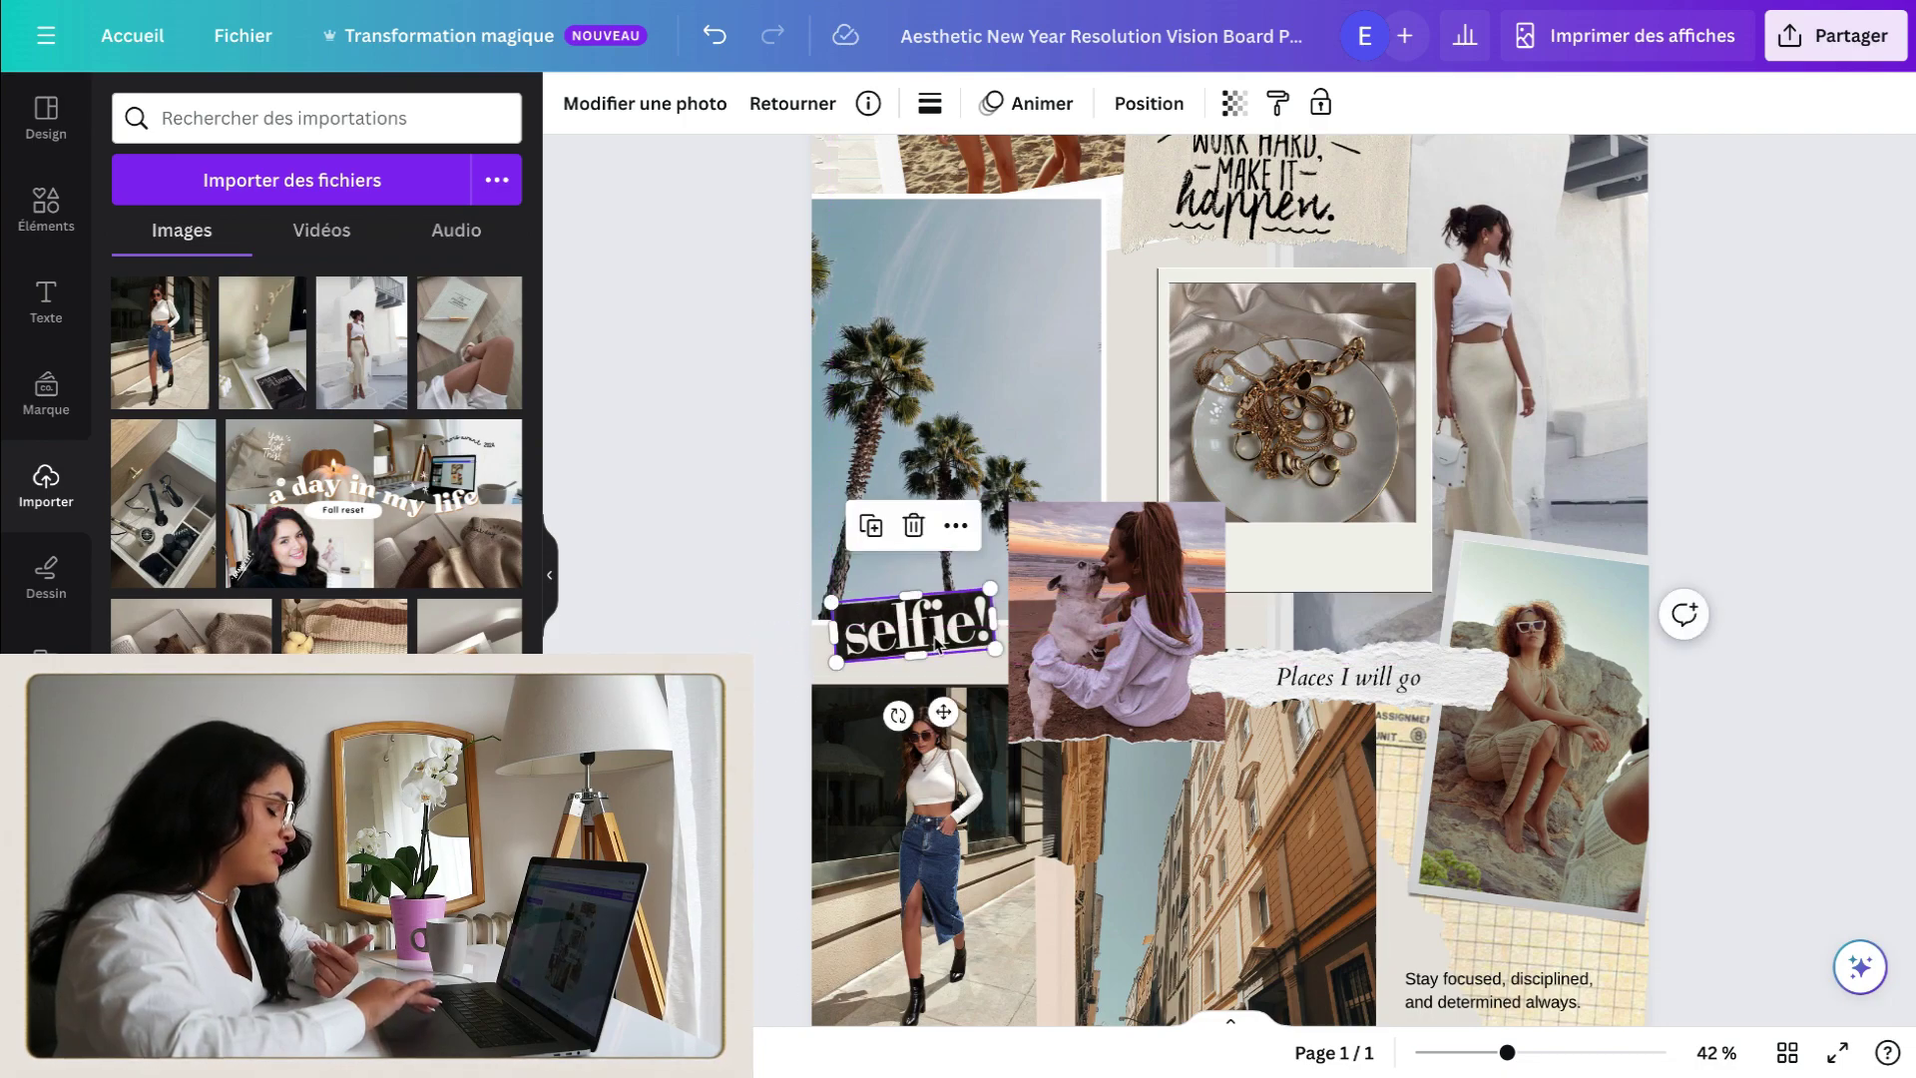
double_click(936, 644)
scroll(936, 644, down, 5)
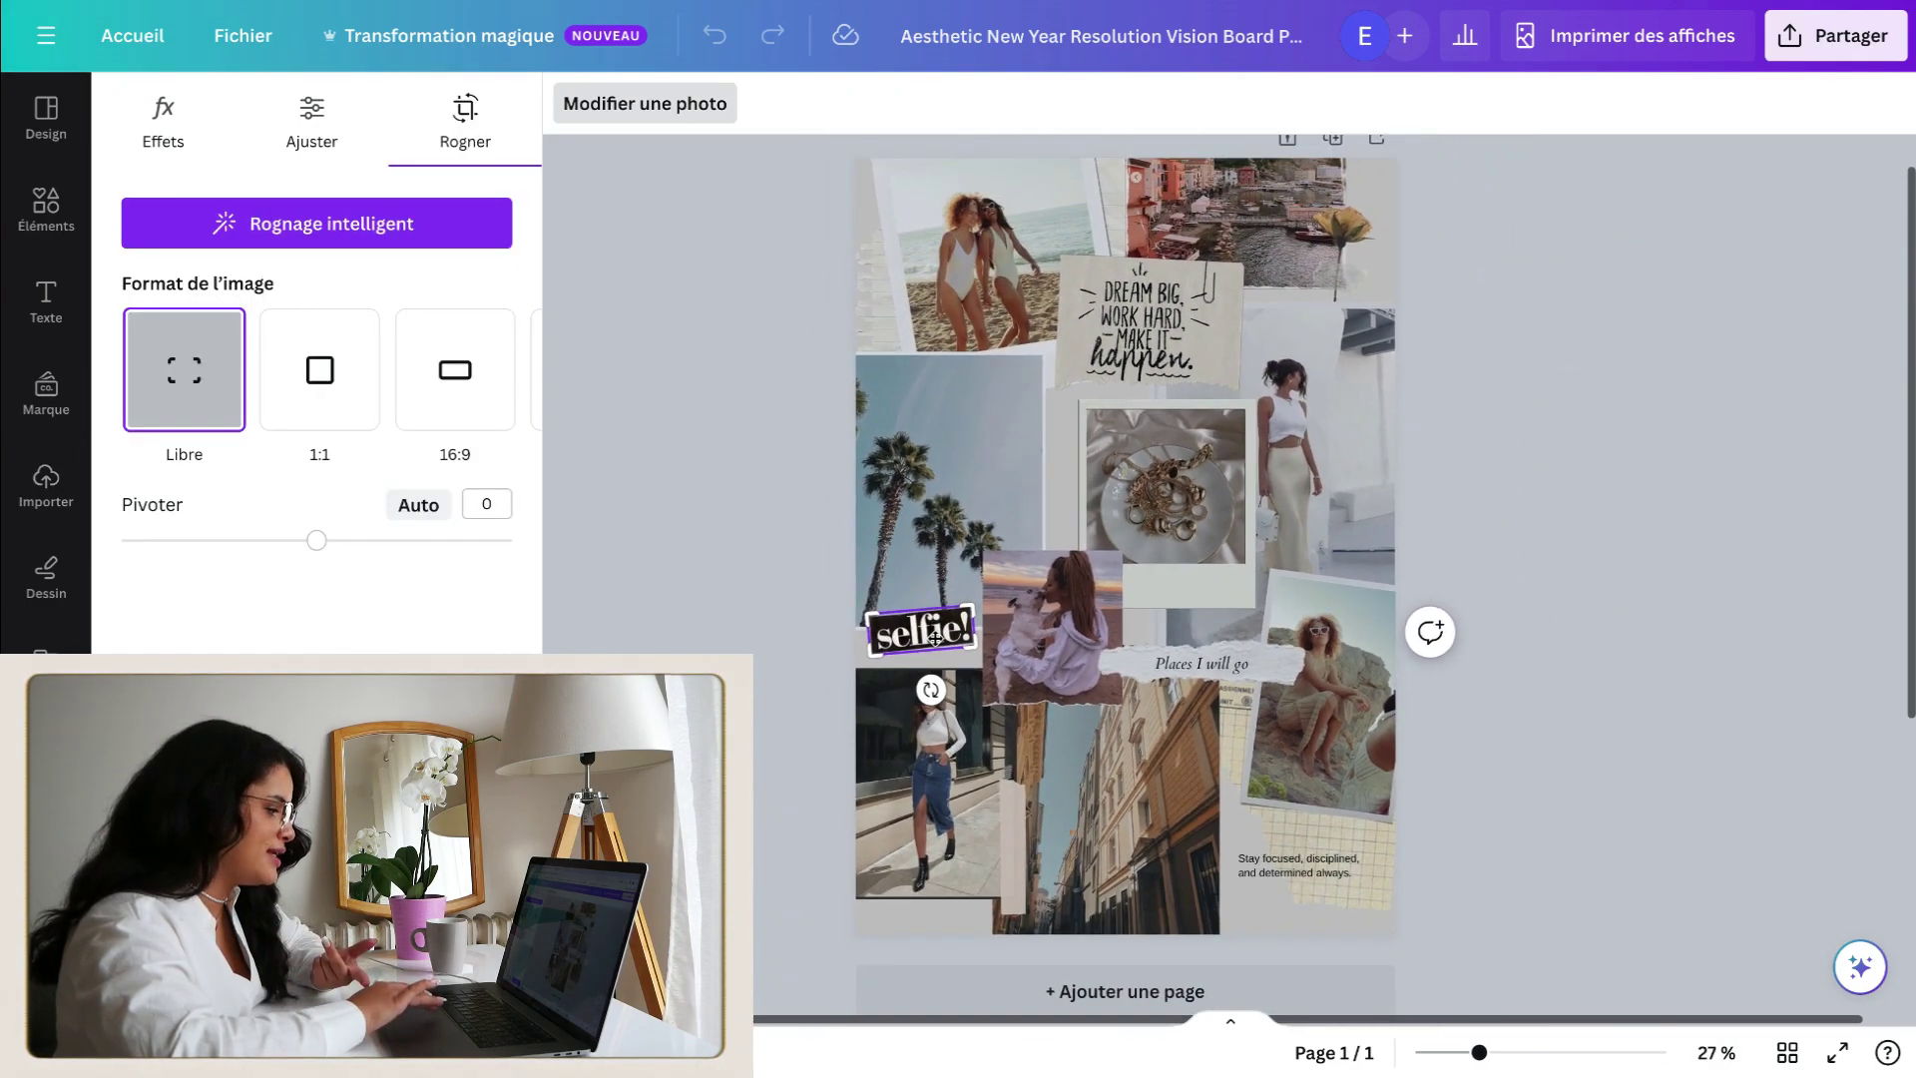
key(Escape)
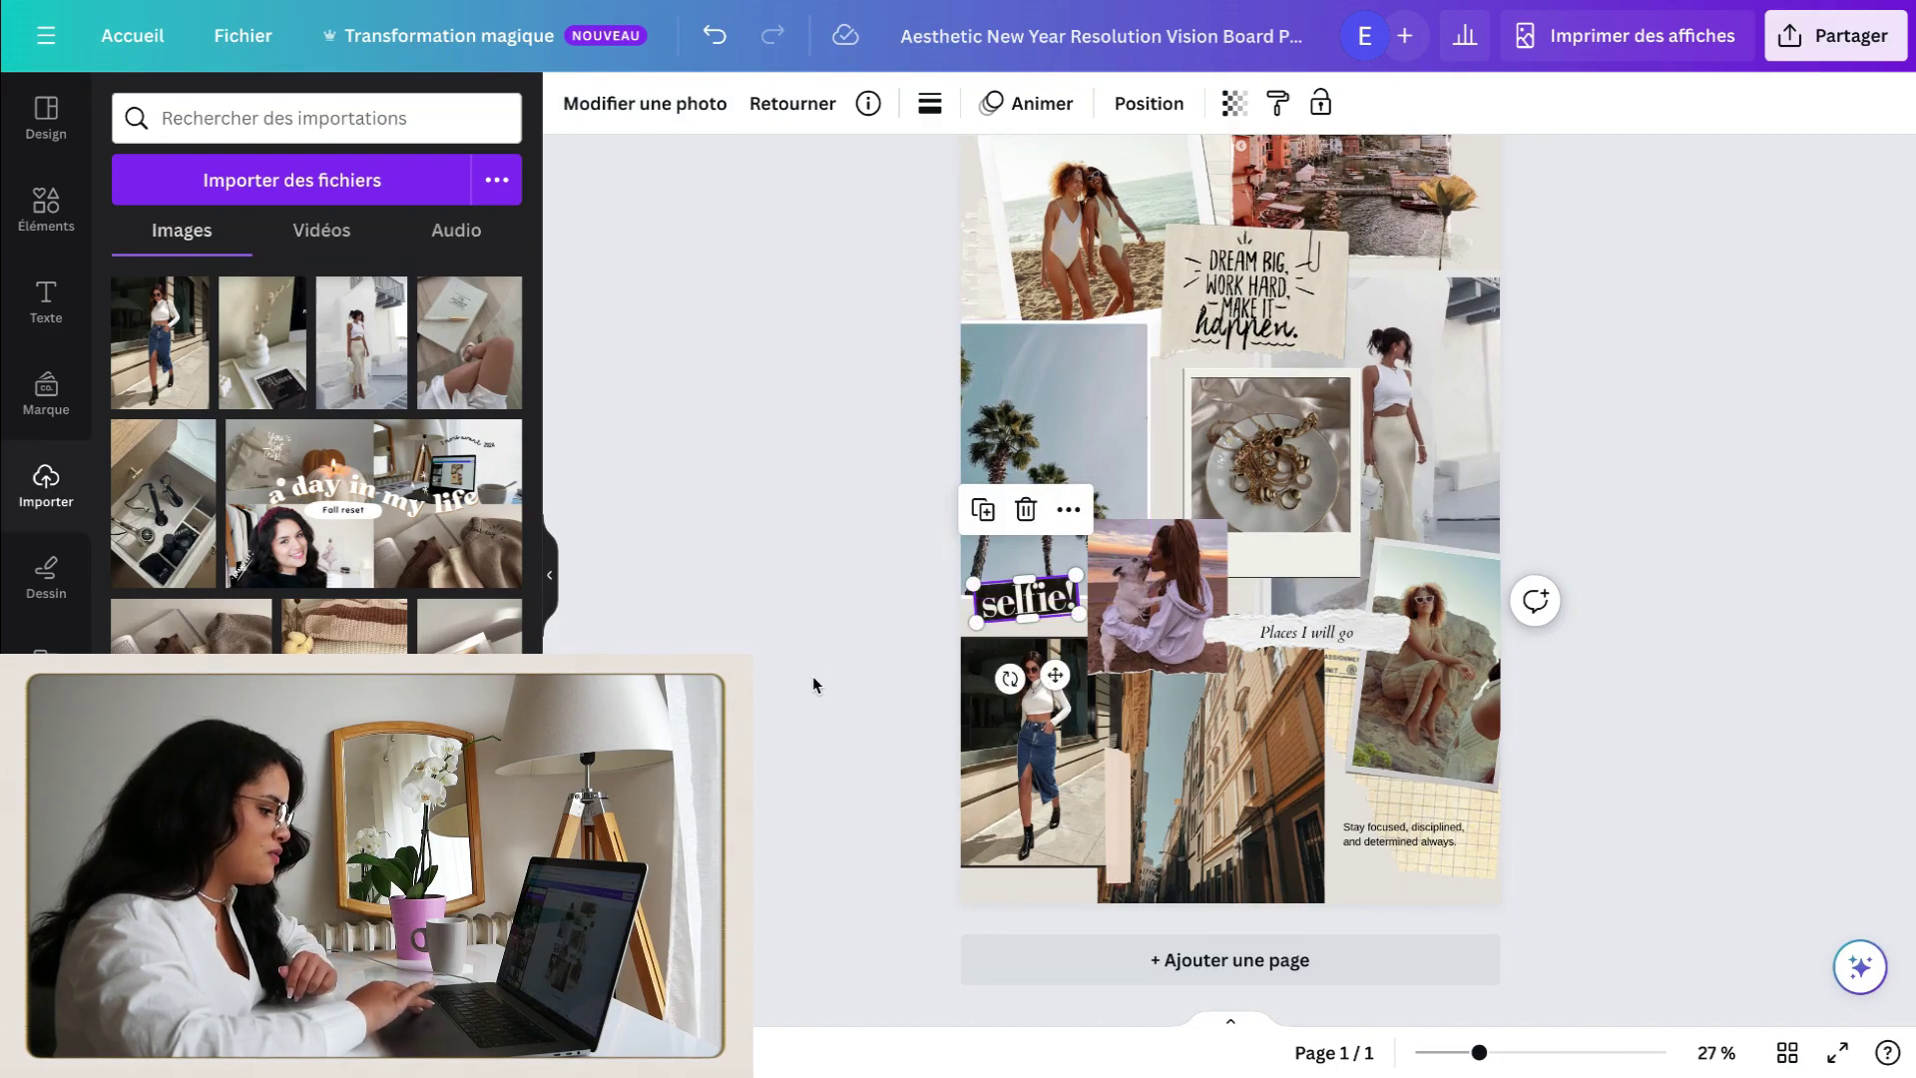
key(Delete)
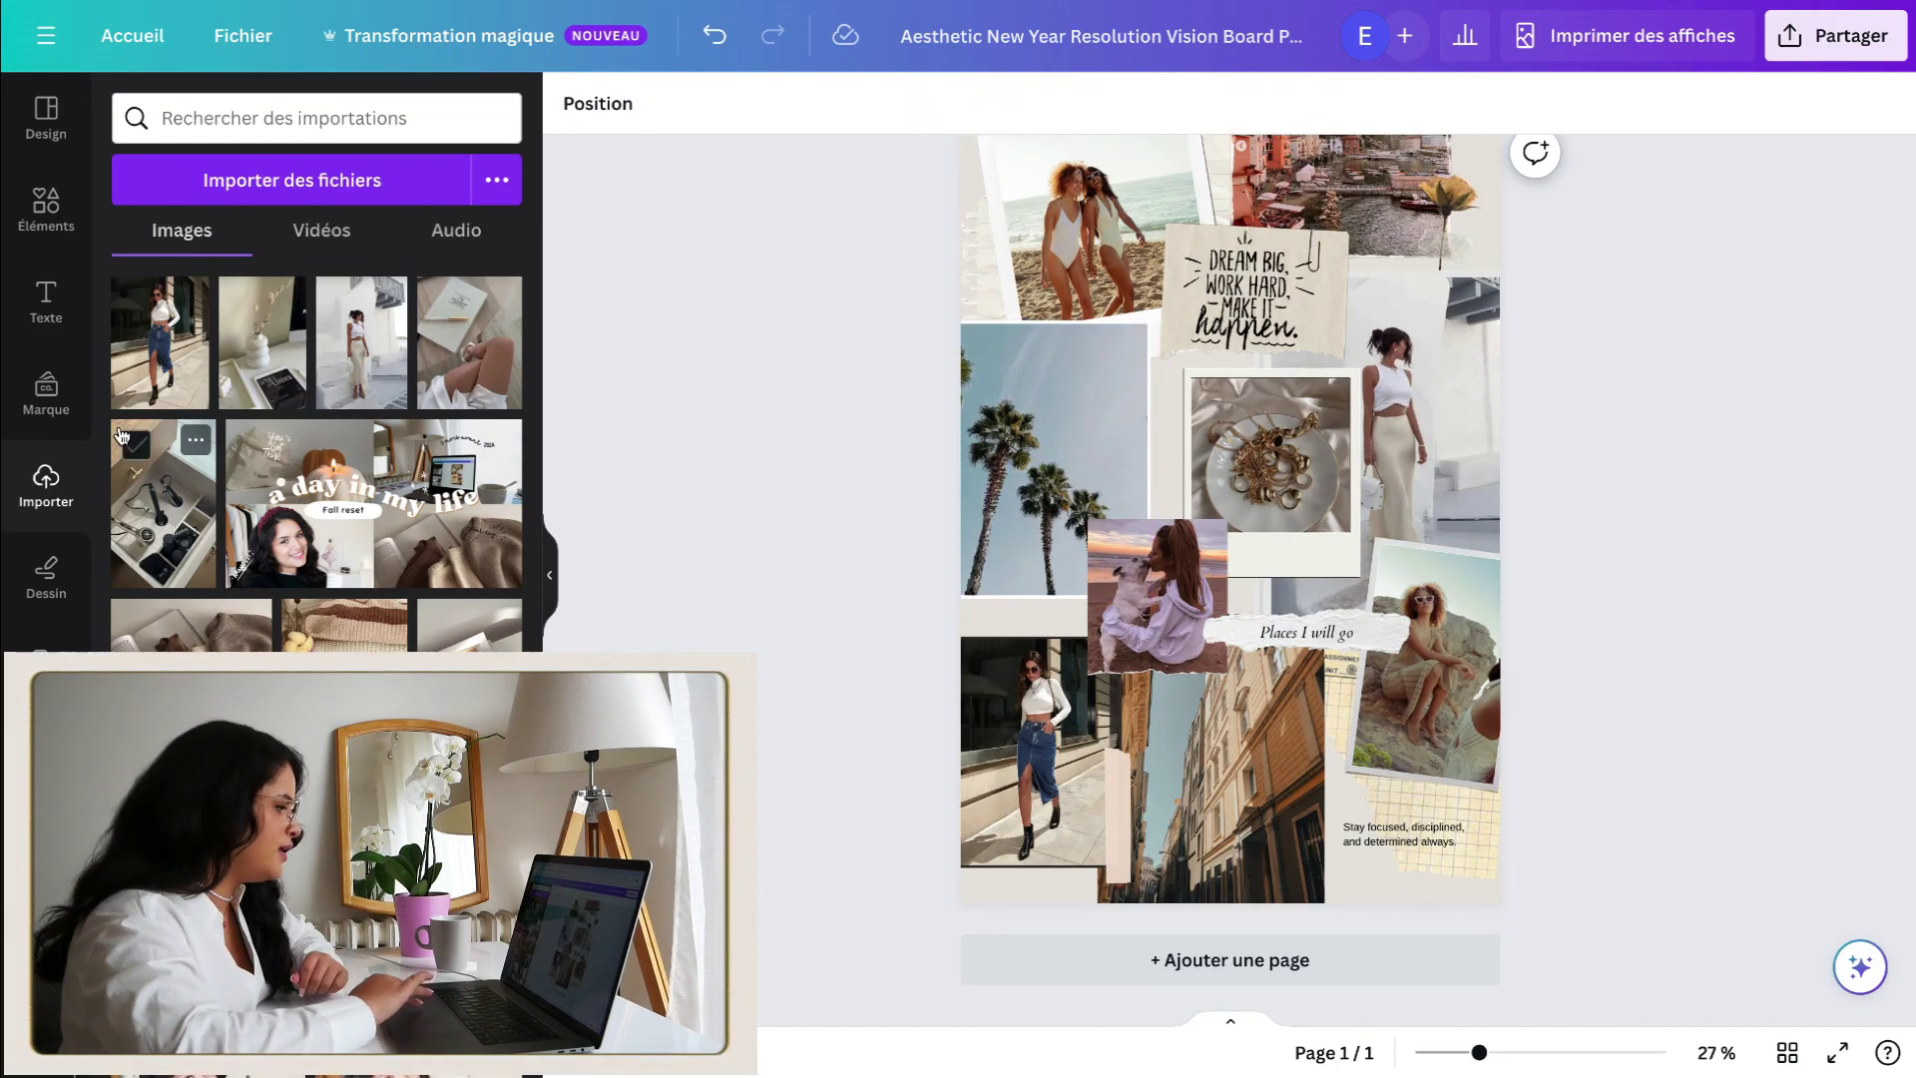
Step: Search the illustration elements for "travel" and look through the results
click(40, 230)
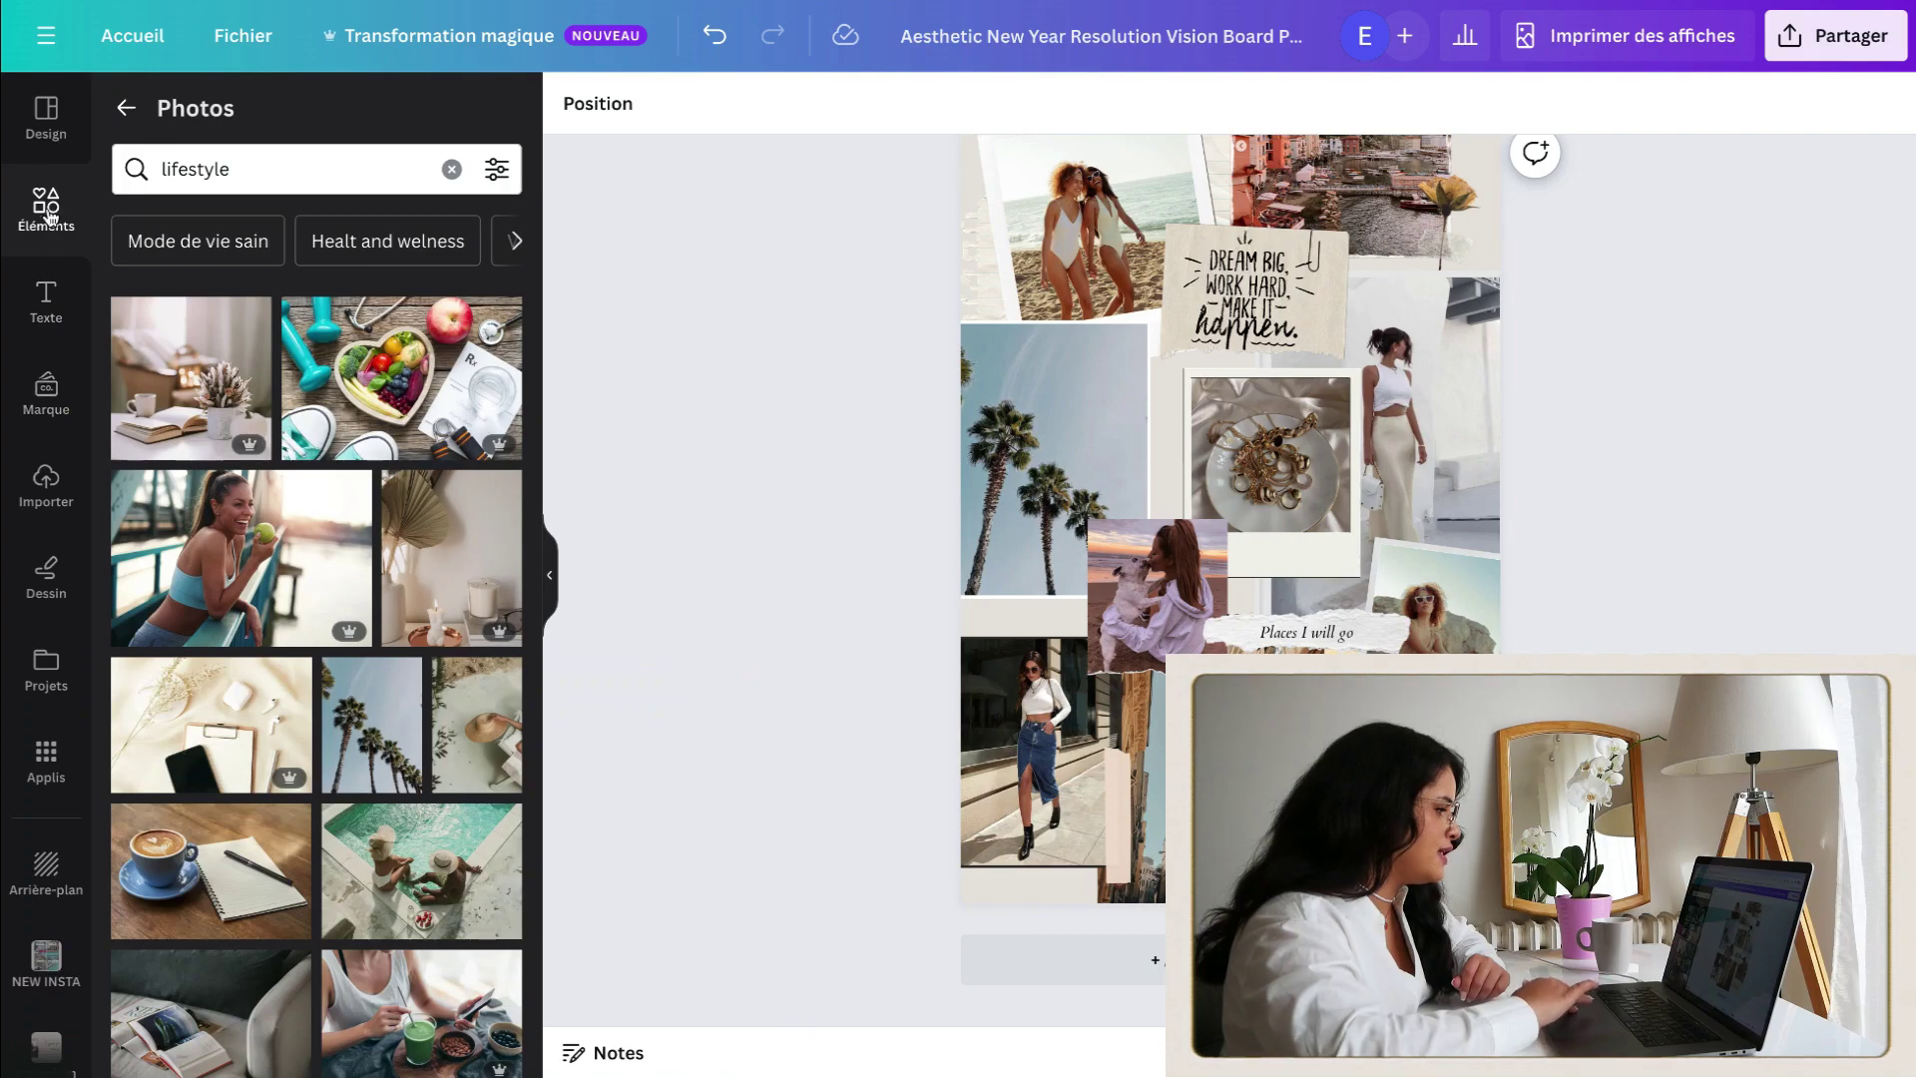
click(125, 108)
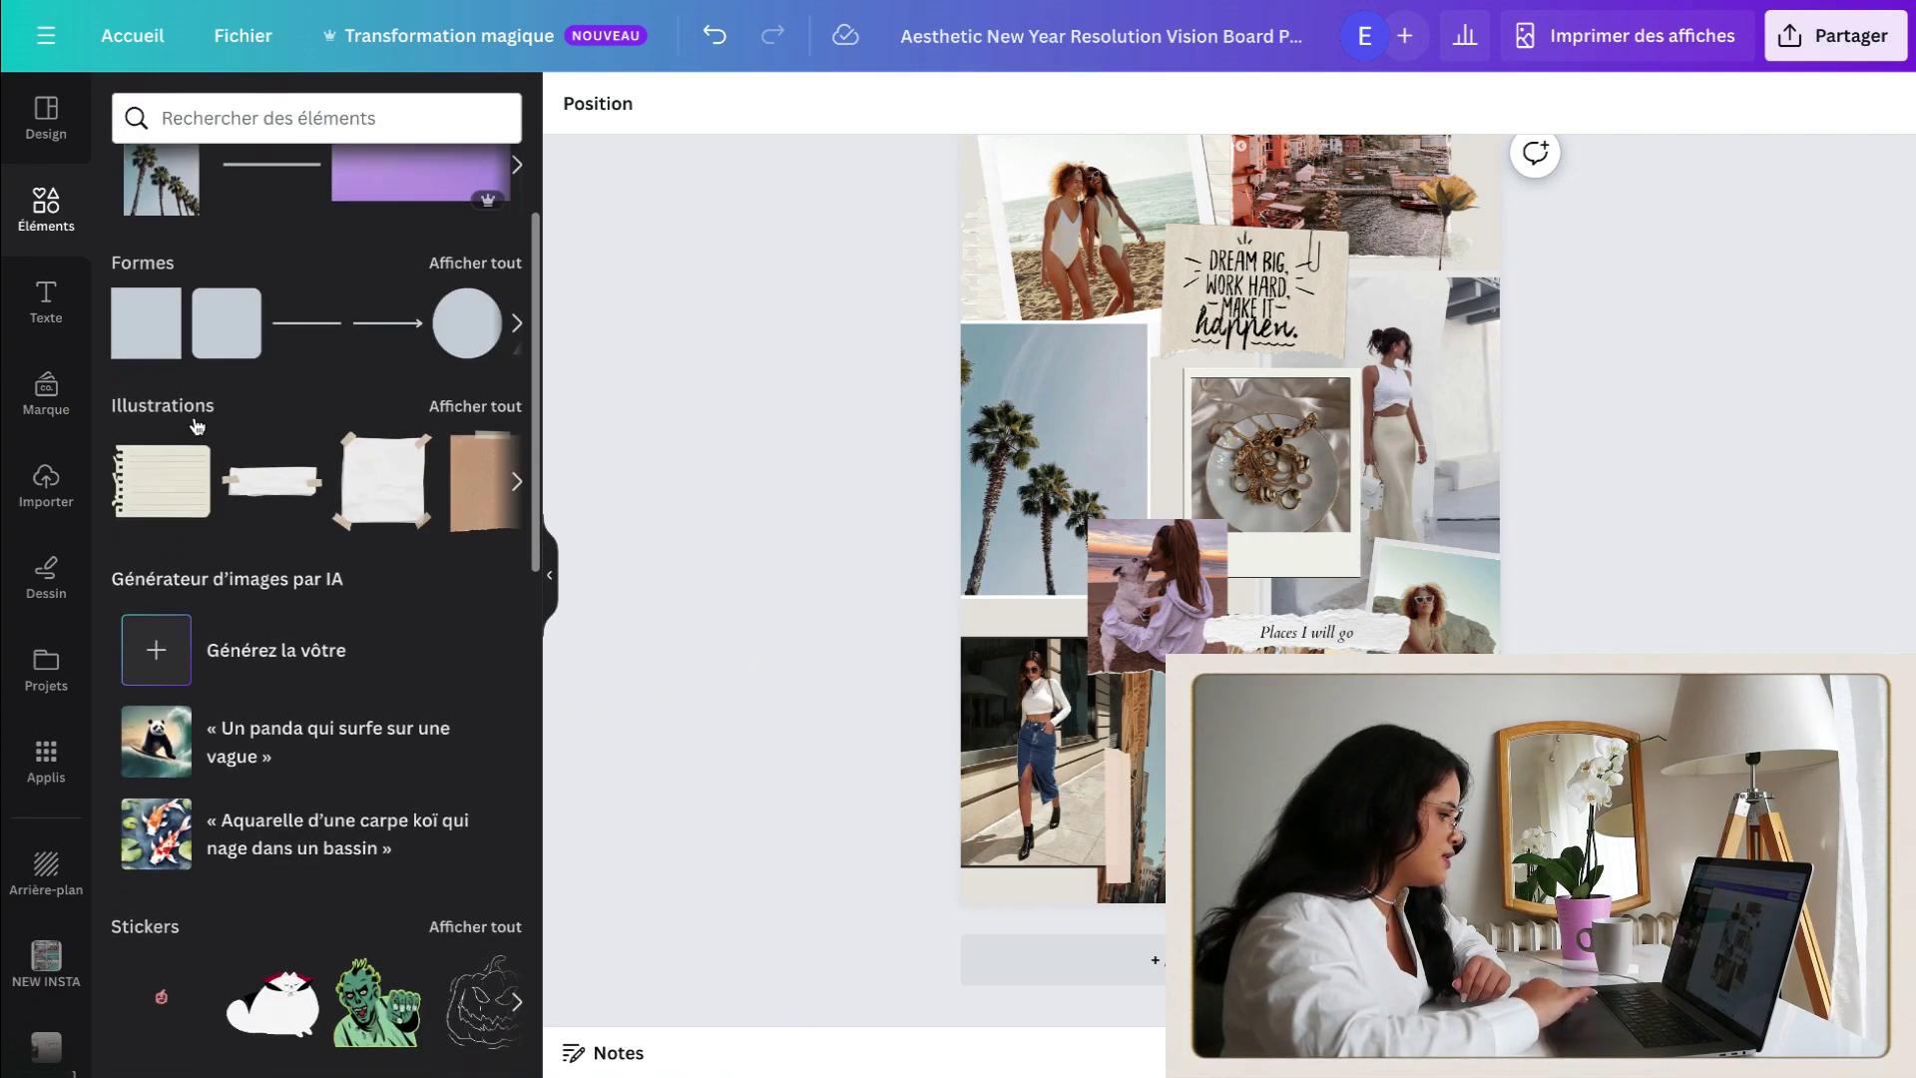
click(190, 402)
click(347, 172)
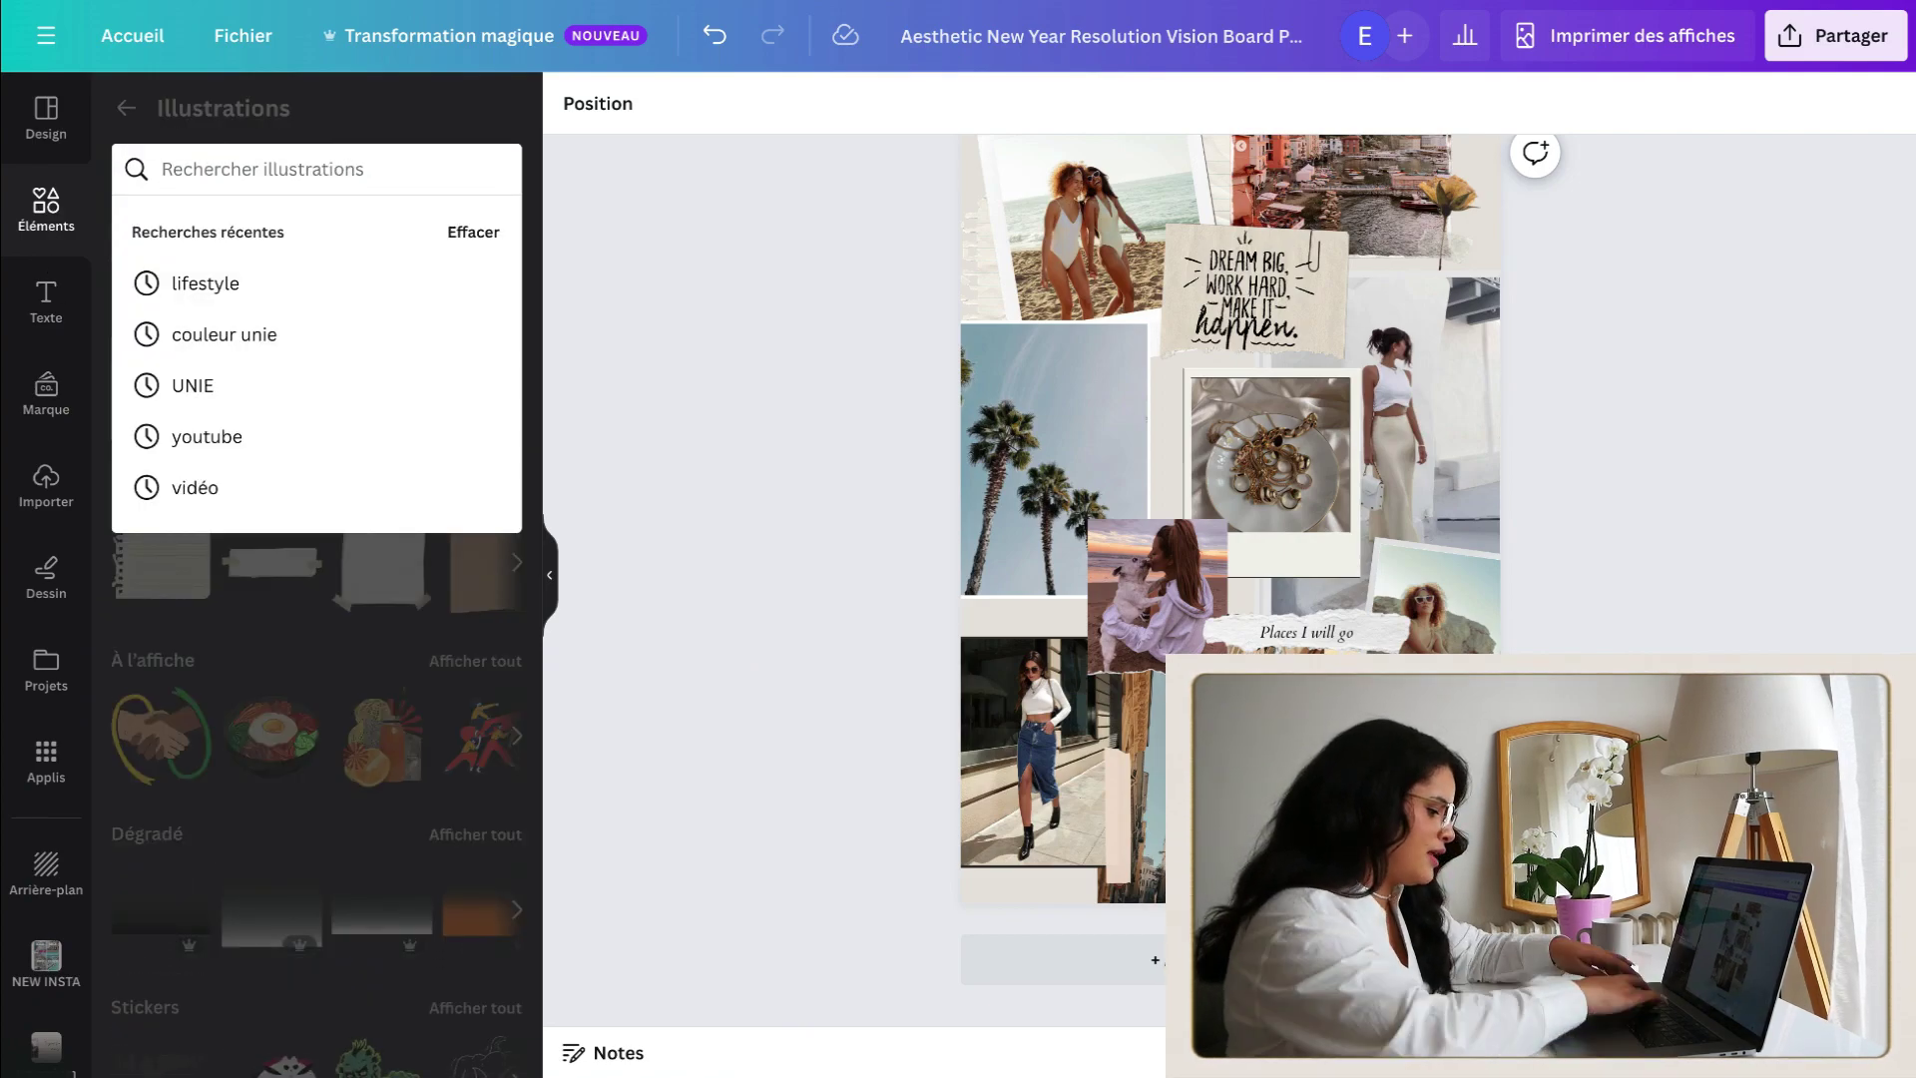
text(travel)
key(Return)
scroll(297, 520, down, 3)
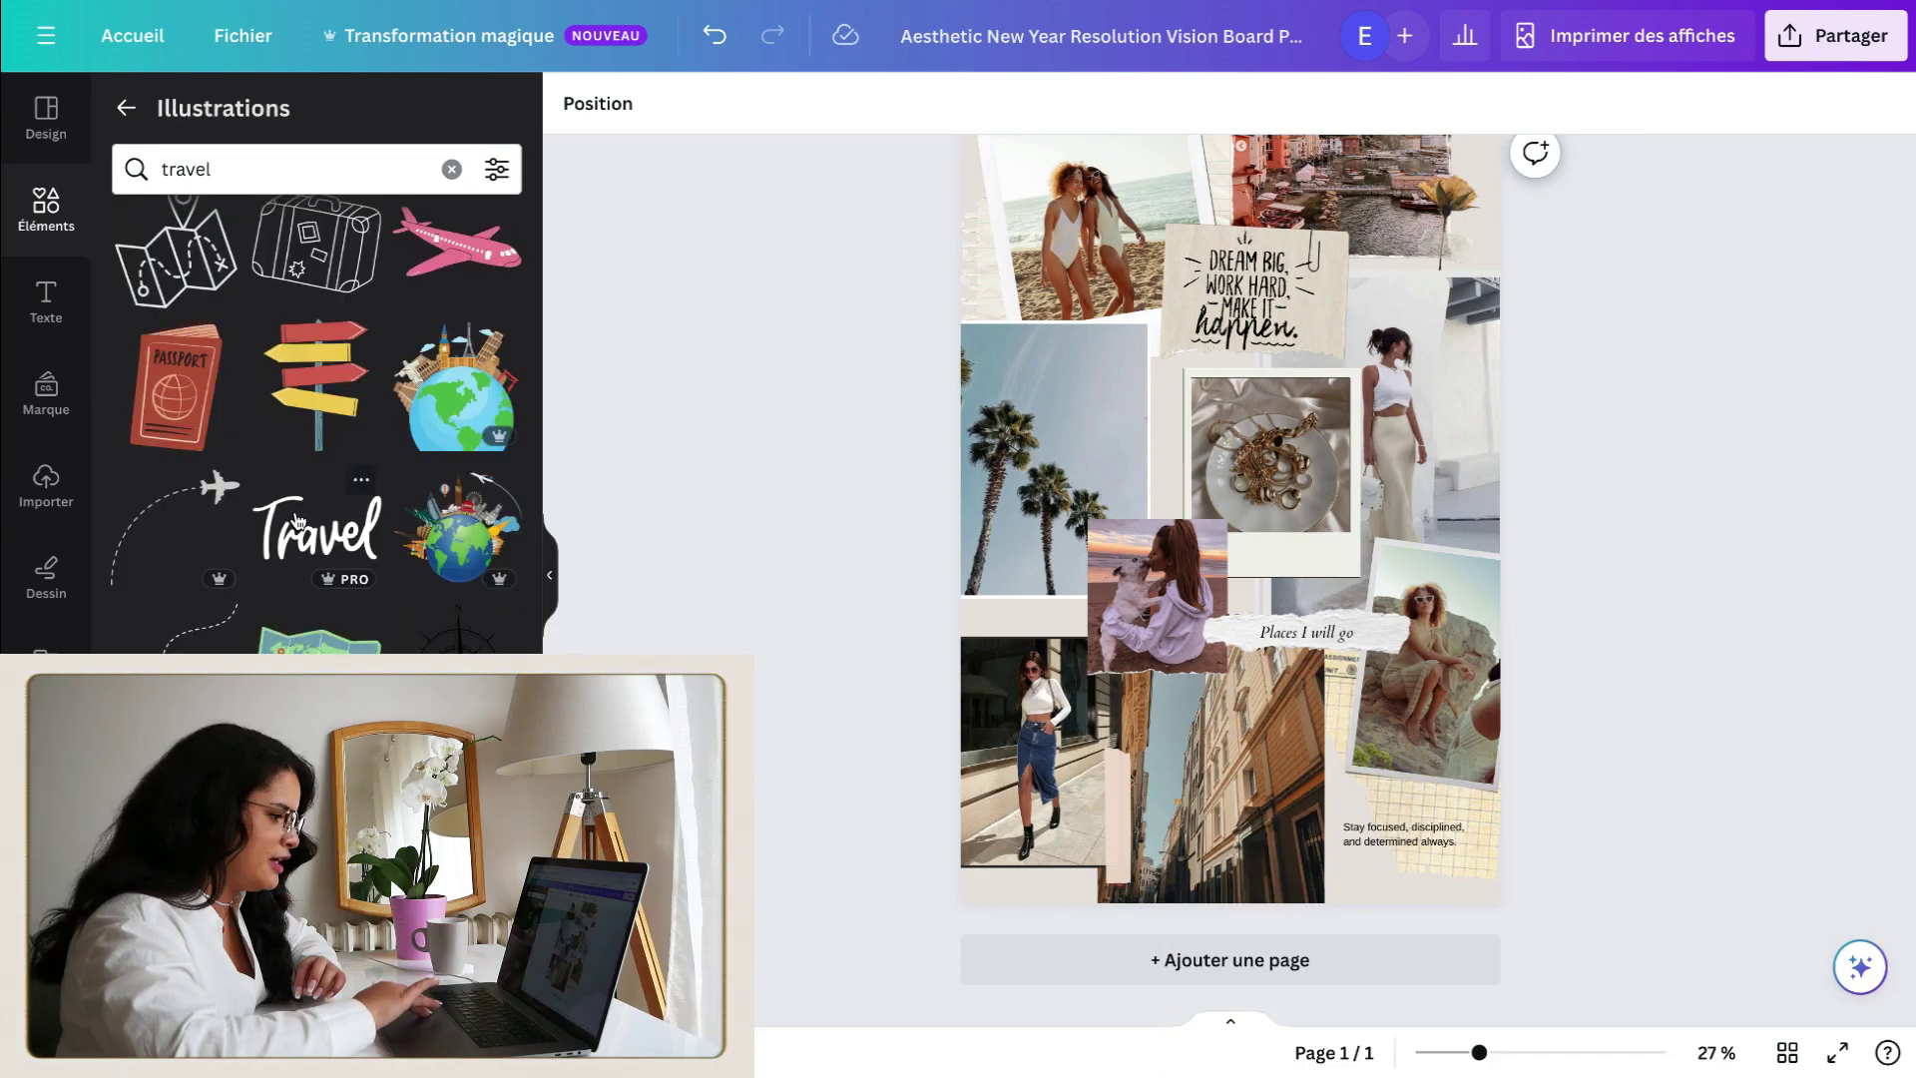
Step: Add the black "Travel" lettering illustration at the lower edge of the palm tree photo and remove the extra copy
click(293, 556)
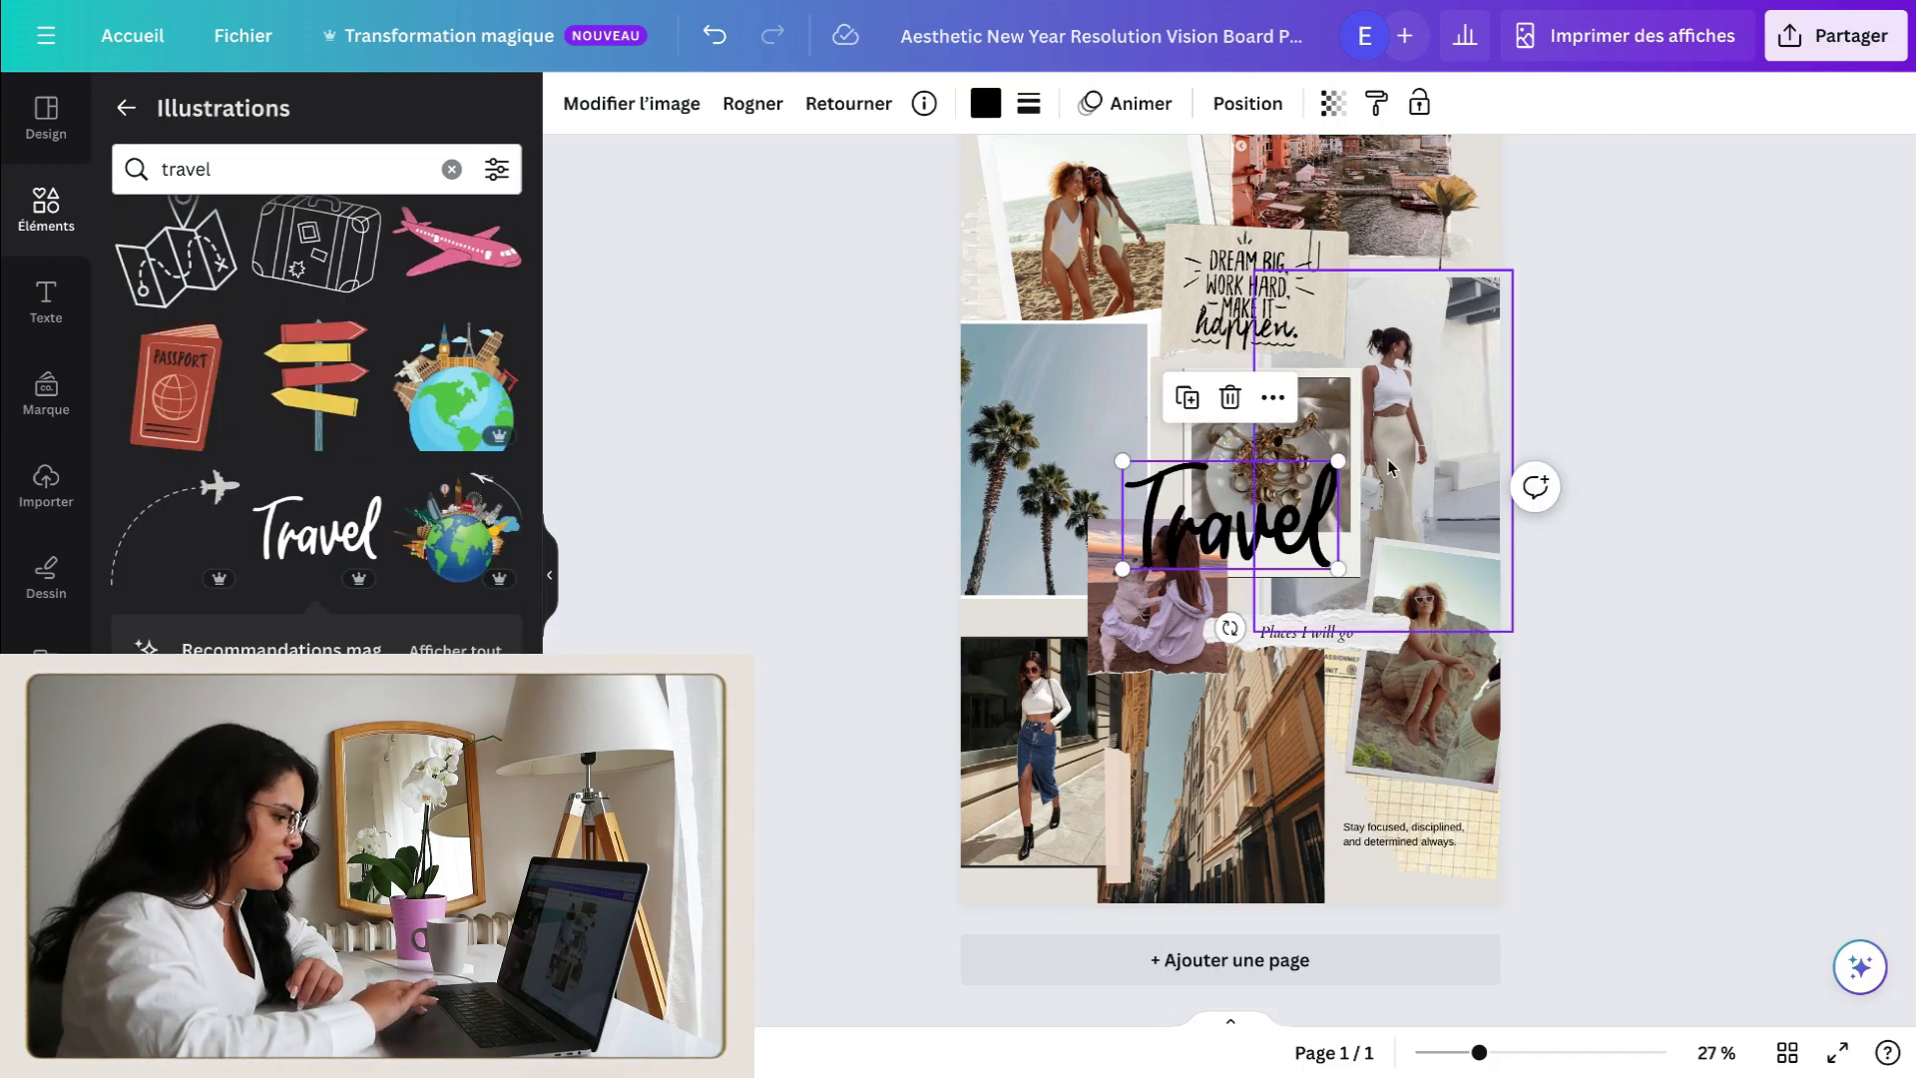
drag(1338, 464, 329, 571)
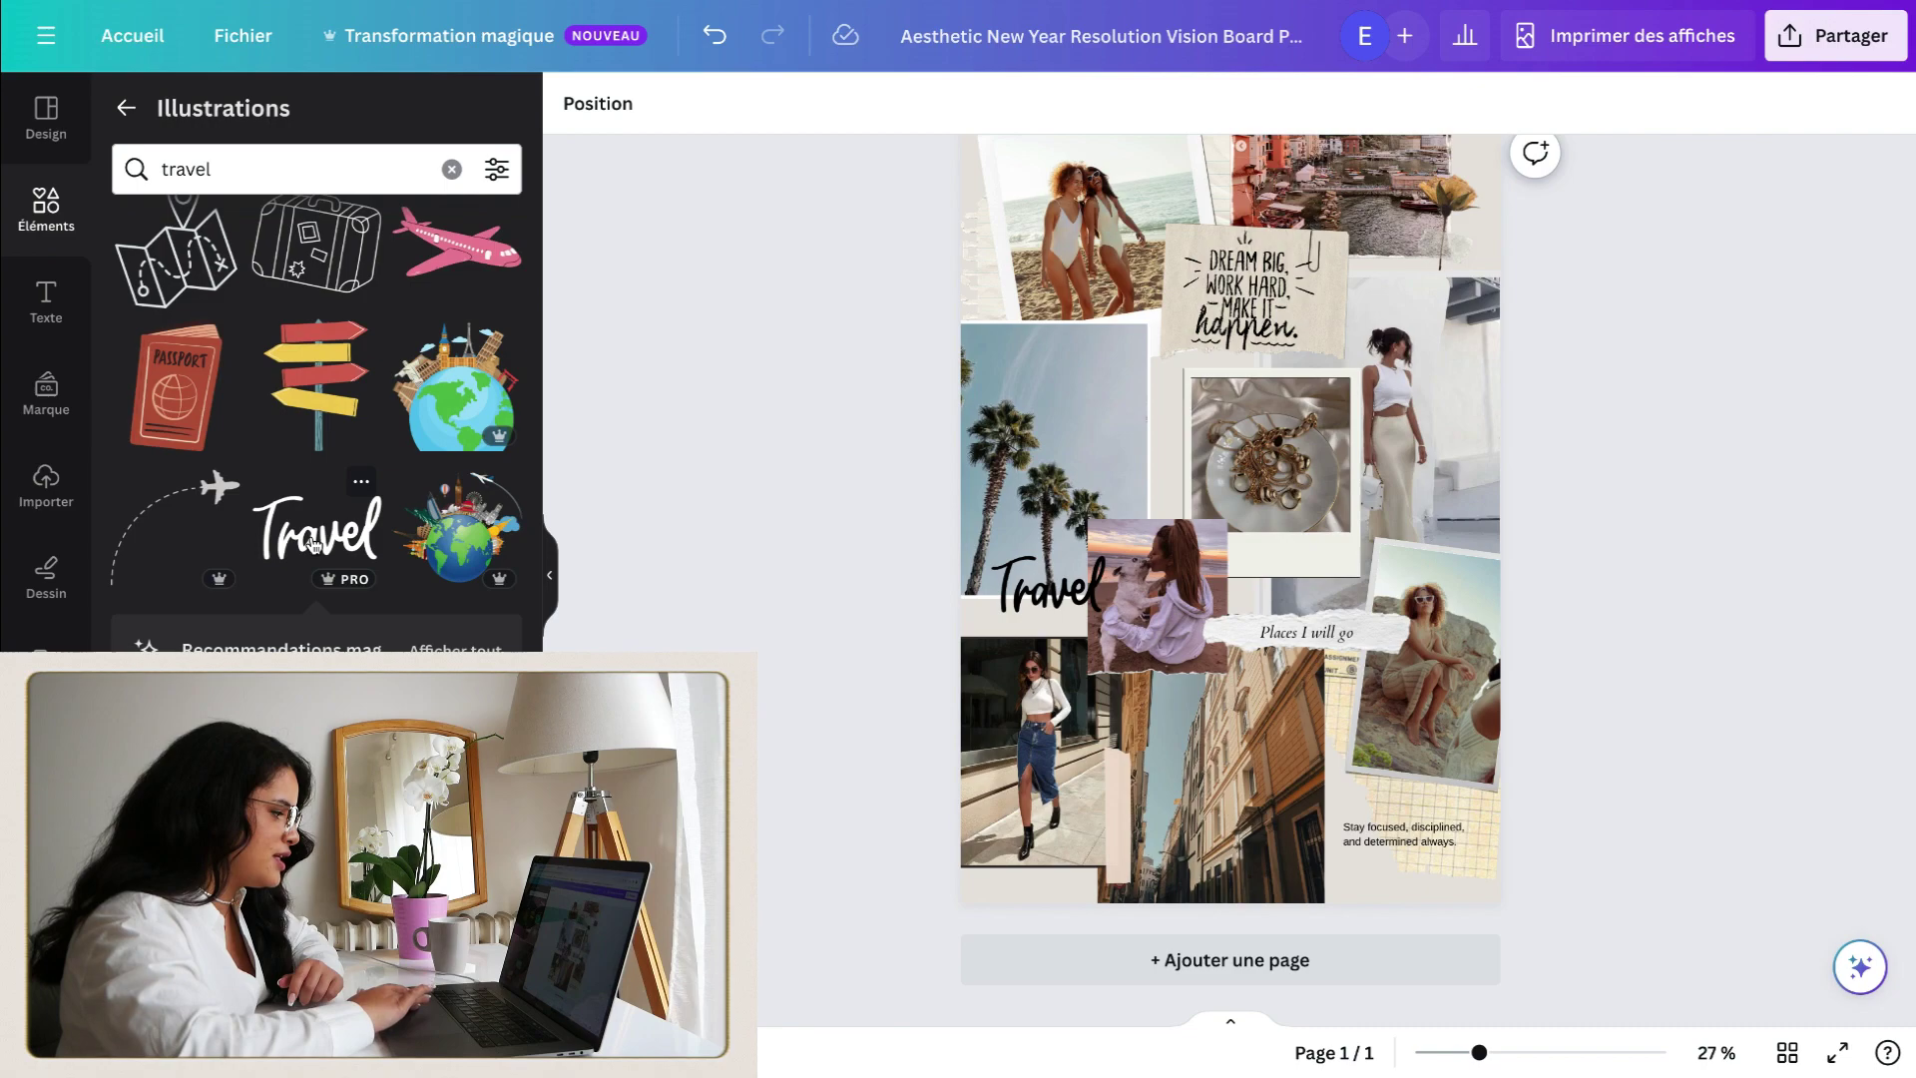
click(312, 544)
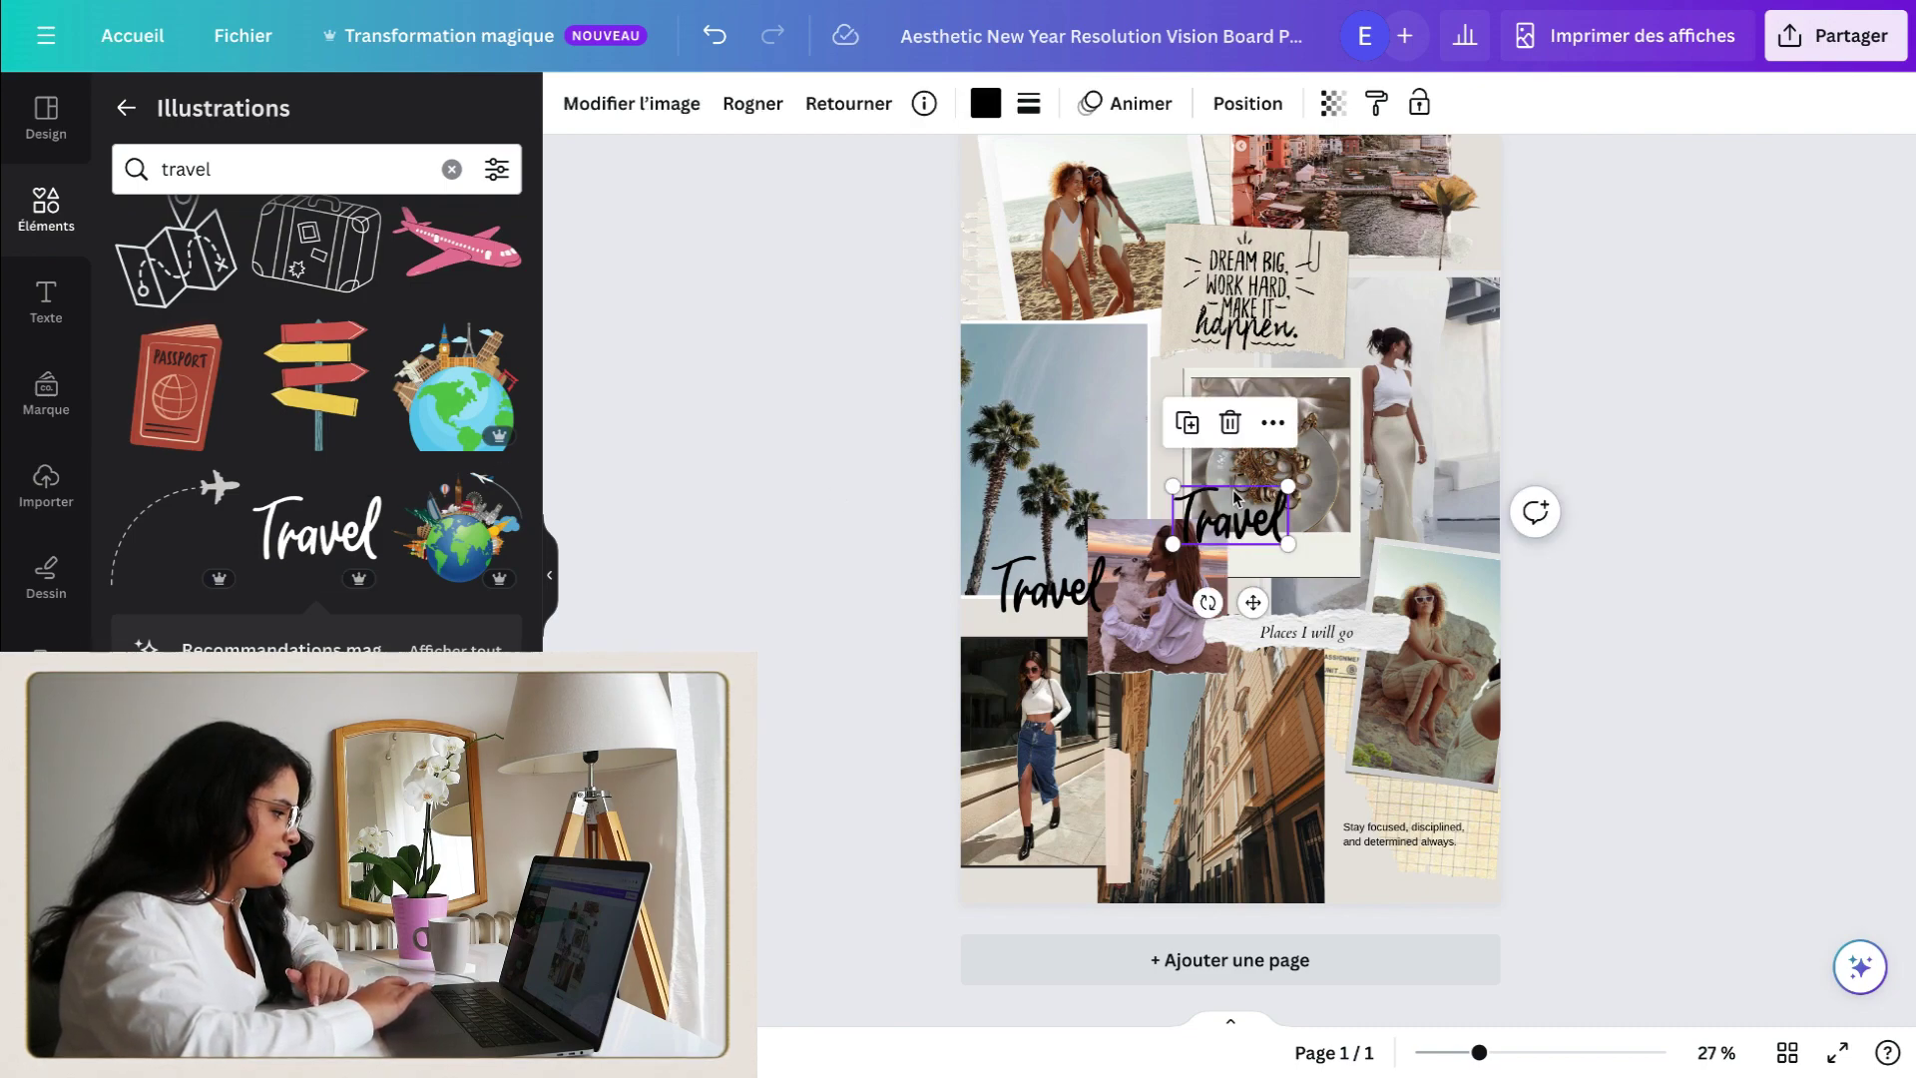
click(1231, 424)
Step: Resize the "Travel" lettering, tilt it slightly upward, and position it across the palm tree photo's lower edge
drag(1027, 601, 1068, 576)
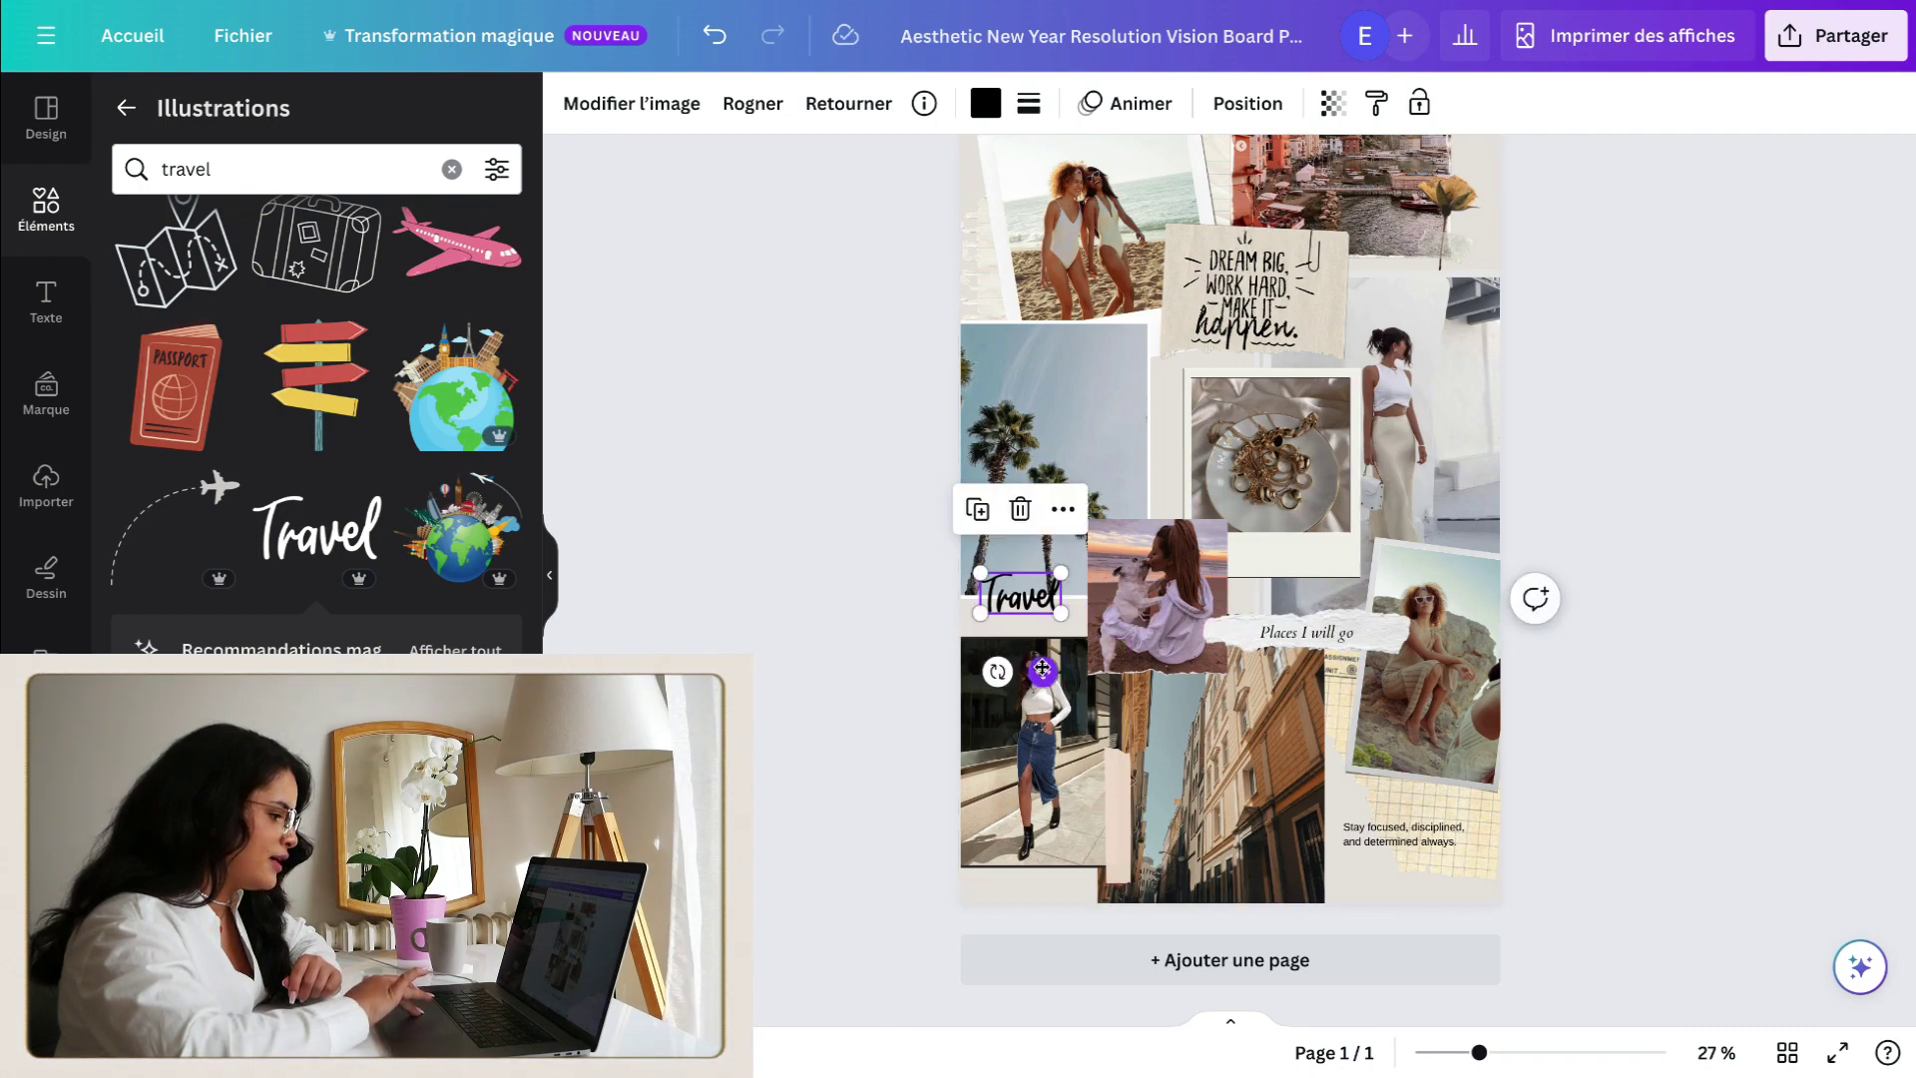
mouse_move(1042, 670)
mouse_down()
mouse_move(1060, 578)
mouse_move(1168, 596)
mouse_move(1054, 663)
mouse_up()
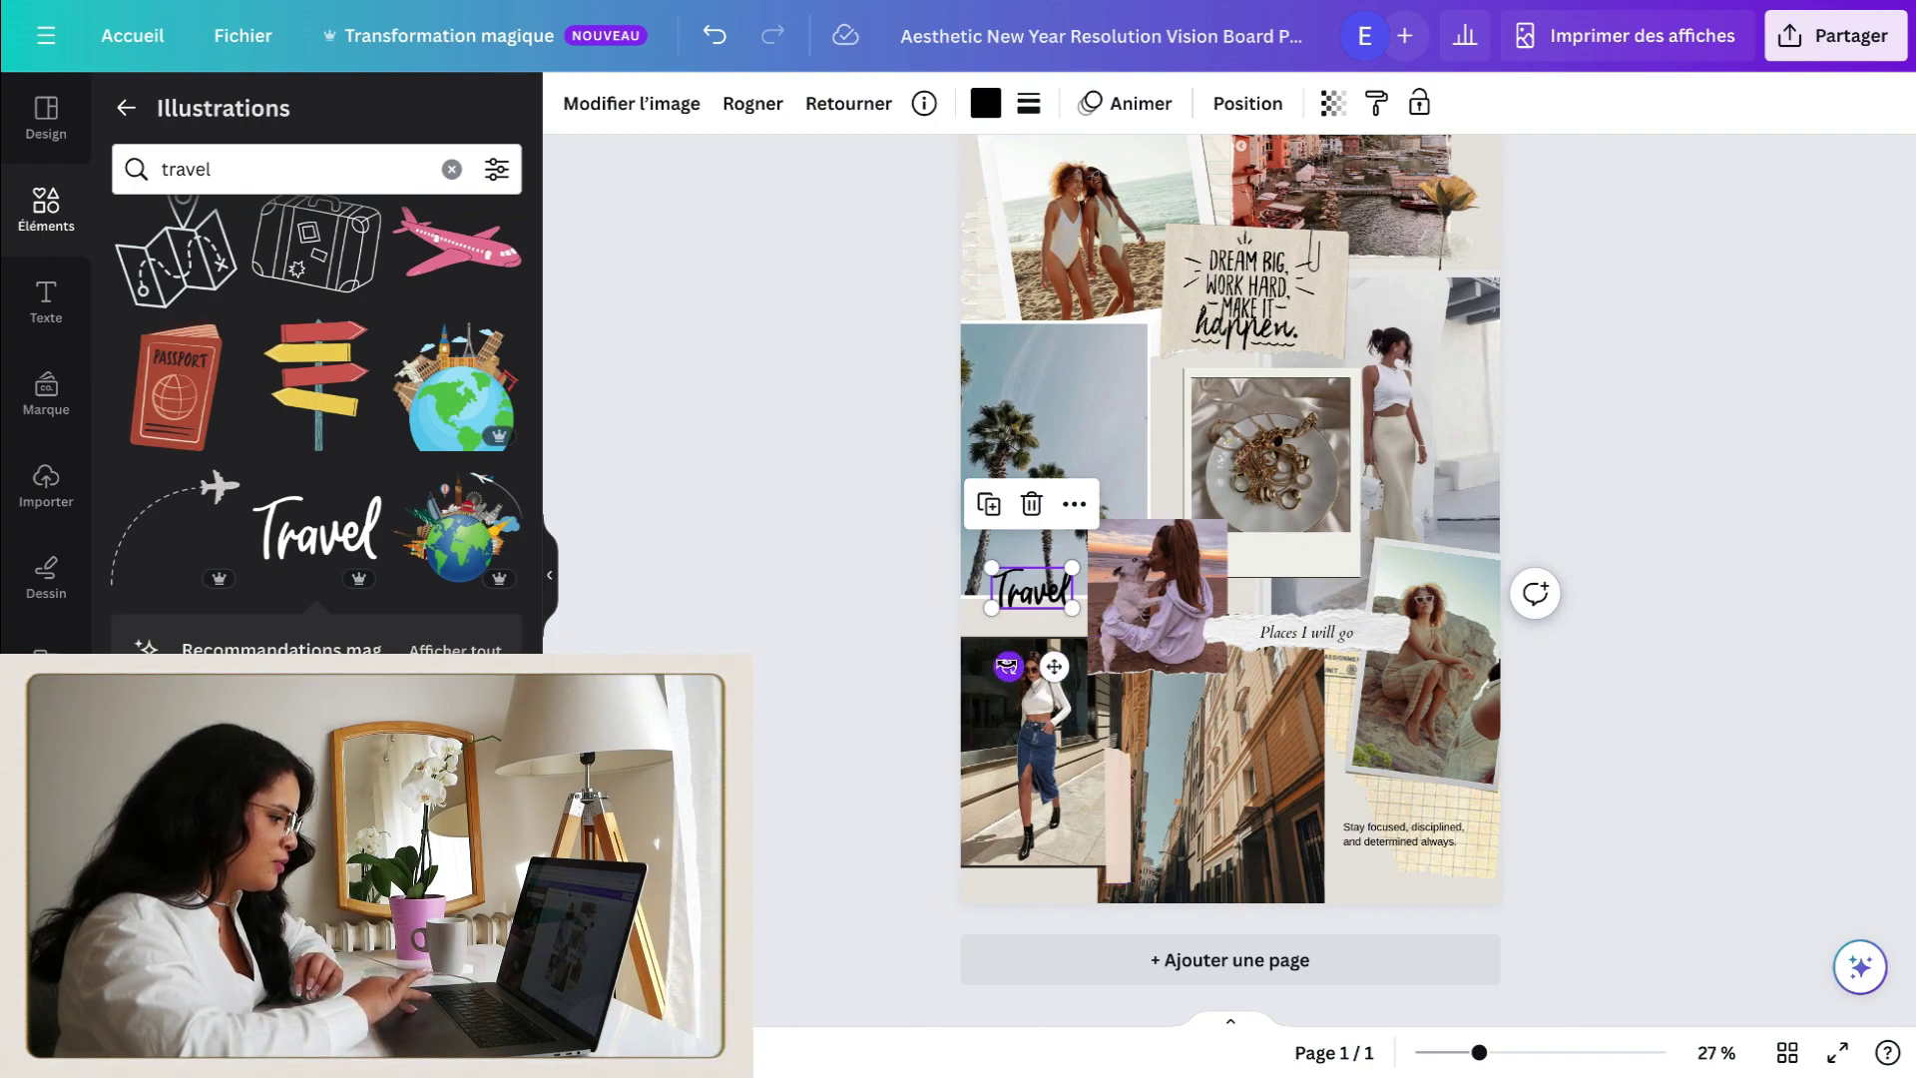
drag(1007, 665, 1020, 677)
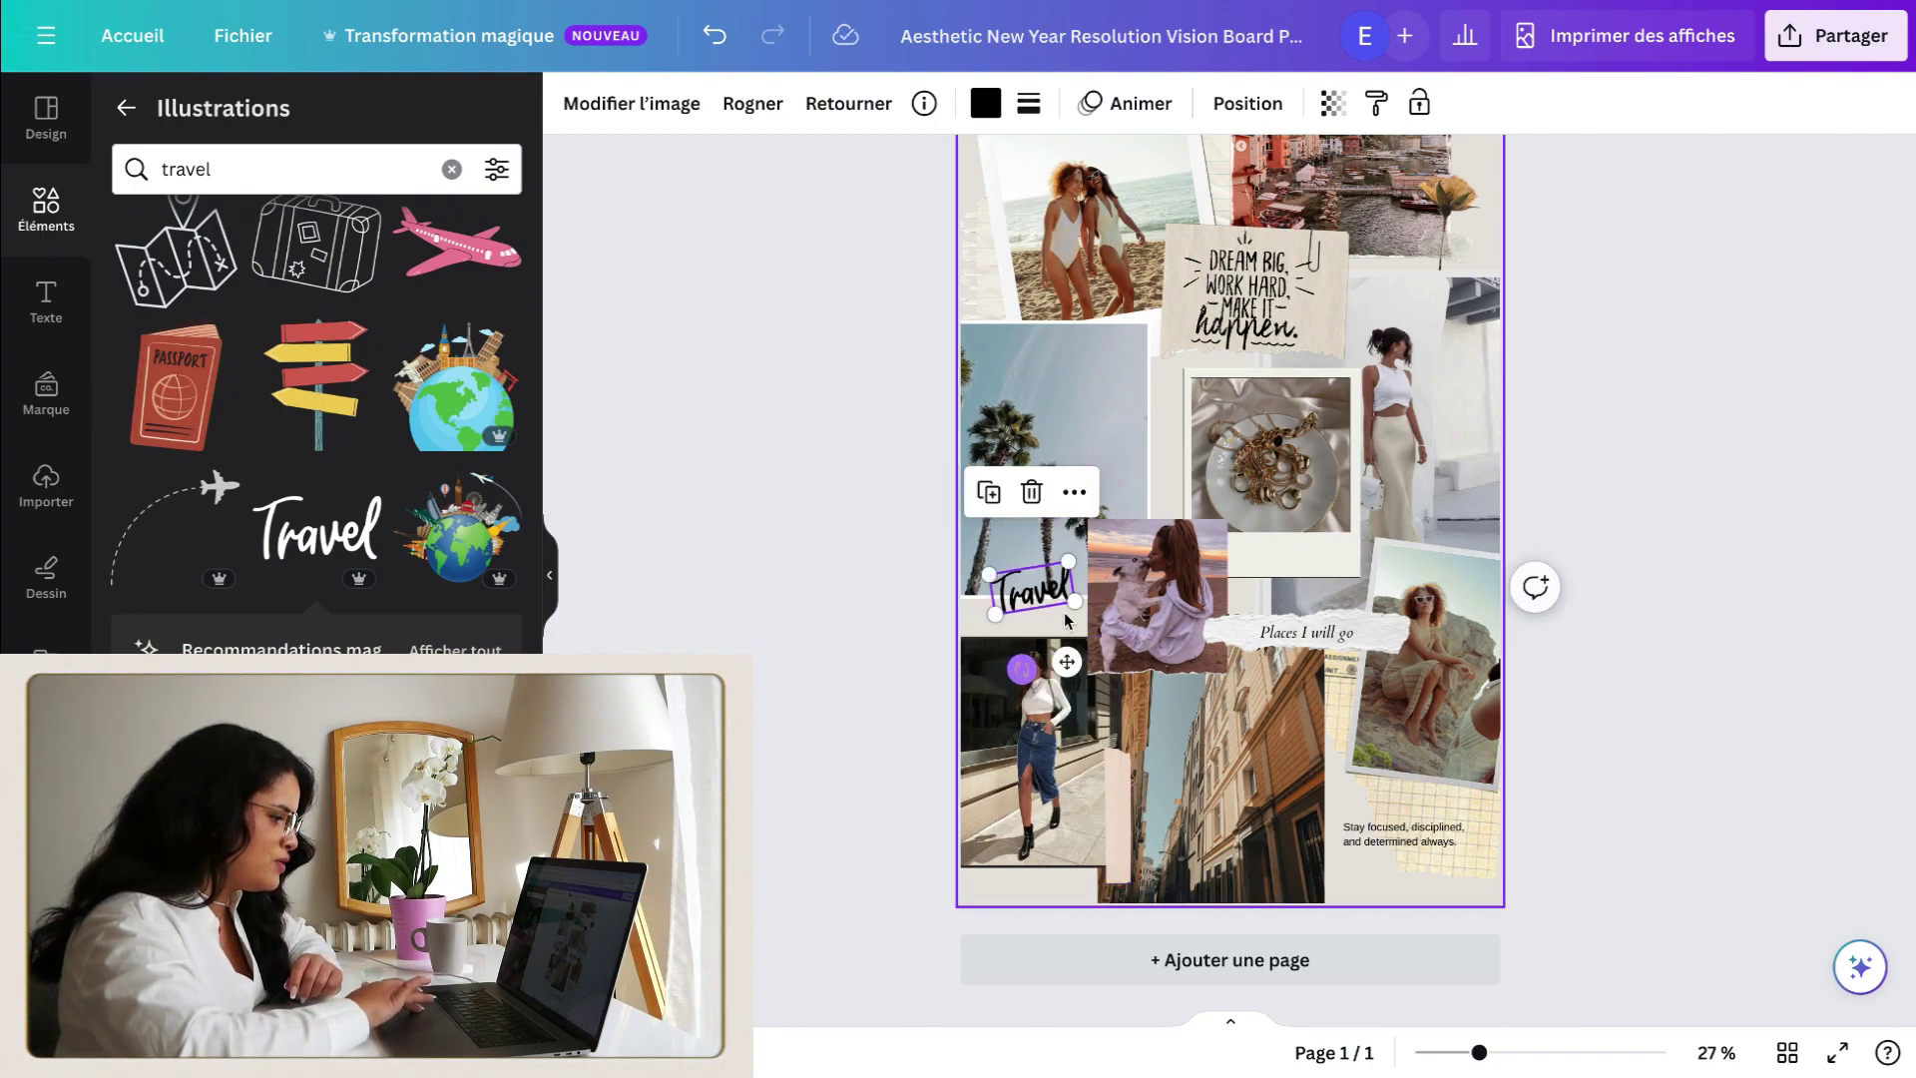
drag(1069, 564, 1078, 602)
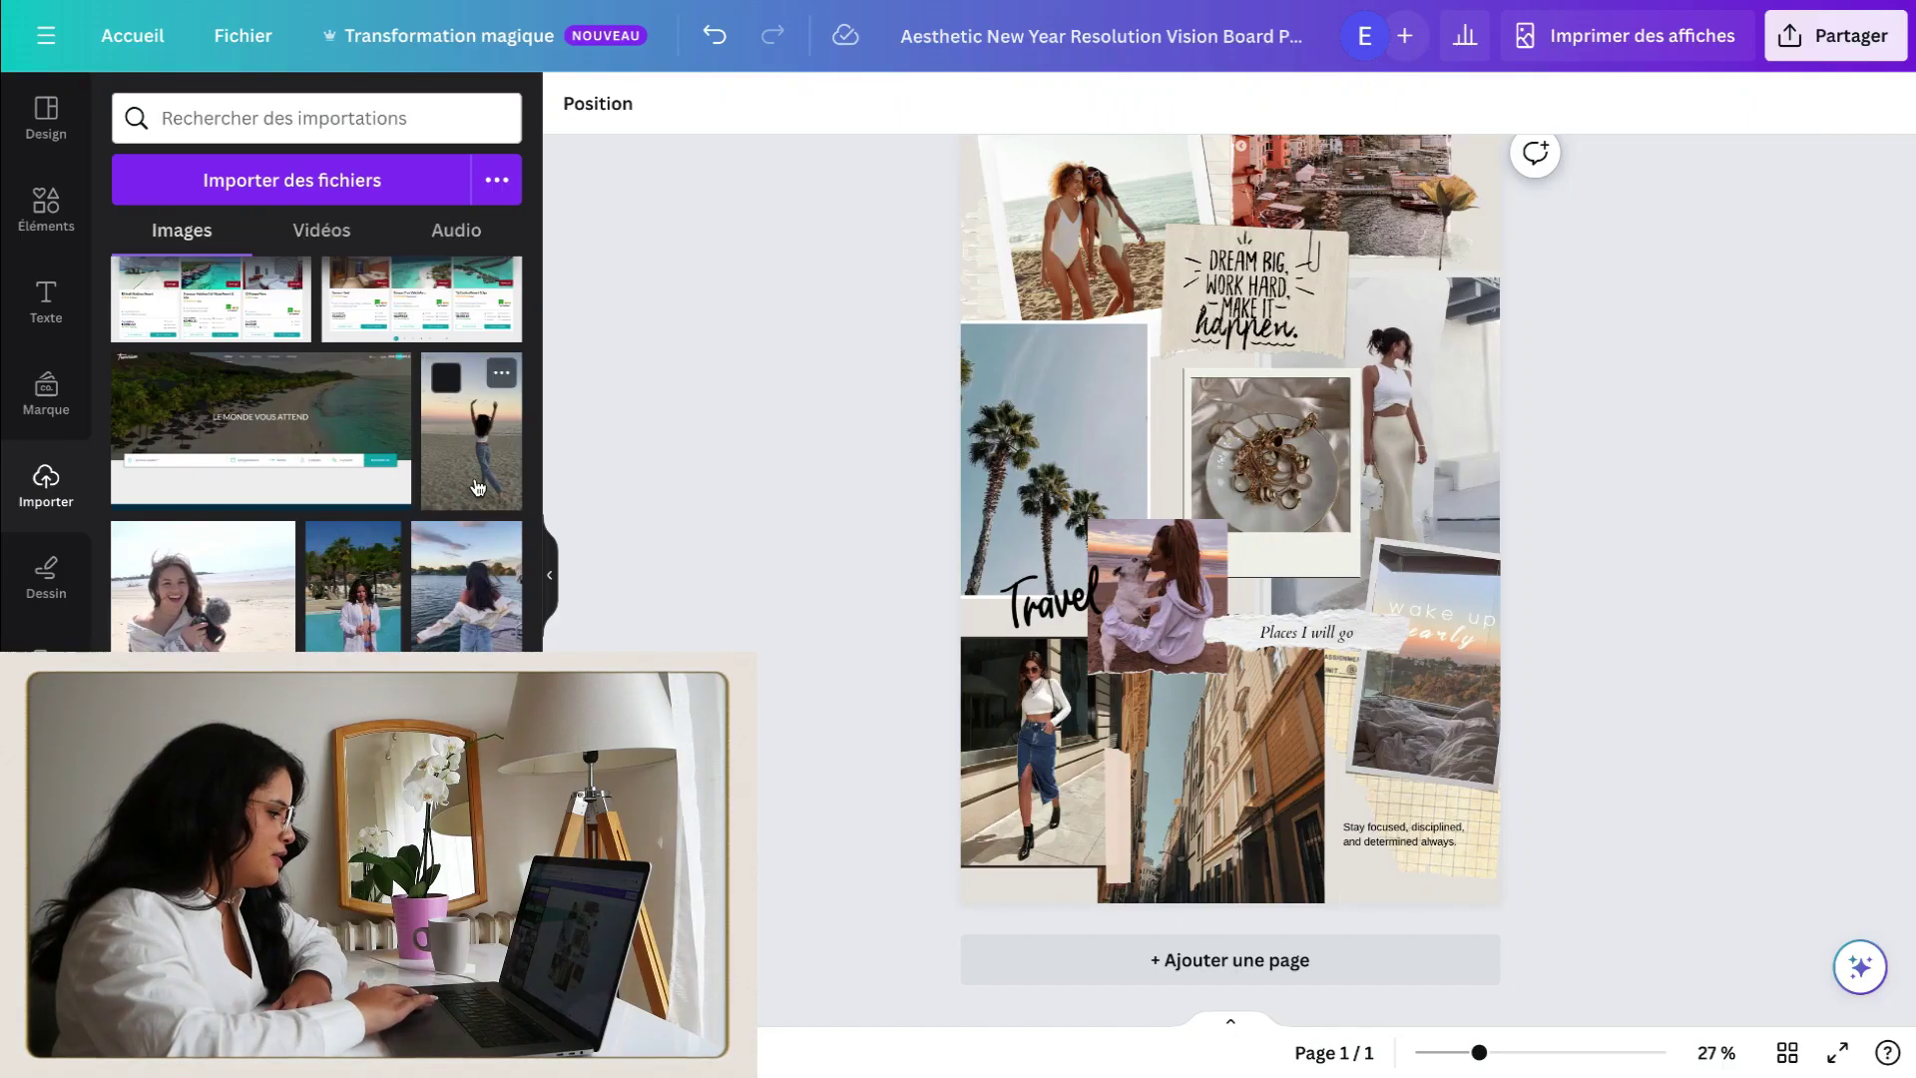
Step: Replace the photo of the woman in the denim skirt with the uploaded photo of the woman raising her arms on the beach
drag(491, 472, 1039, 792)
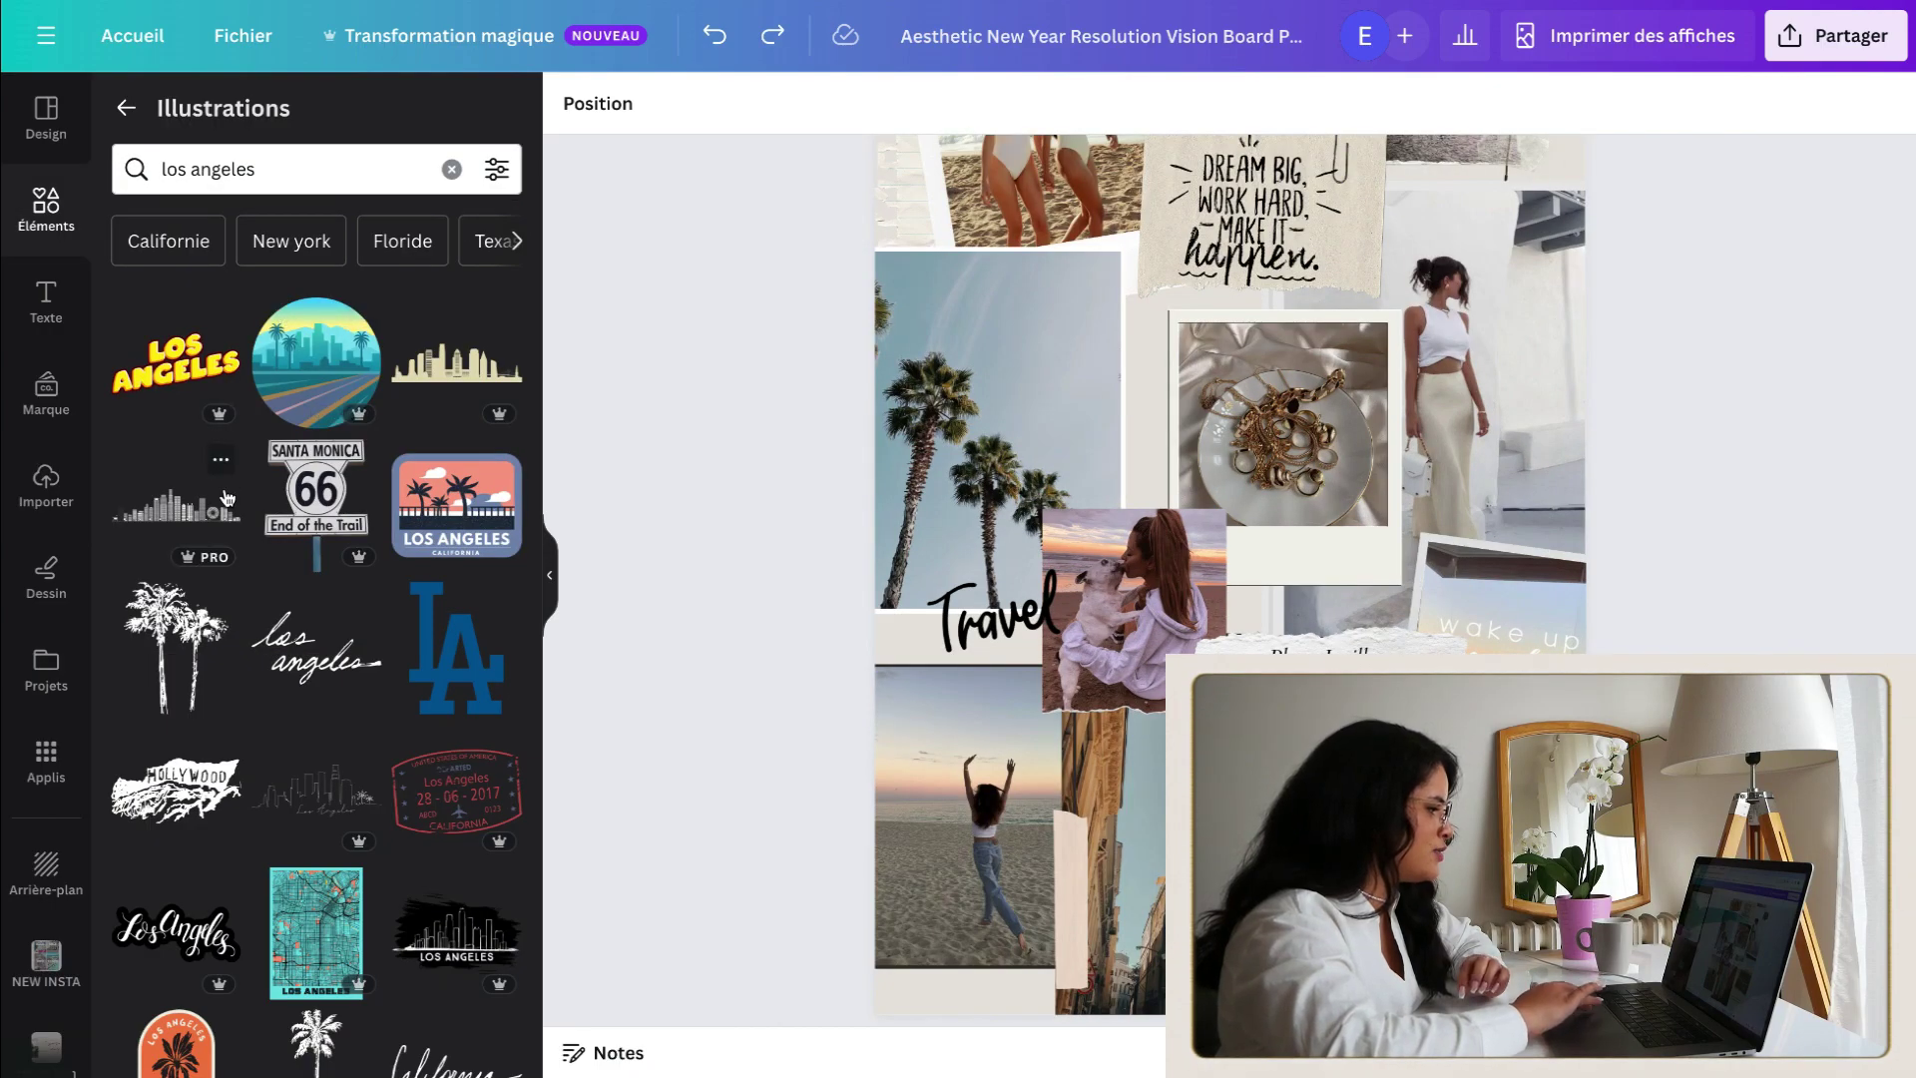
Step: Browse the "los angeles" illustrations and add the handwritten "los angeles" lettering over the palm tree photo
scroll(227, 497, down, 1)
scroll(228, 497, up, 1)
scroll(228, 497, down, 2)
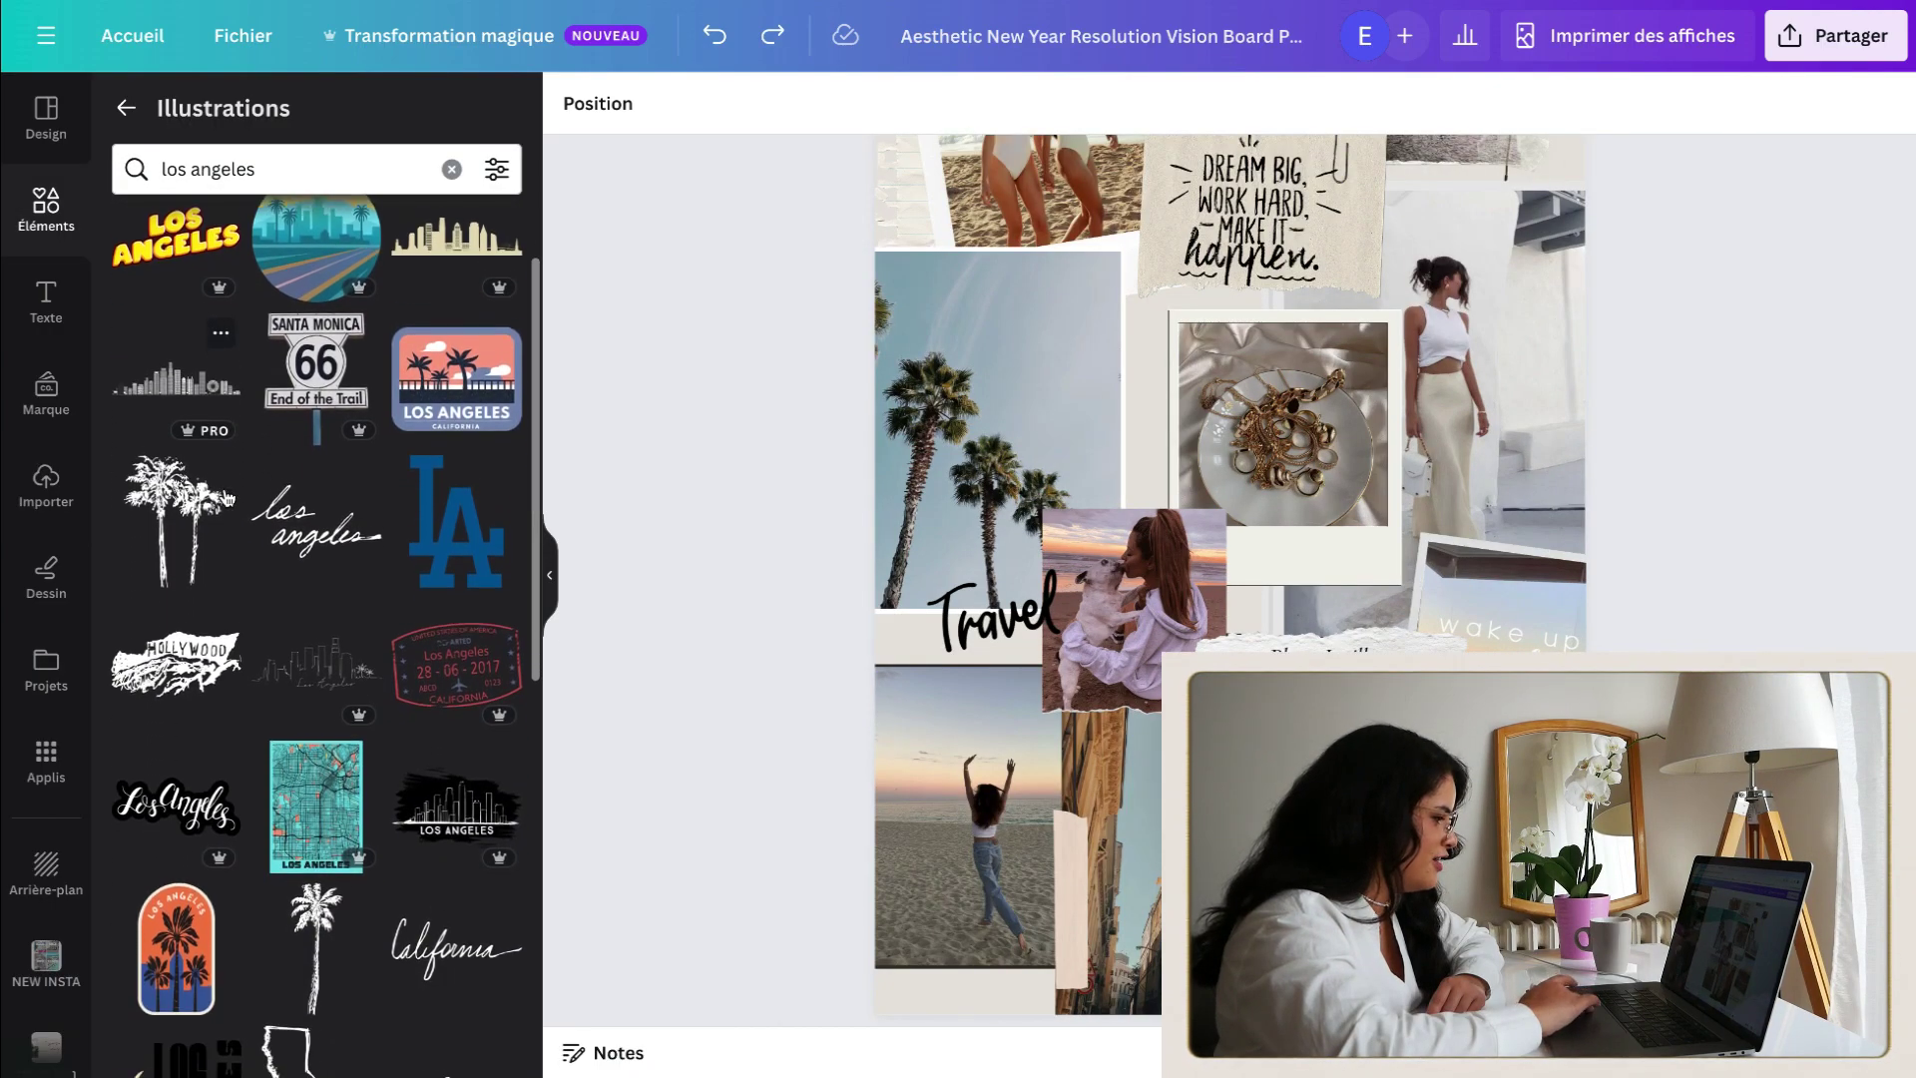
scroll(228, 497, down, 5)
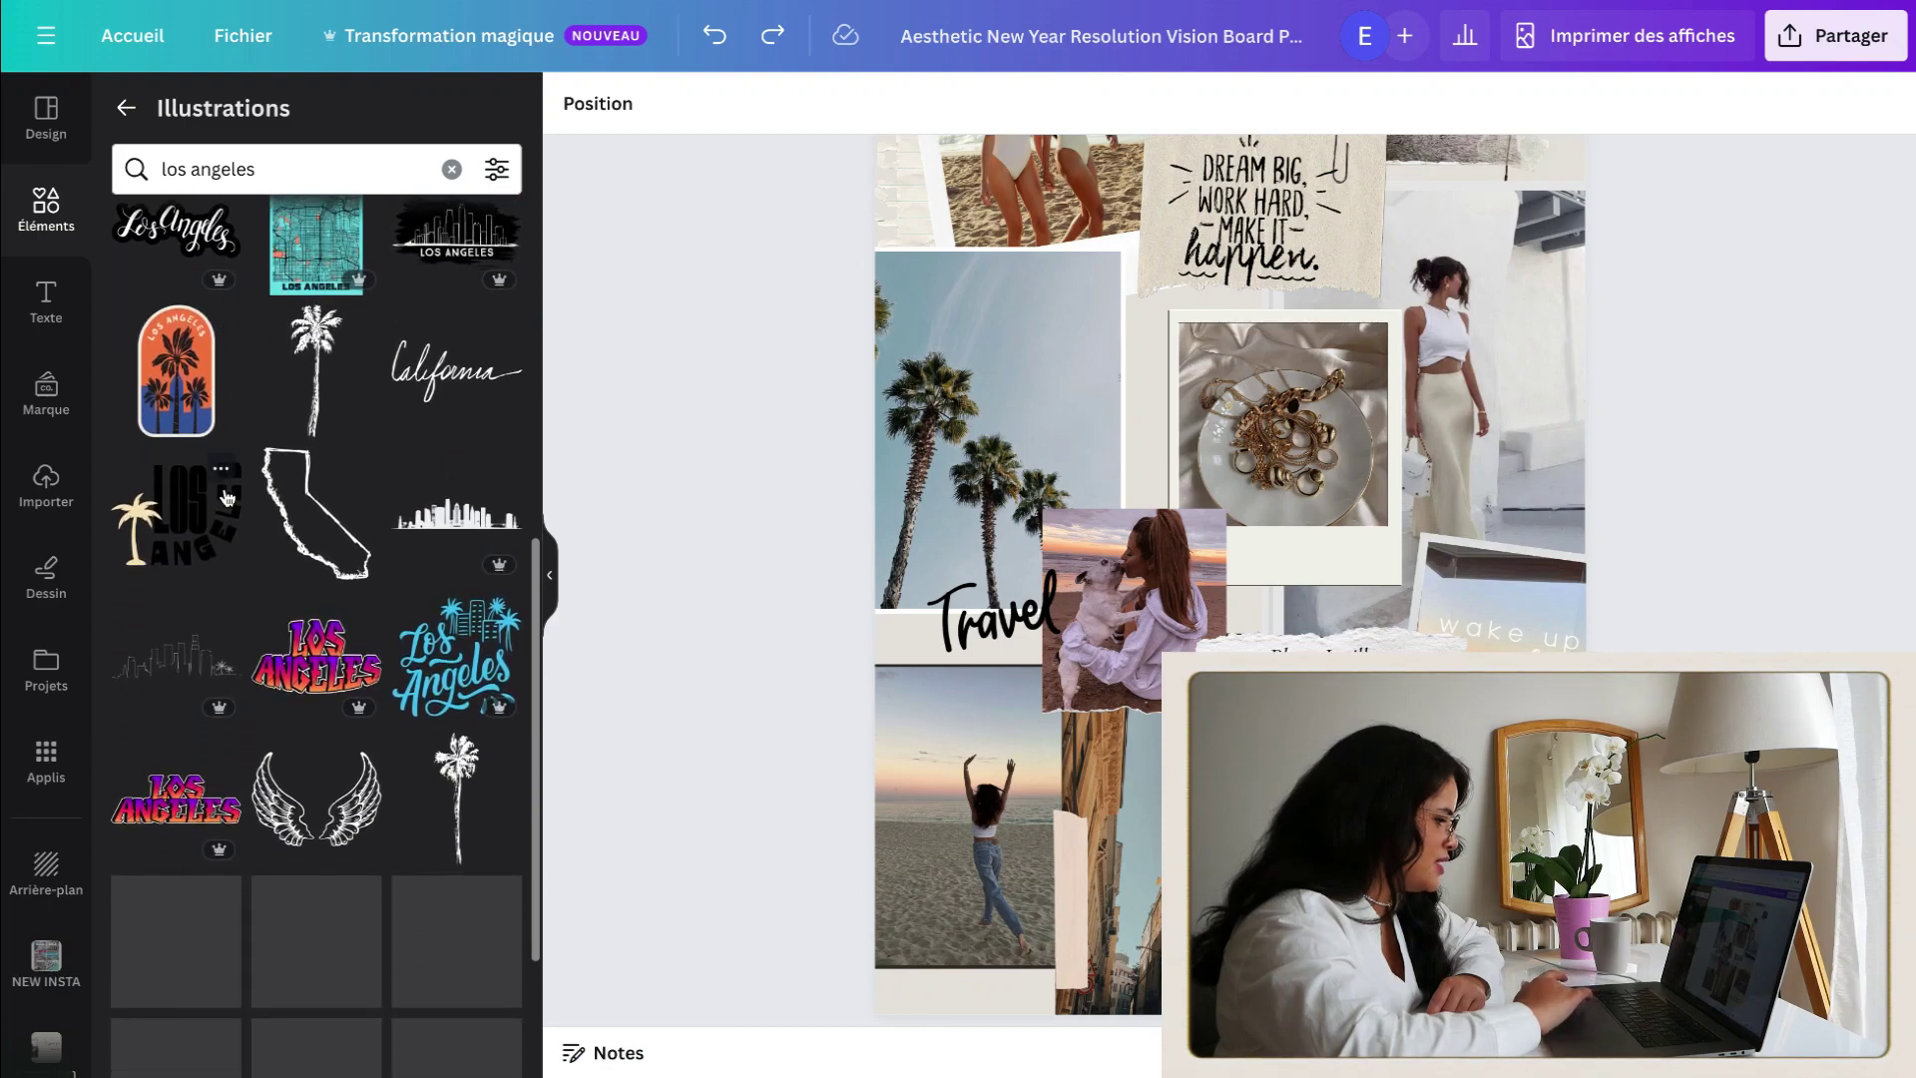
scroll(227, 497, down, 4)
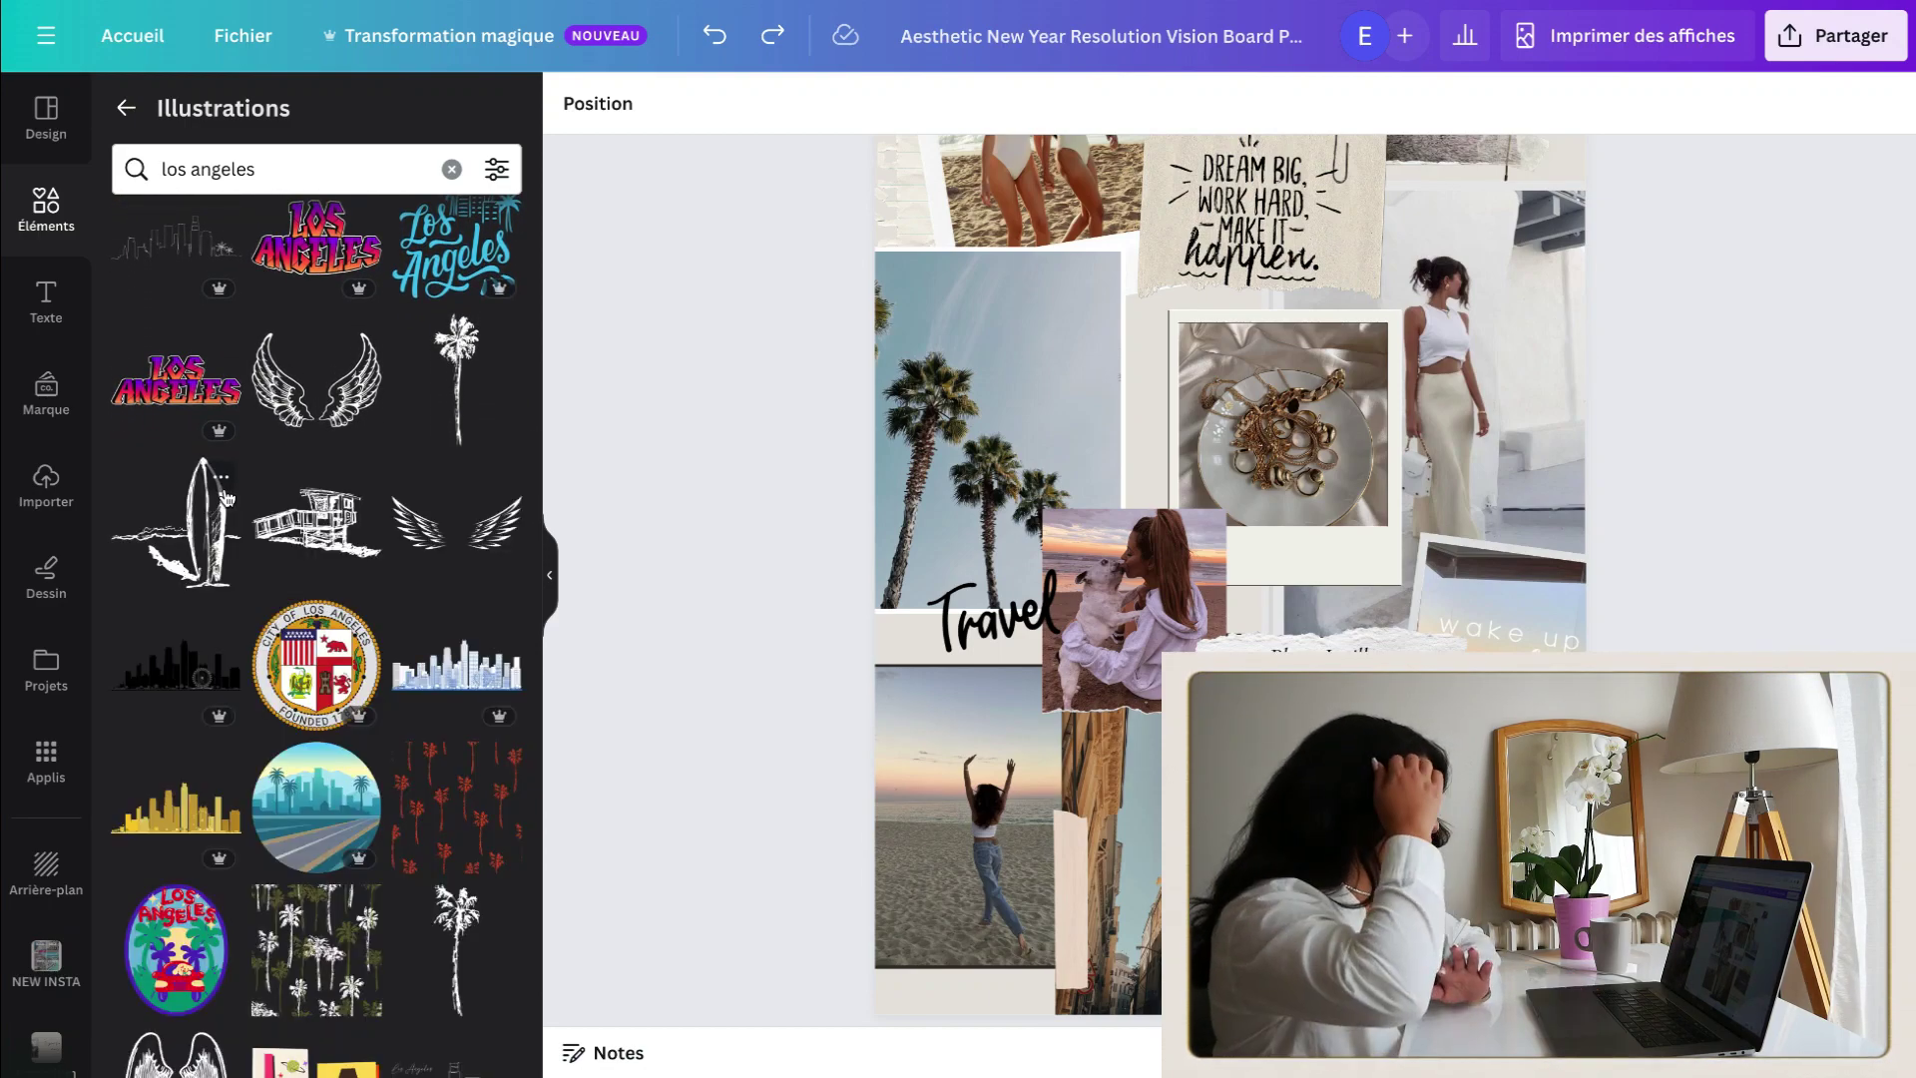
scroll(227, 497, down, 4)
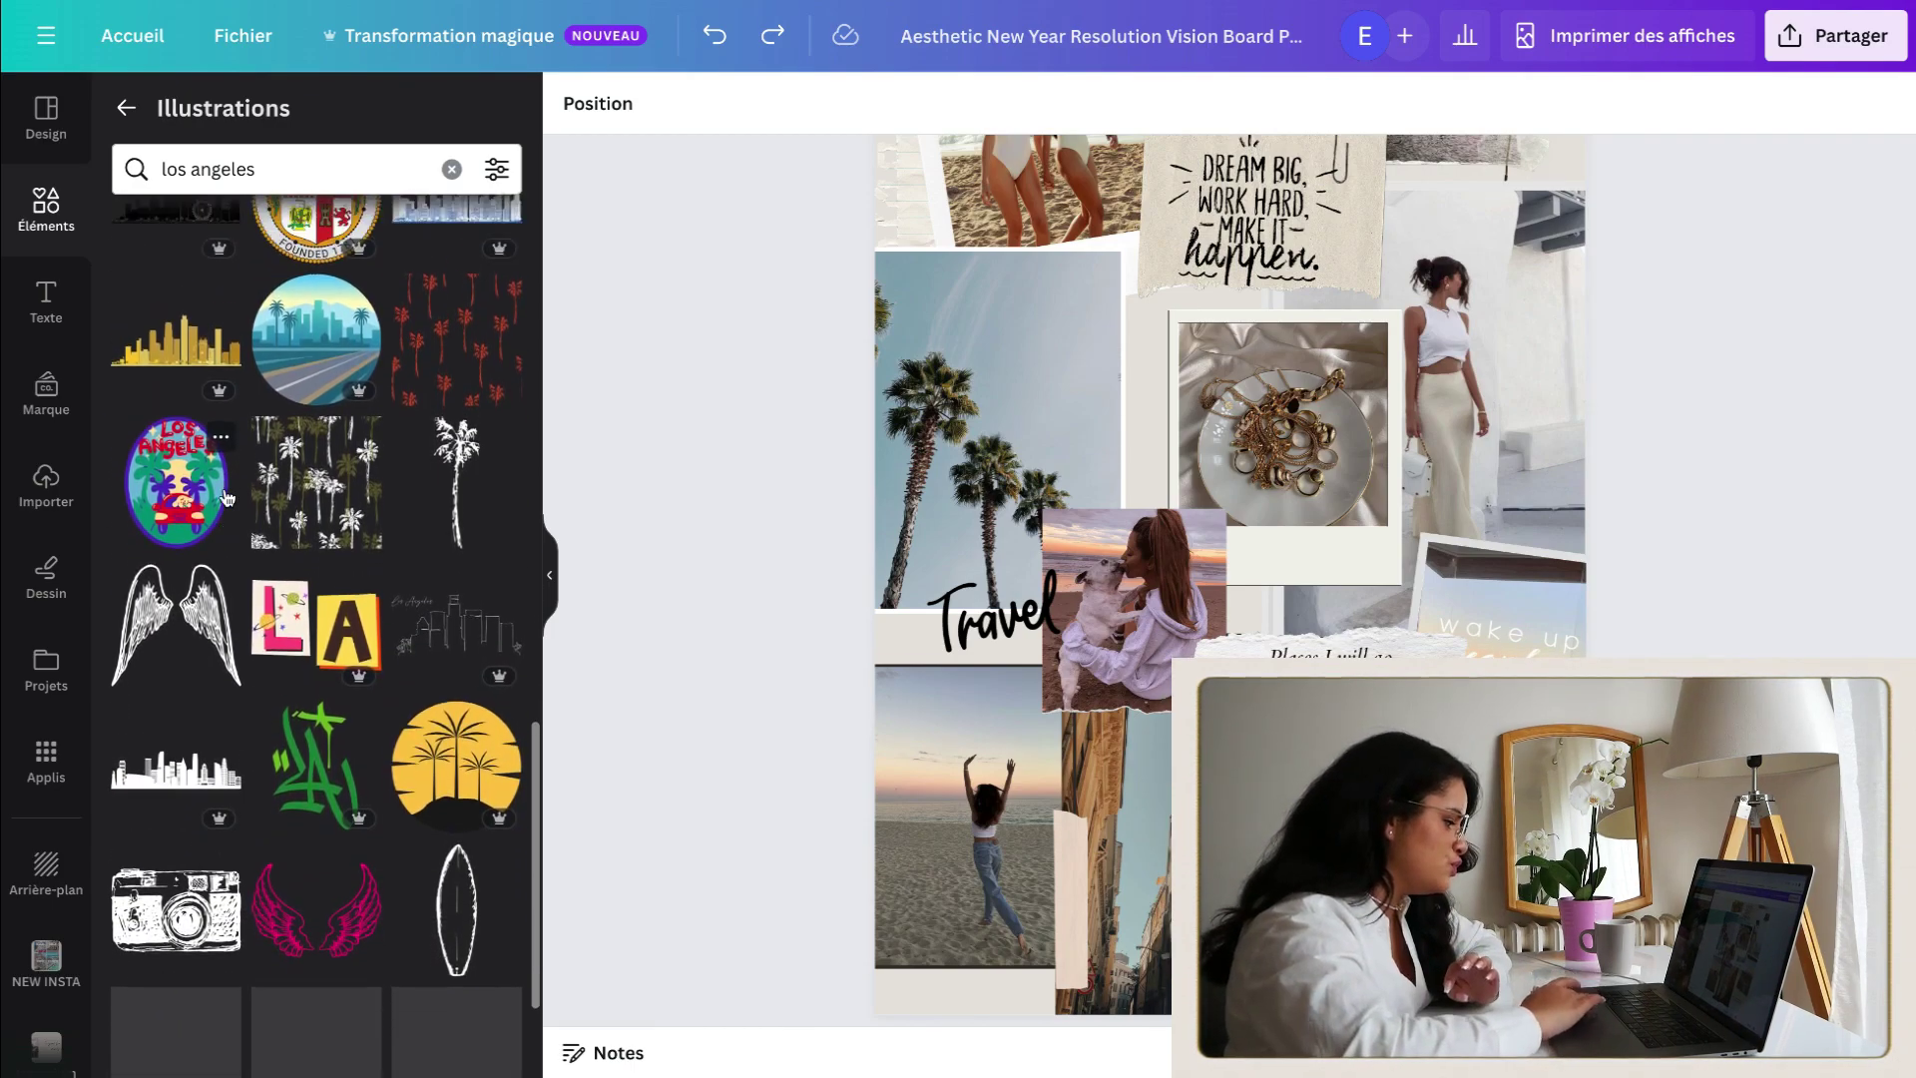
scroll(228, 497, up, 10)
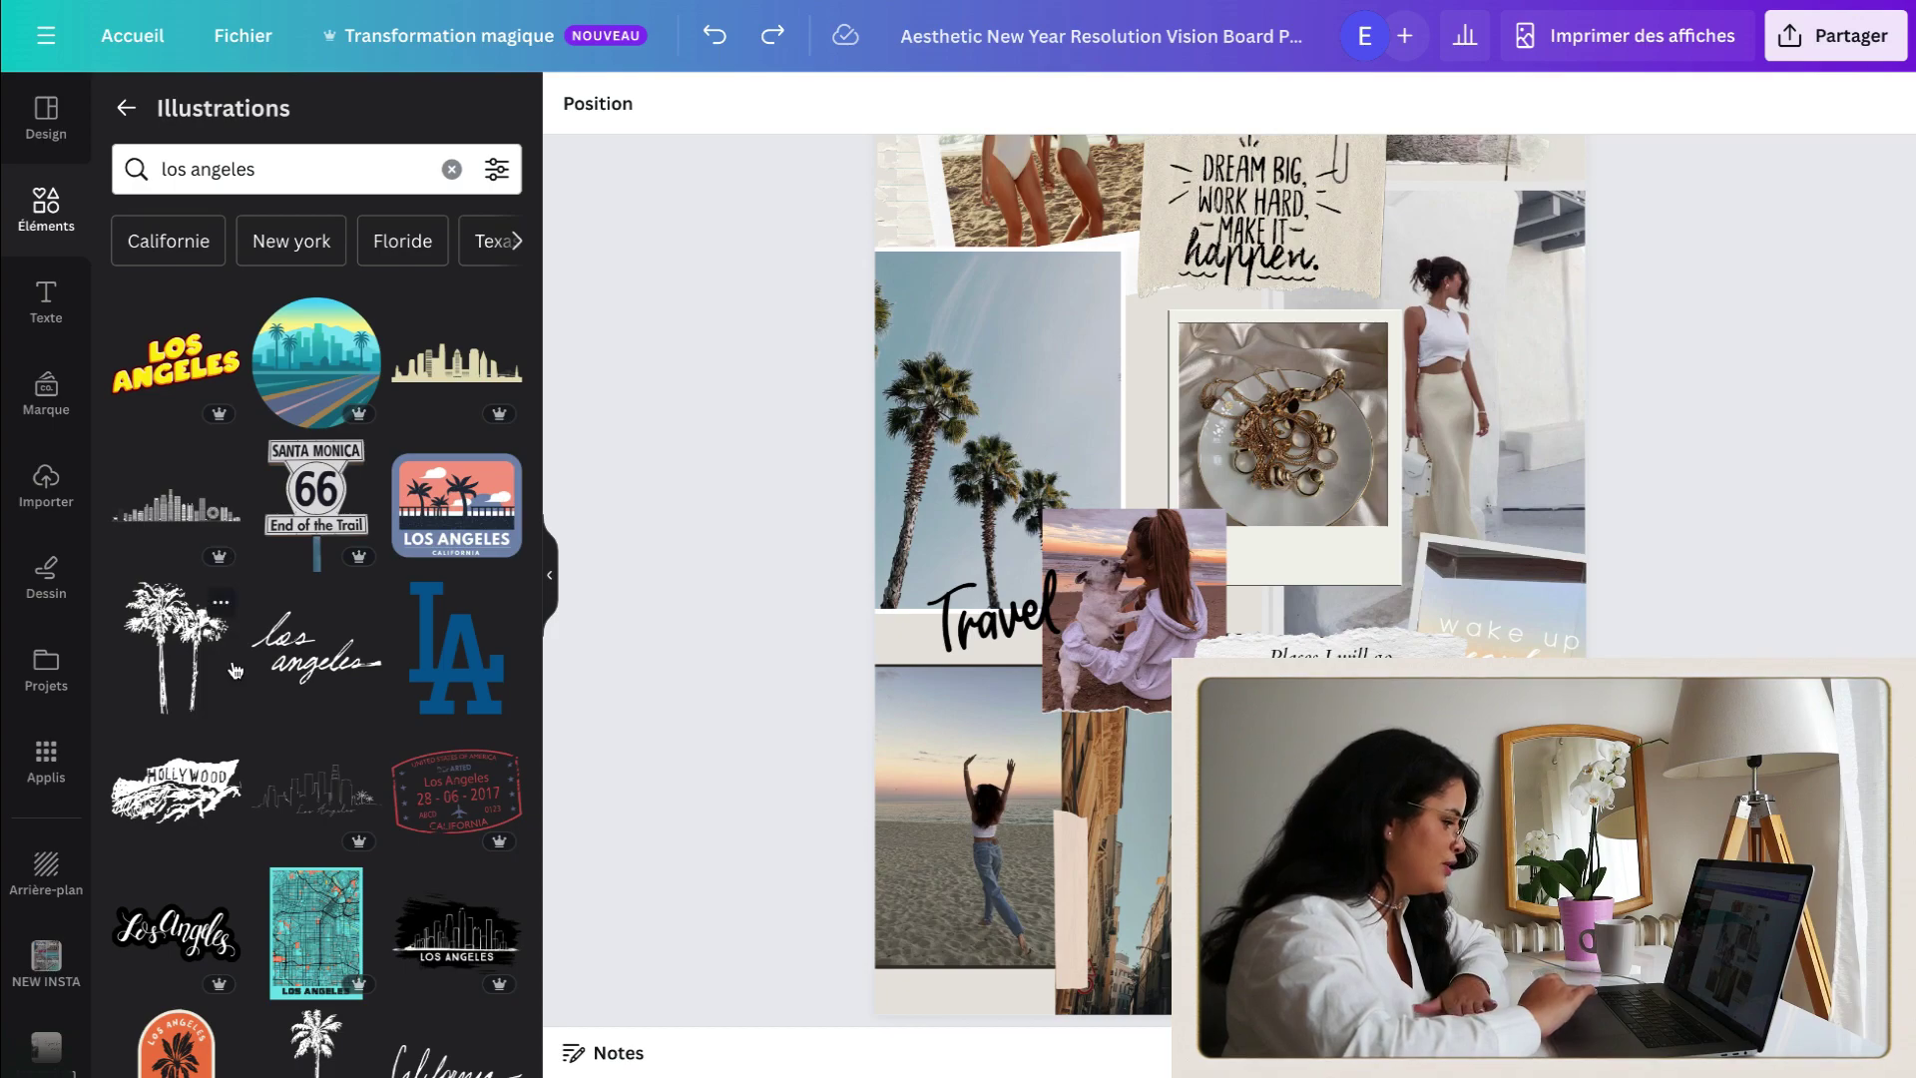
drag(316, 647, 990, 334)
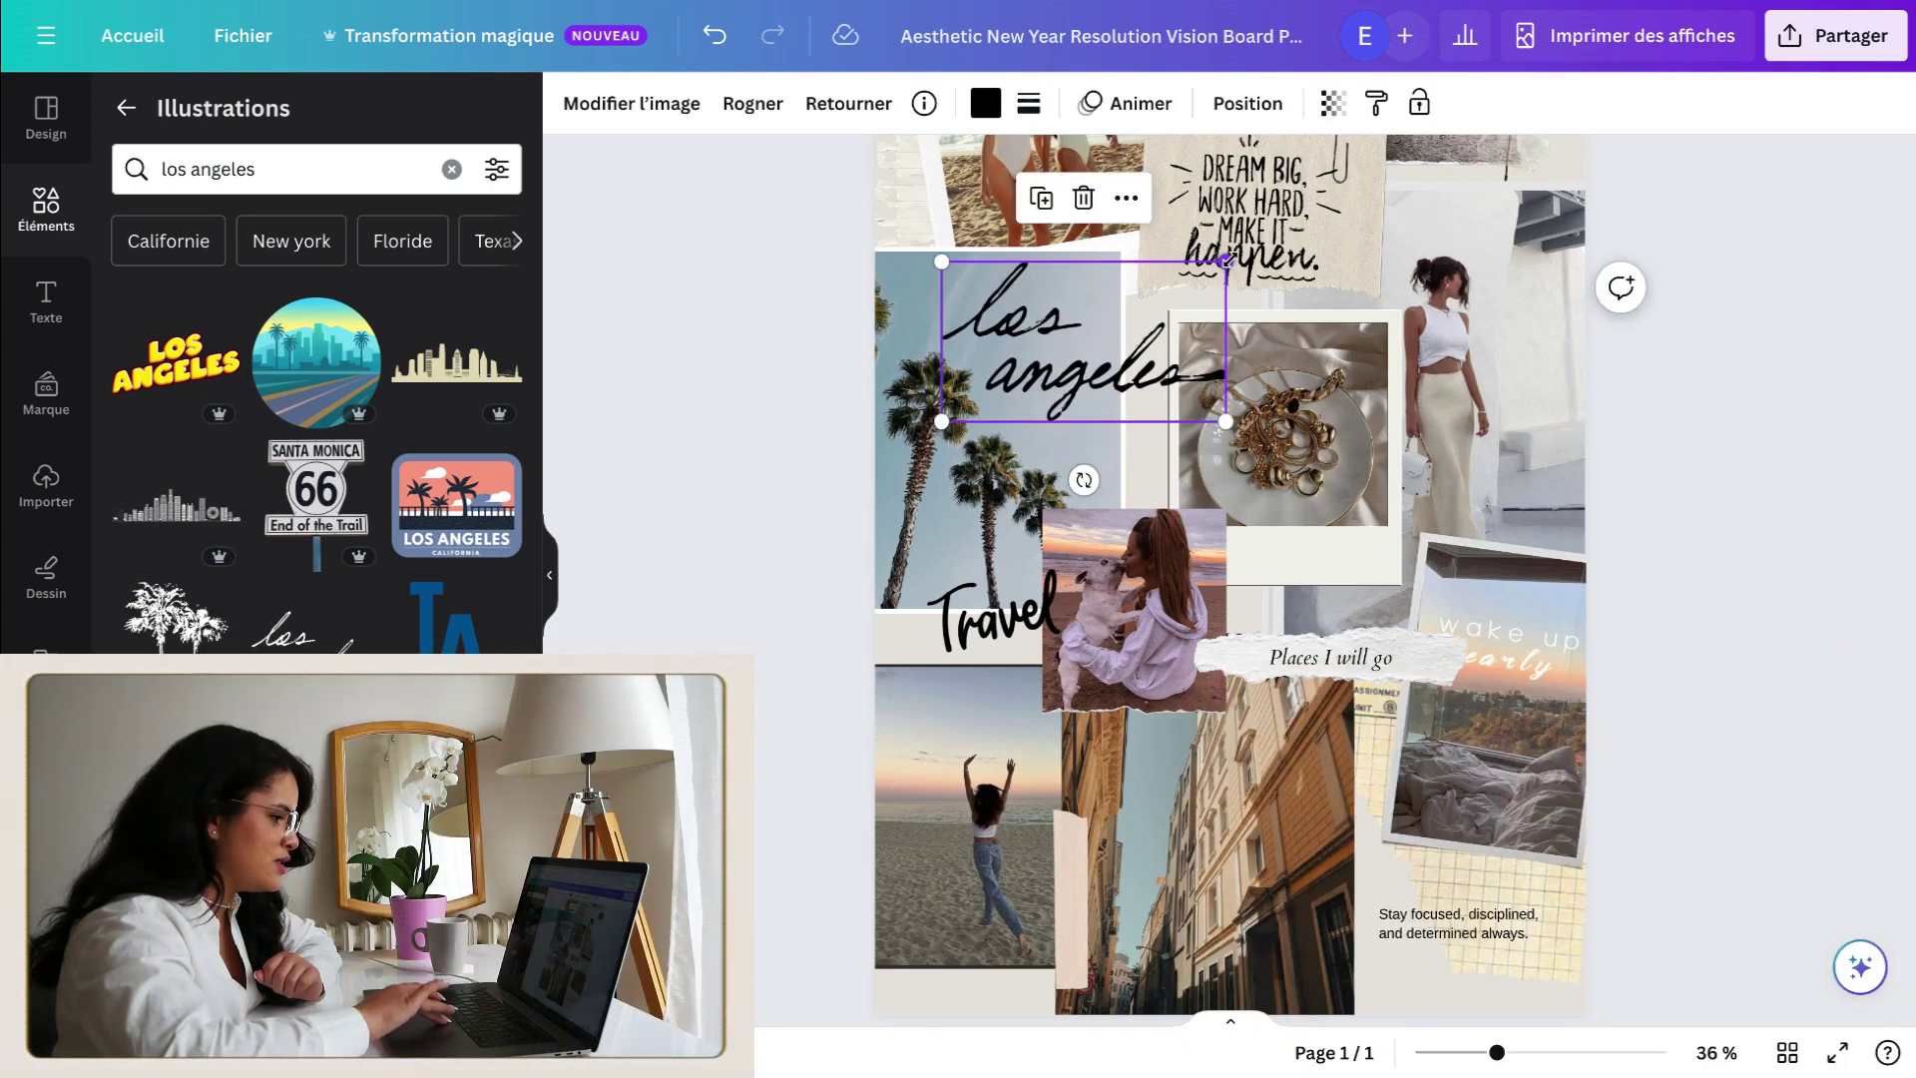
Step: Shrink the "los angeles" lettering into the sky of the palm tree photo and recolor it white
drag(1227, 261, 1088, 339)
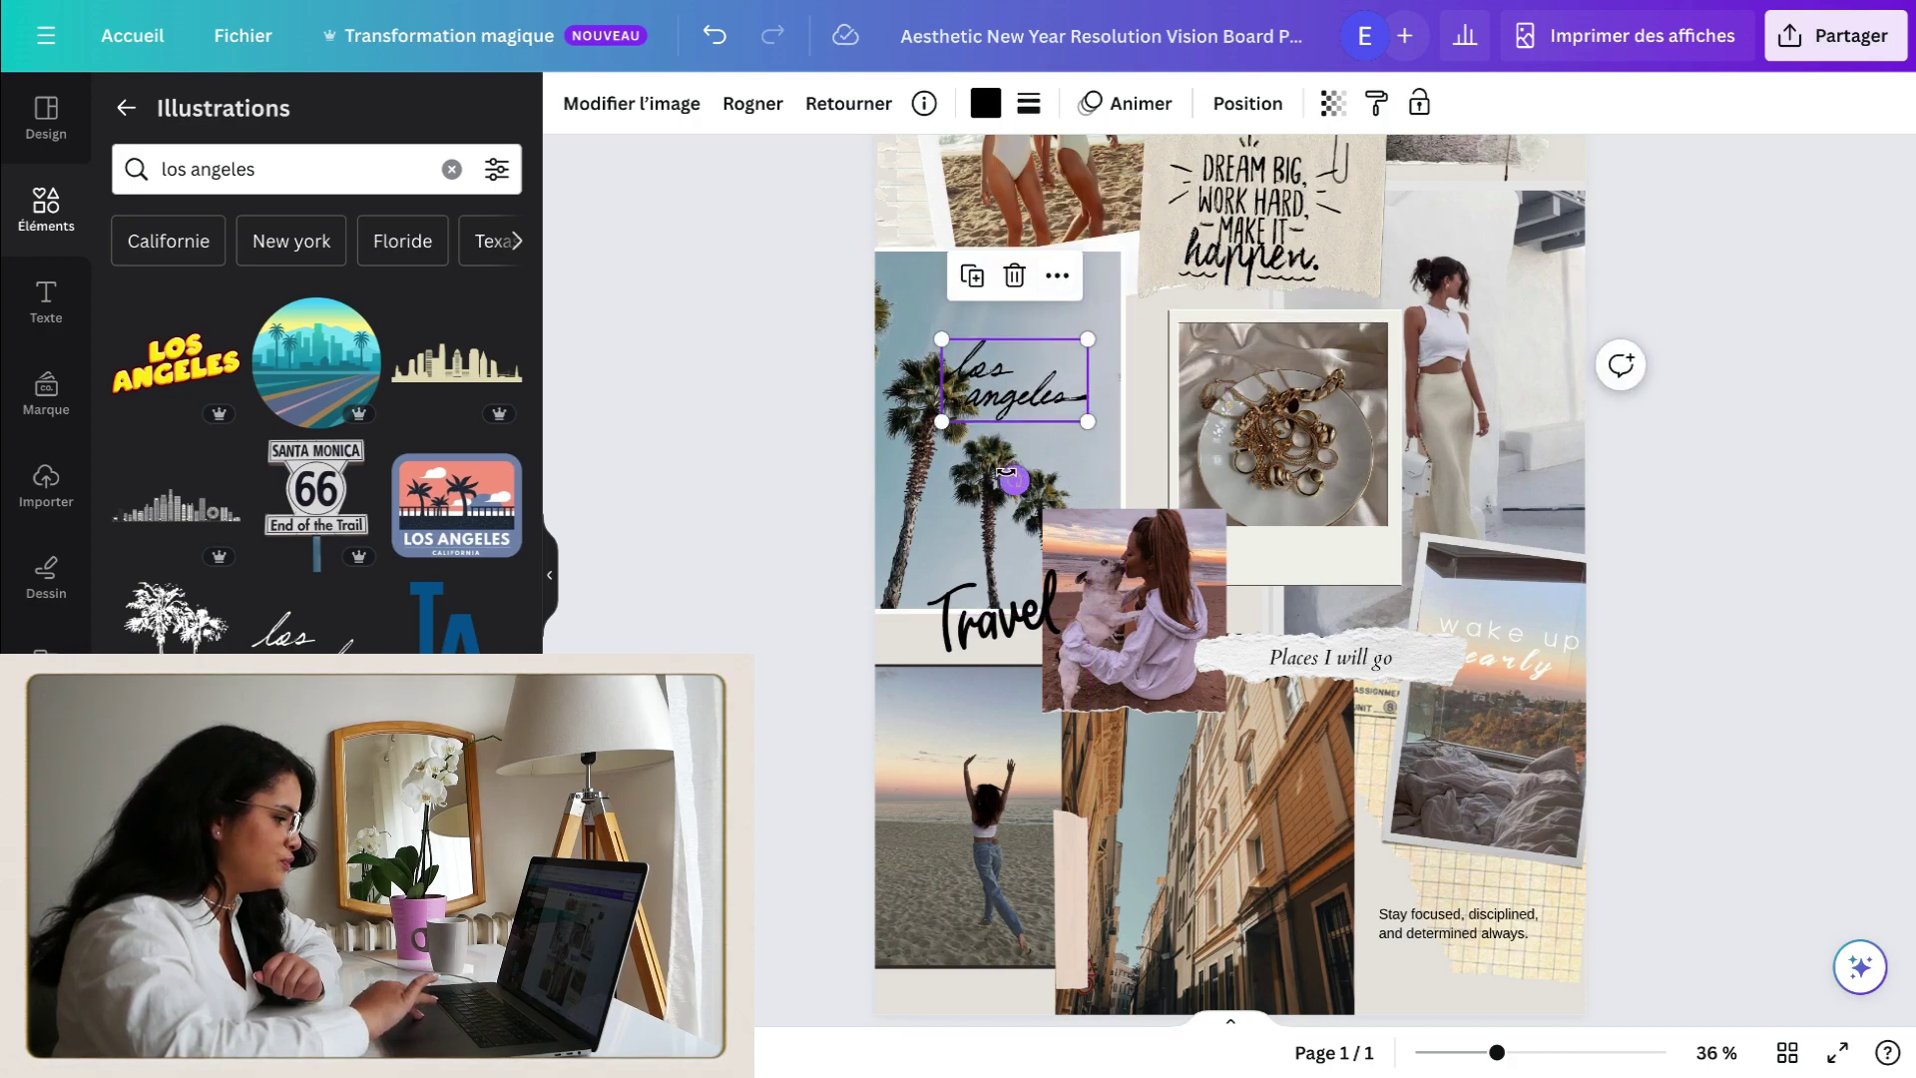
drag(1005, 384, 1035, 322)
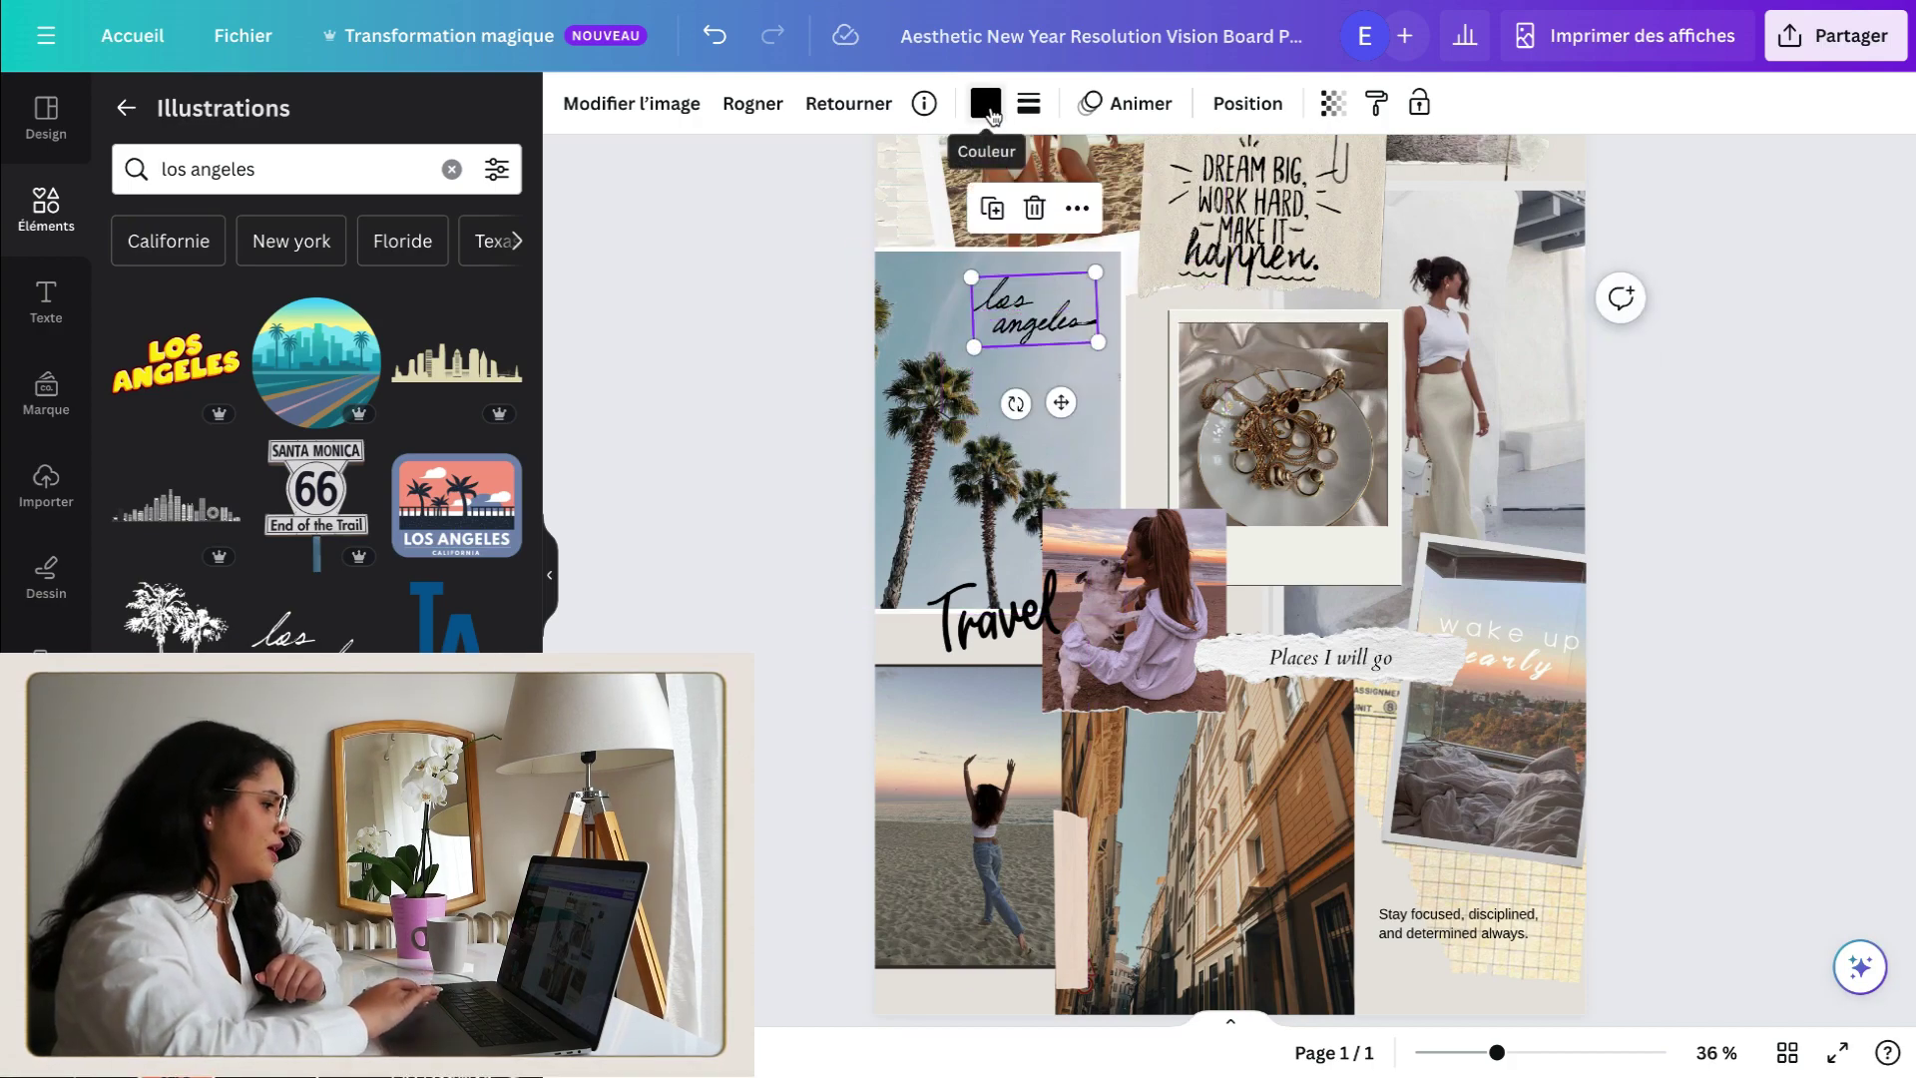
click(986, 104)
click(358, 344)
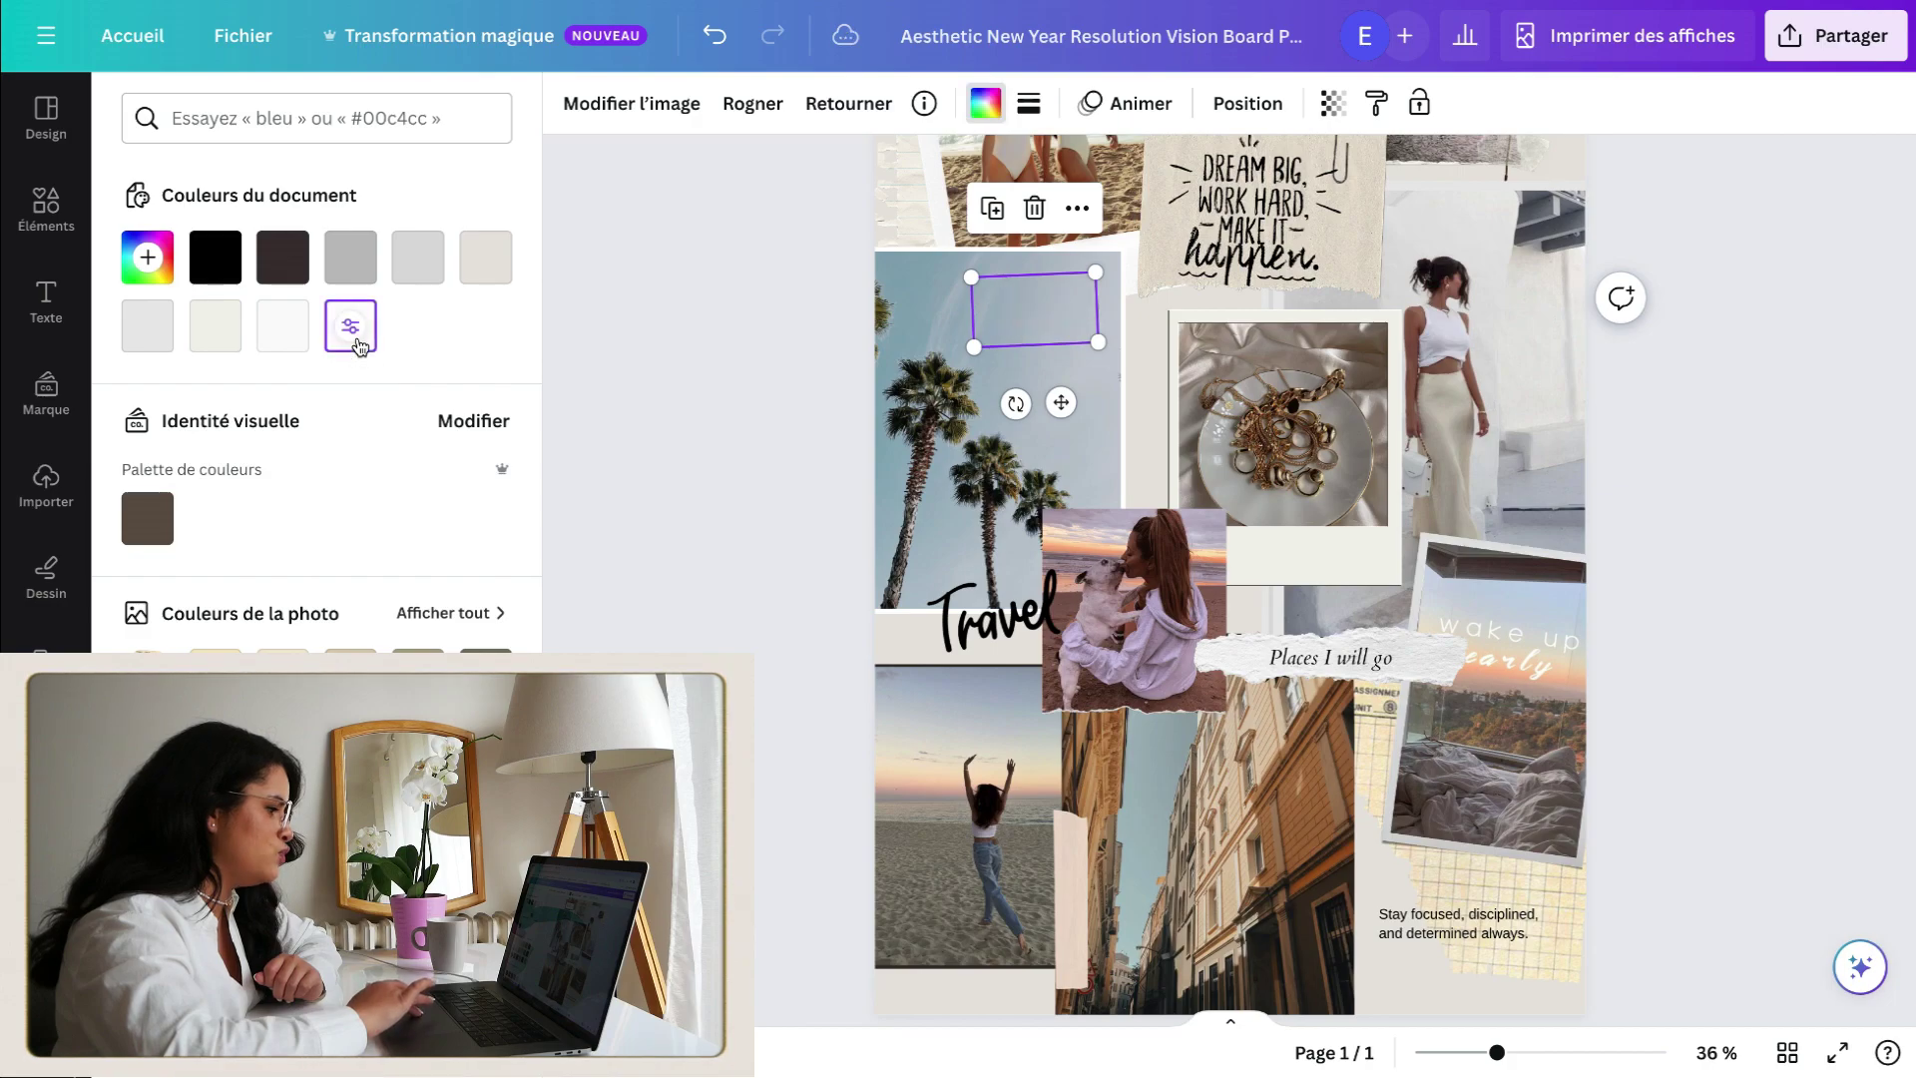
click(158, 283)
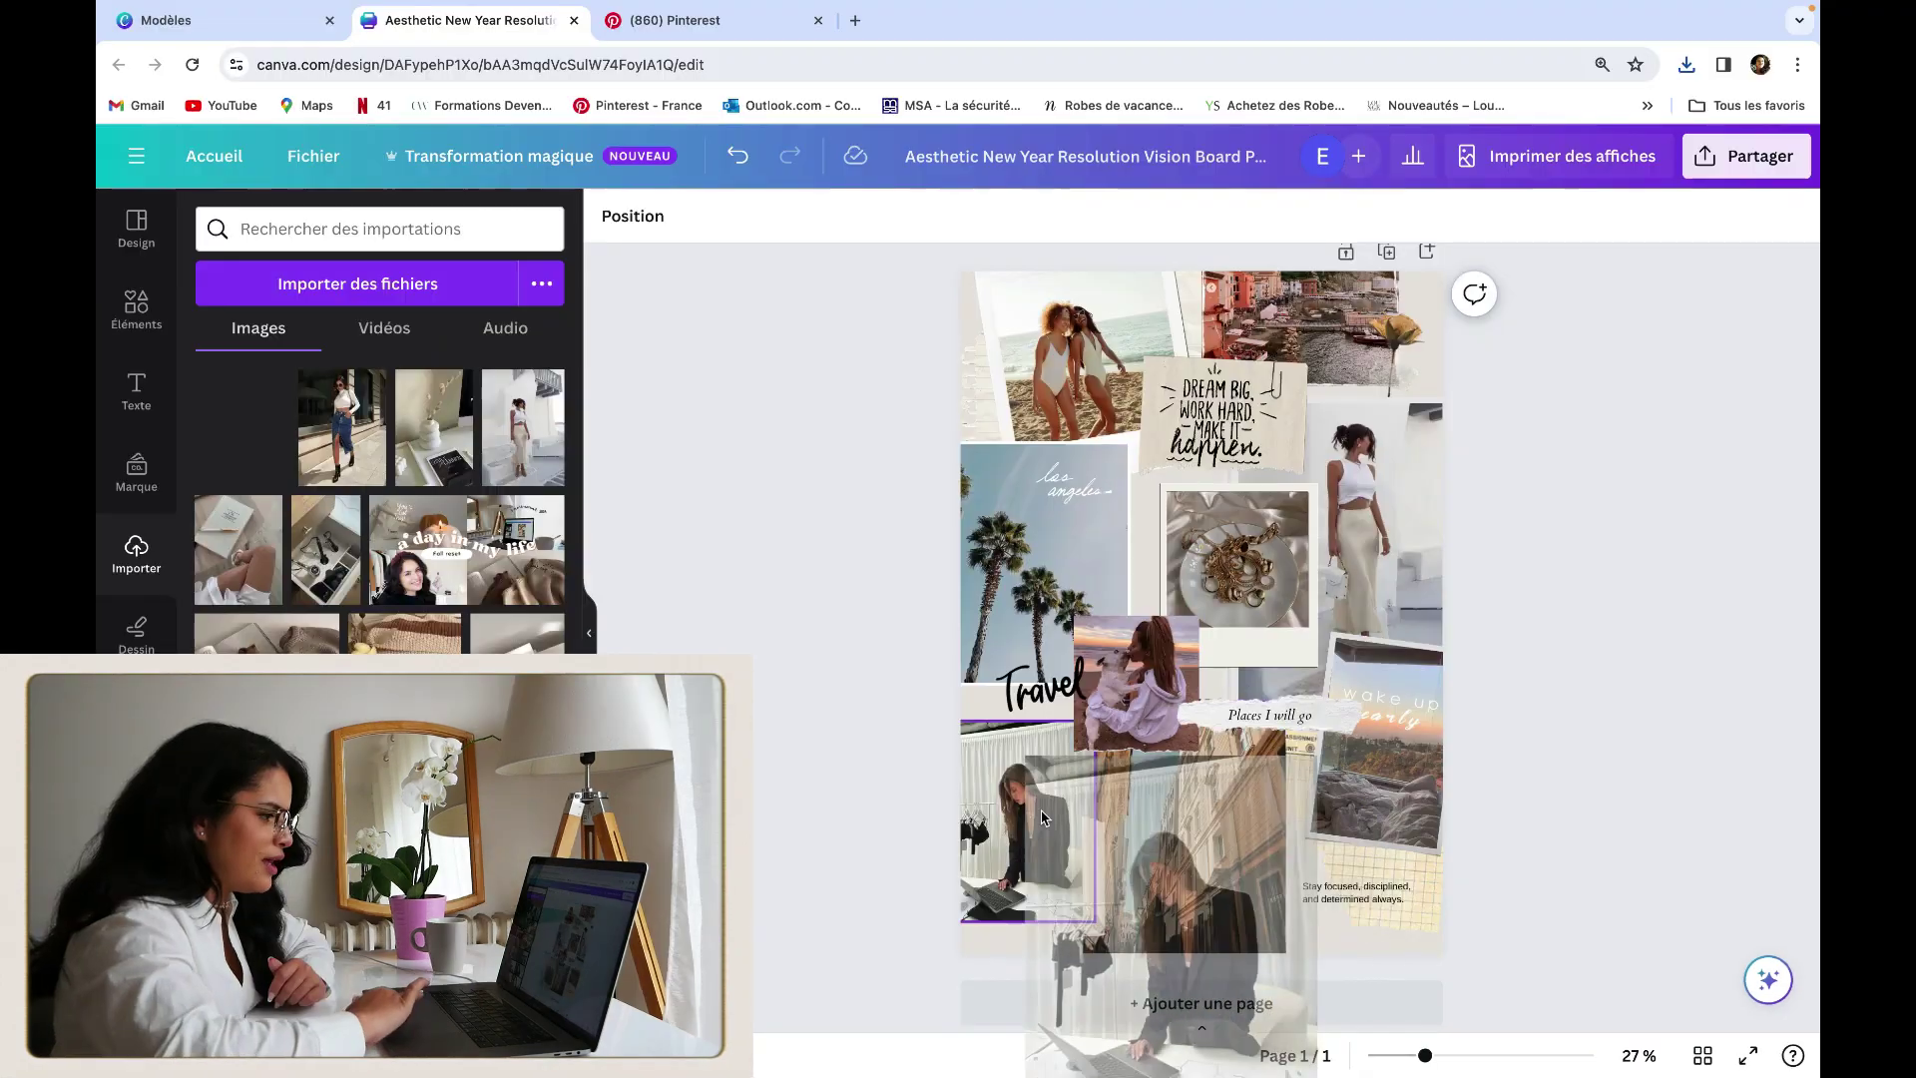
Step: Replace the photo of the two women in swimsuits with the uploaded photo of the woman in a black blazer
drag(240, 429, 1115, 390)
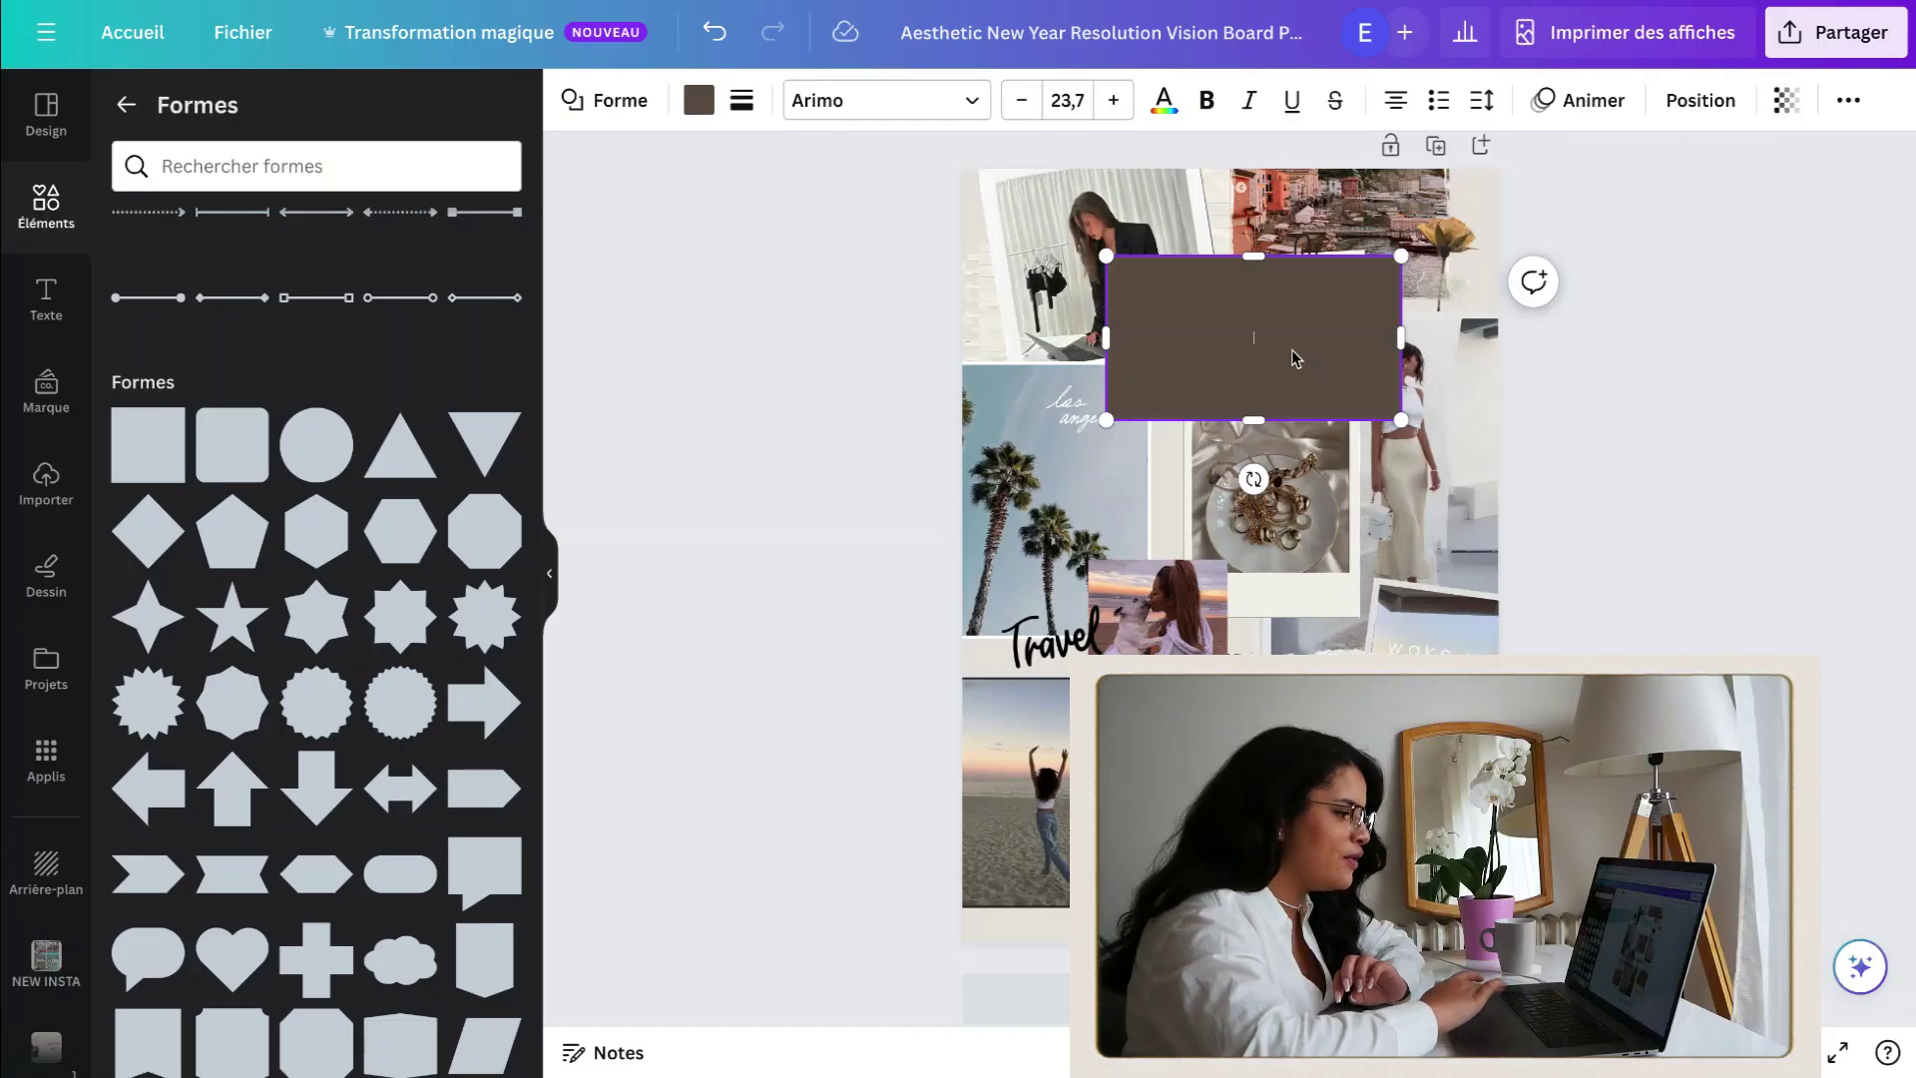
Step: Tilt the brown rectangle to about -2.1° and position it over the "READY to build my empire" card
drag(1291, 349, 931, 575)
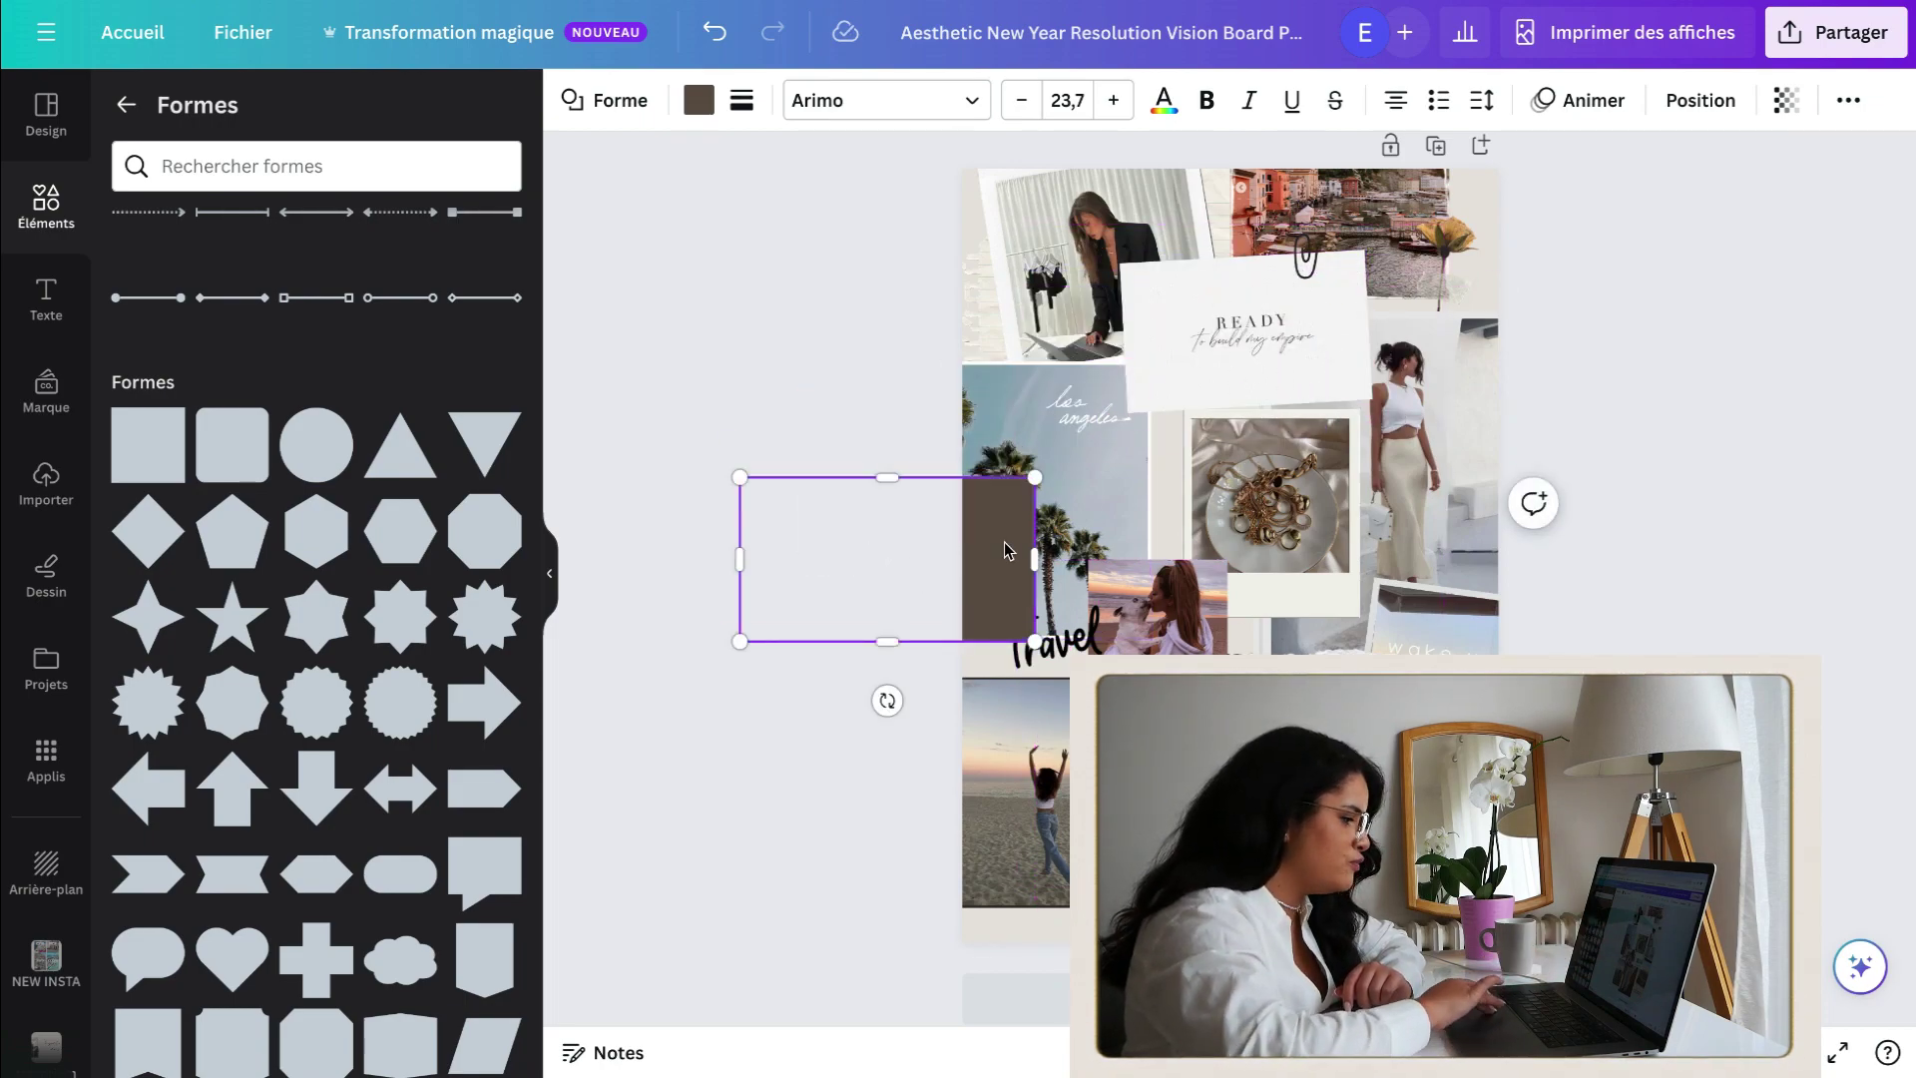
drag(1008, 546, 1352, 398)
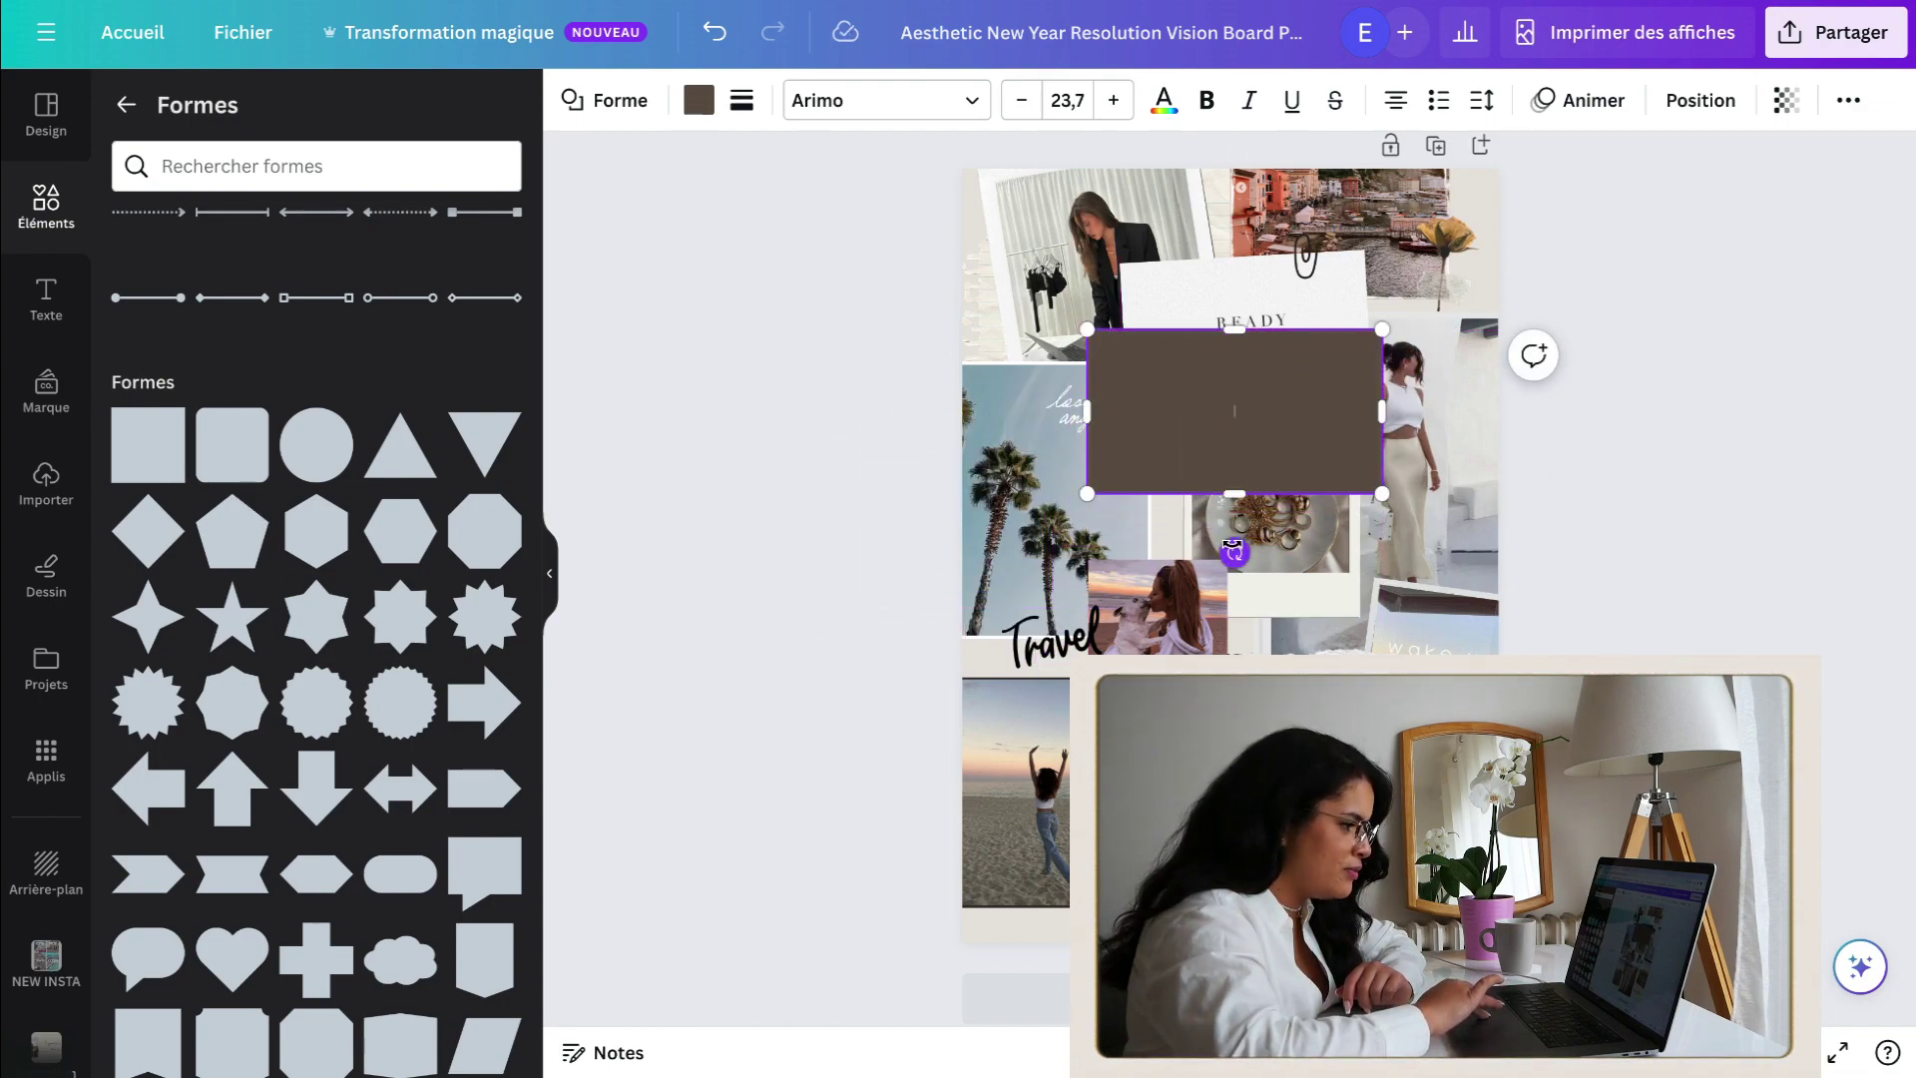
drag(1233, 551, 1239, 552)
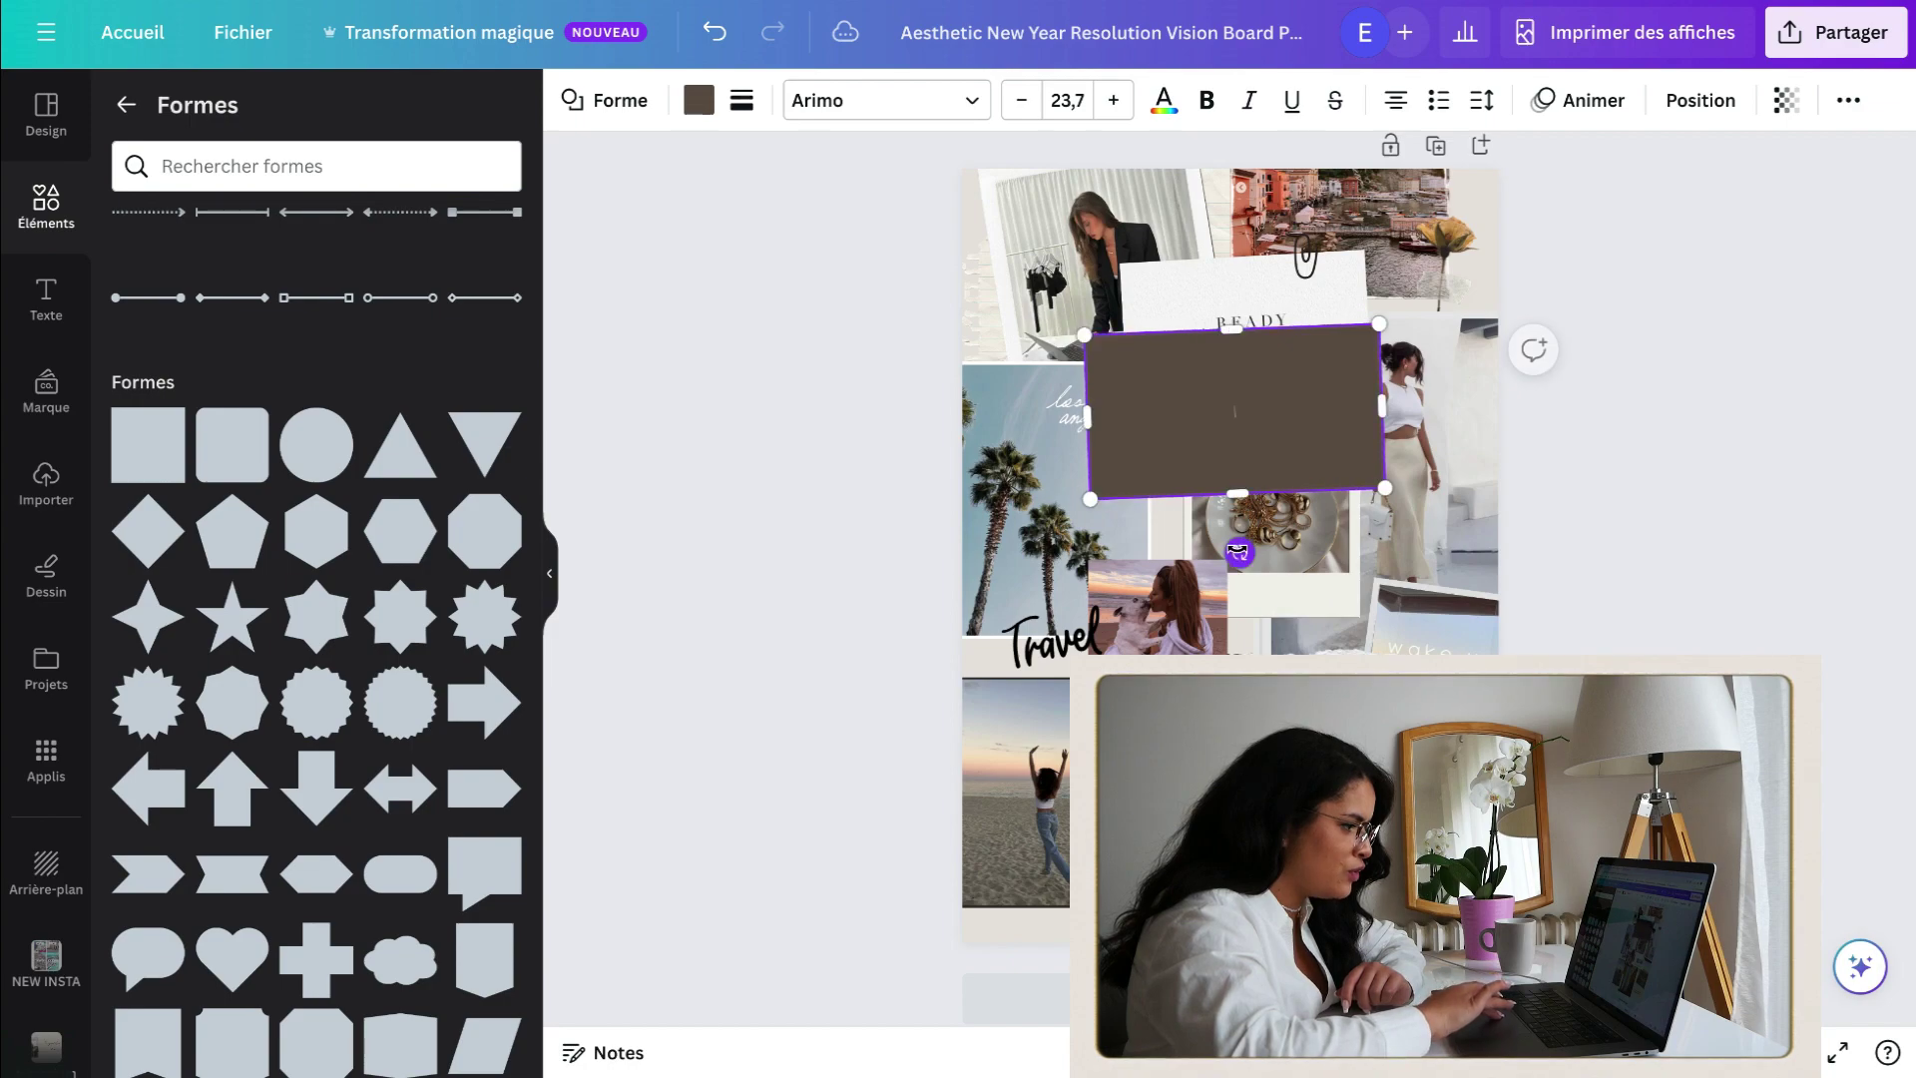
drag(1322, 432, 1331, 351)
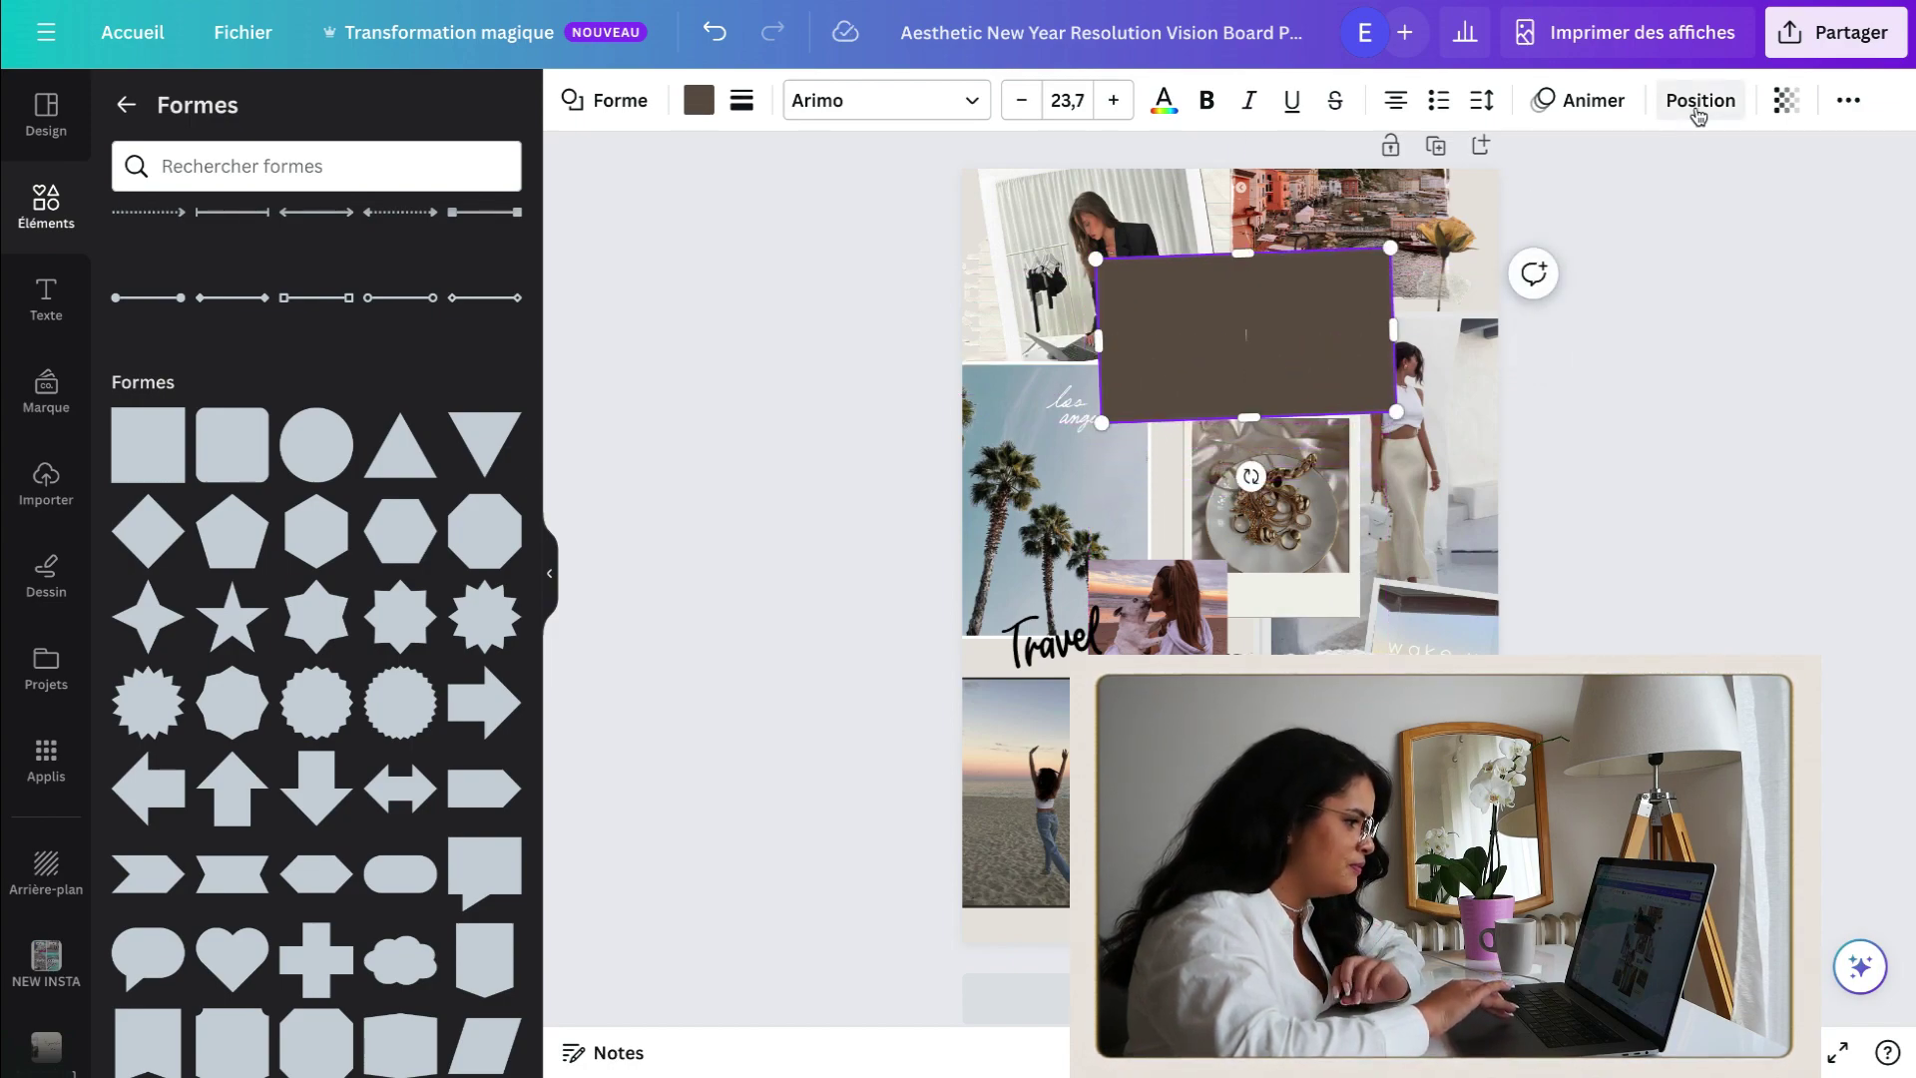
Step: Send the brown rectangle backward so it sits behind the "READY to build my empire" card
click(1700, 101)
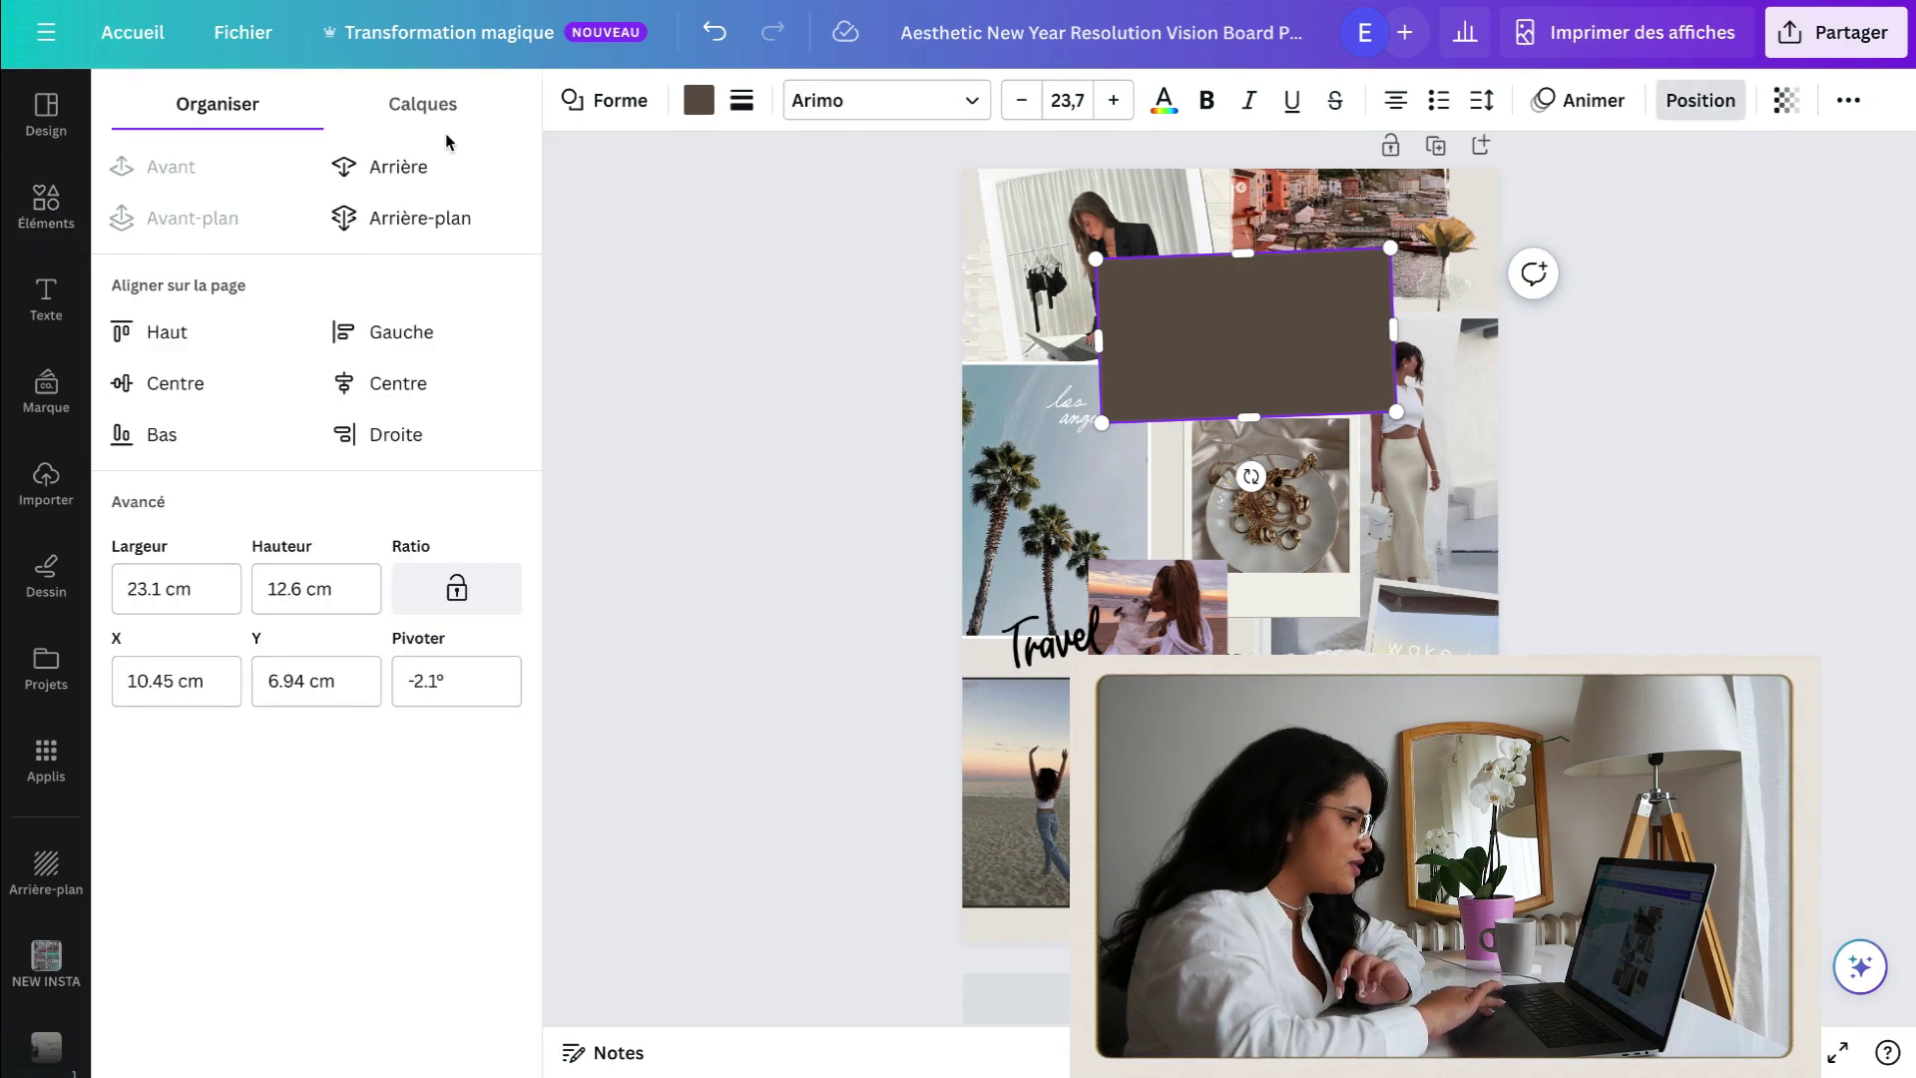
click(407, 167)
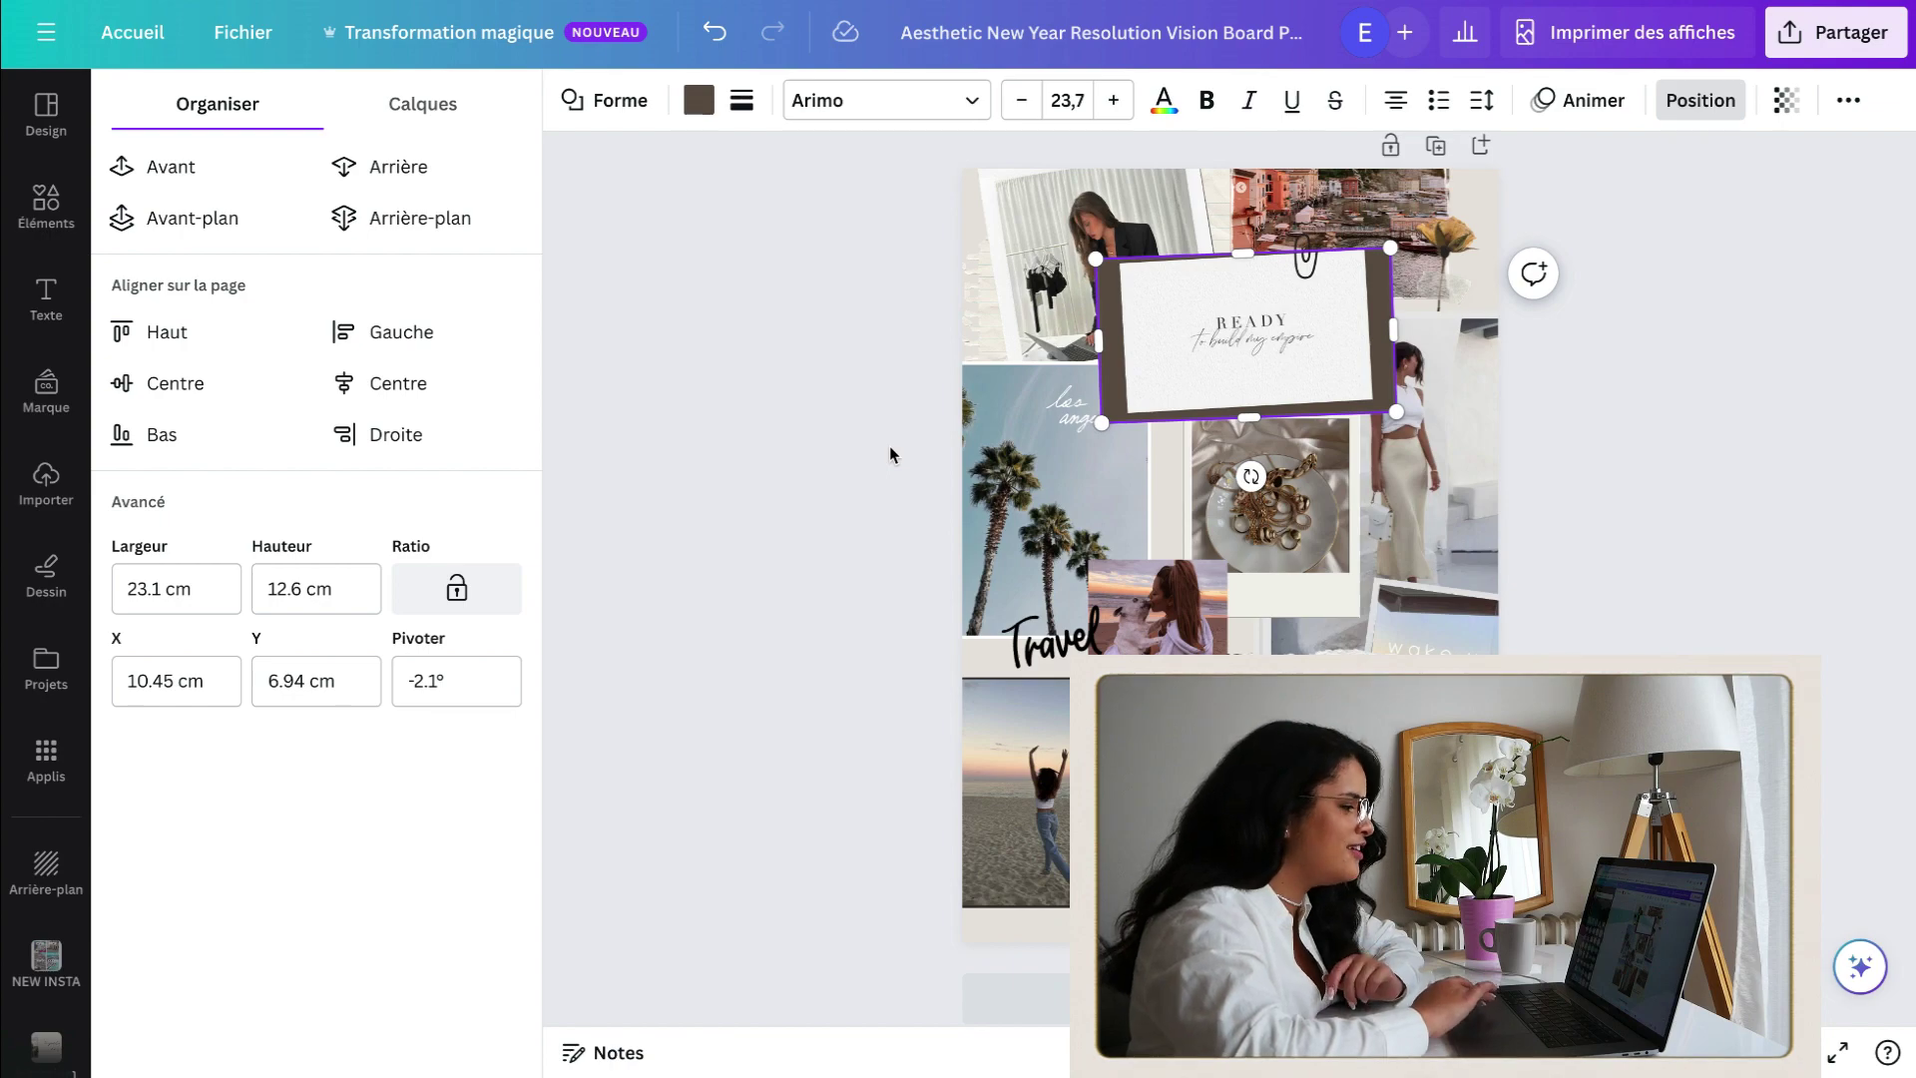
key(Escape)
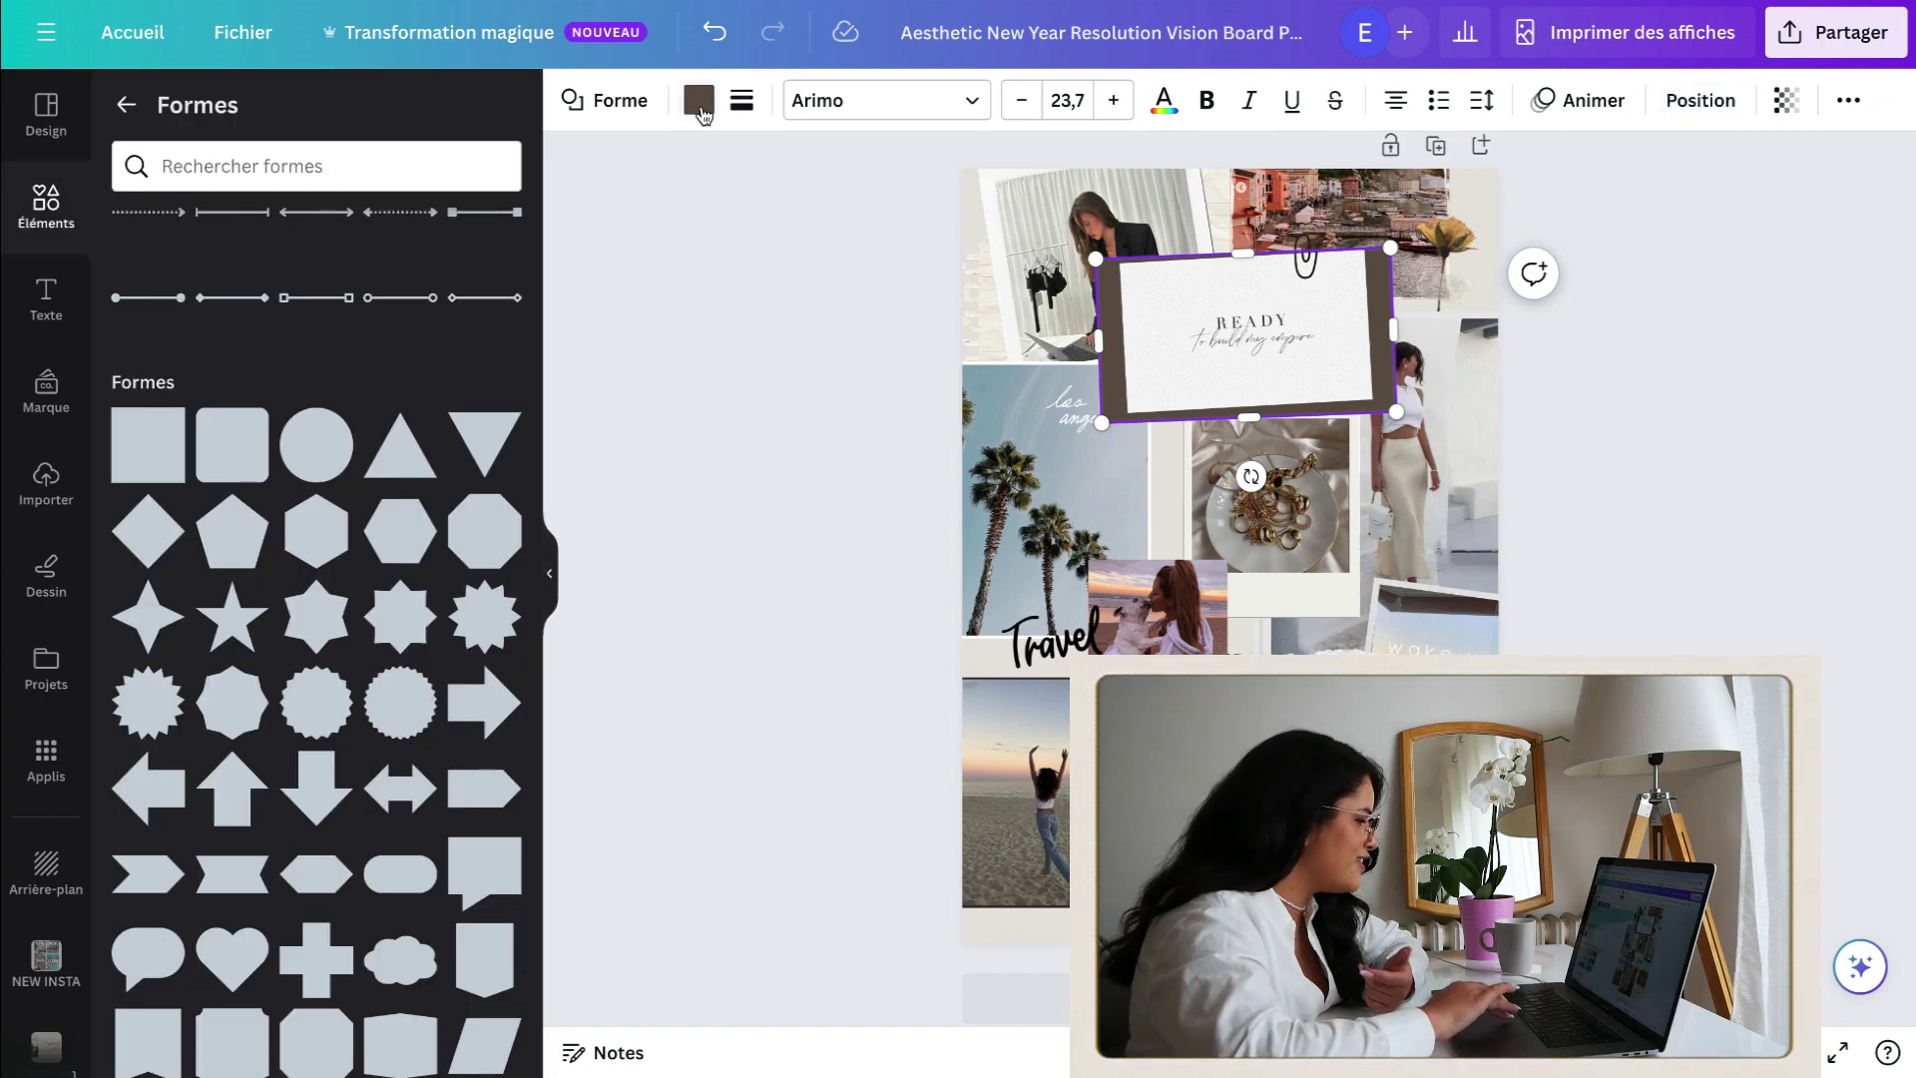
Step: Recolor the rectangle behind the card with the light tan from the street photo's color palette
click(699, 106)
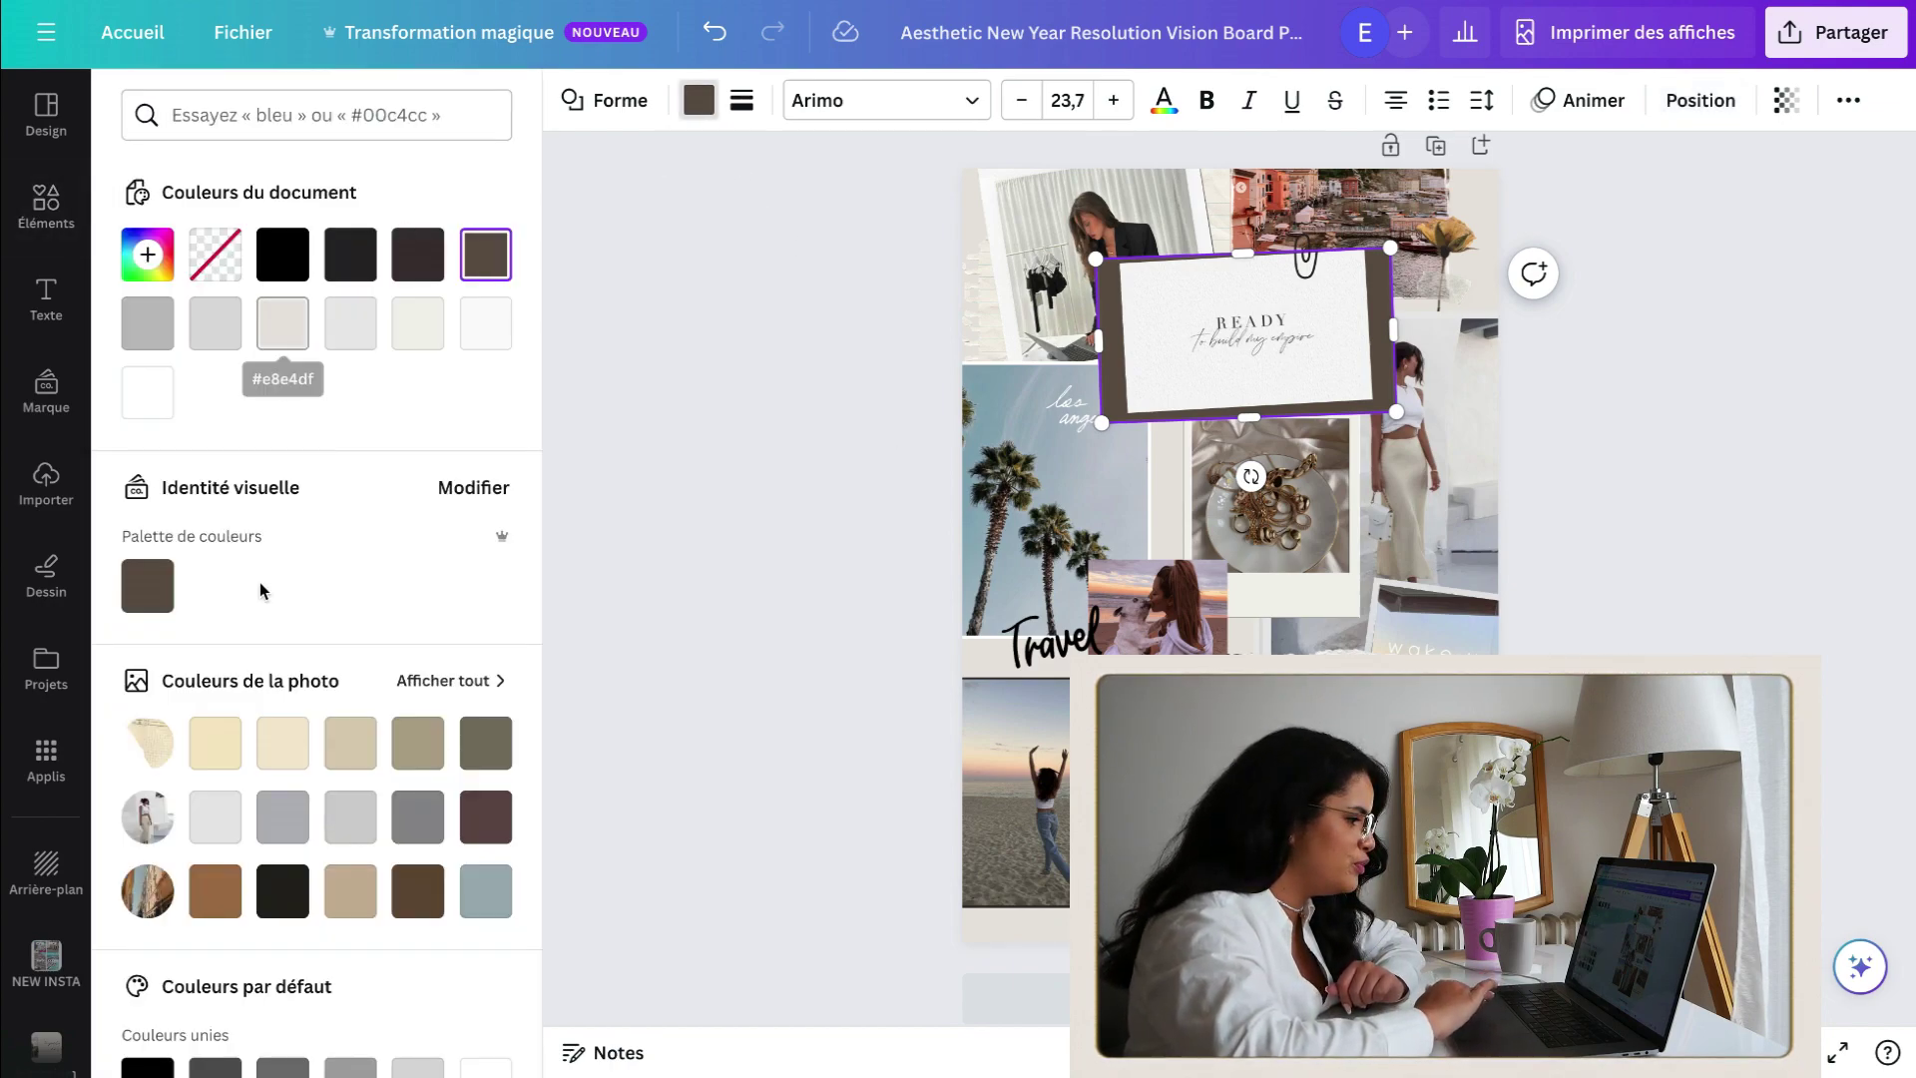
click(282, 744)
click(340, 886)
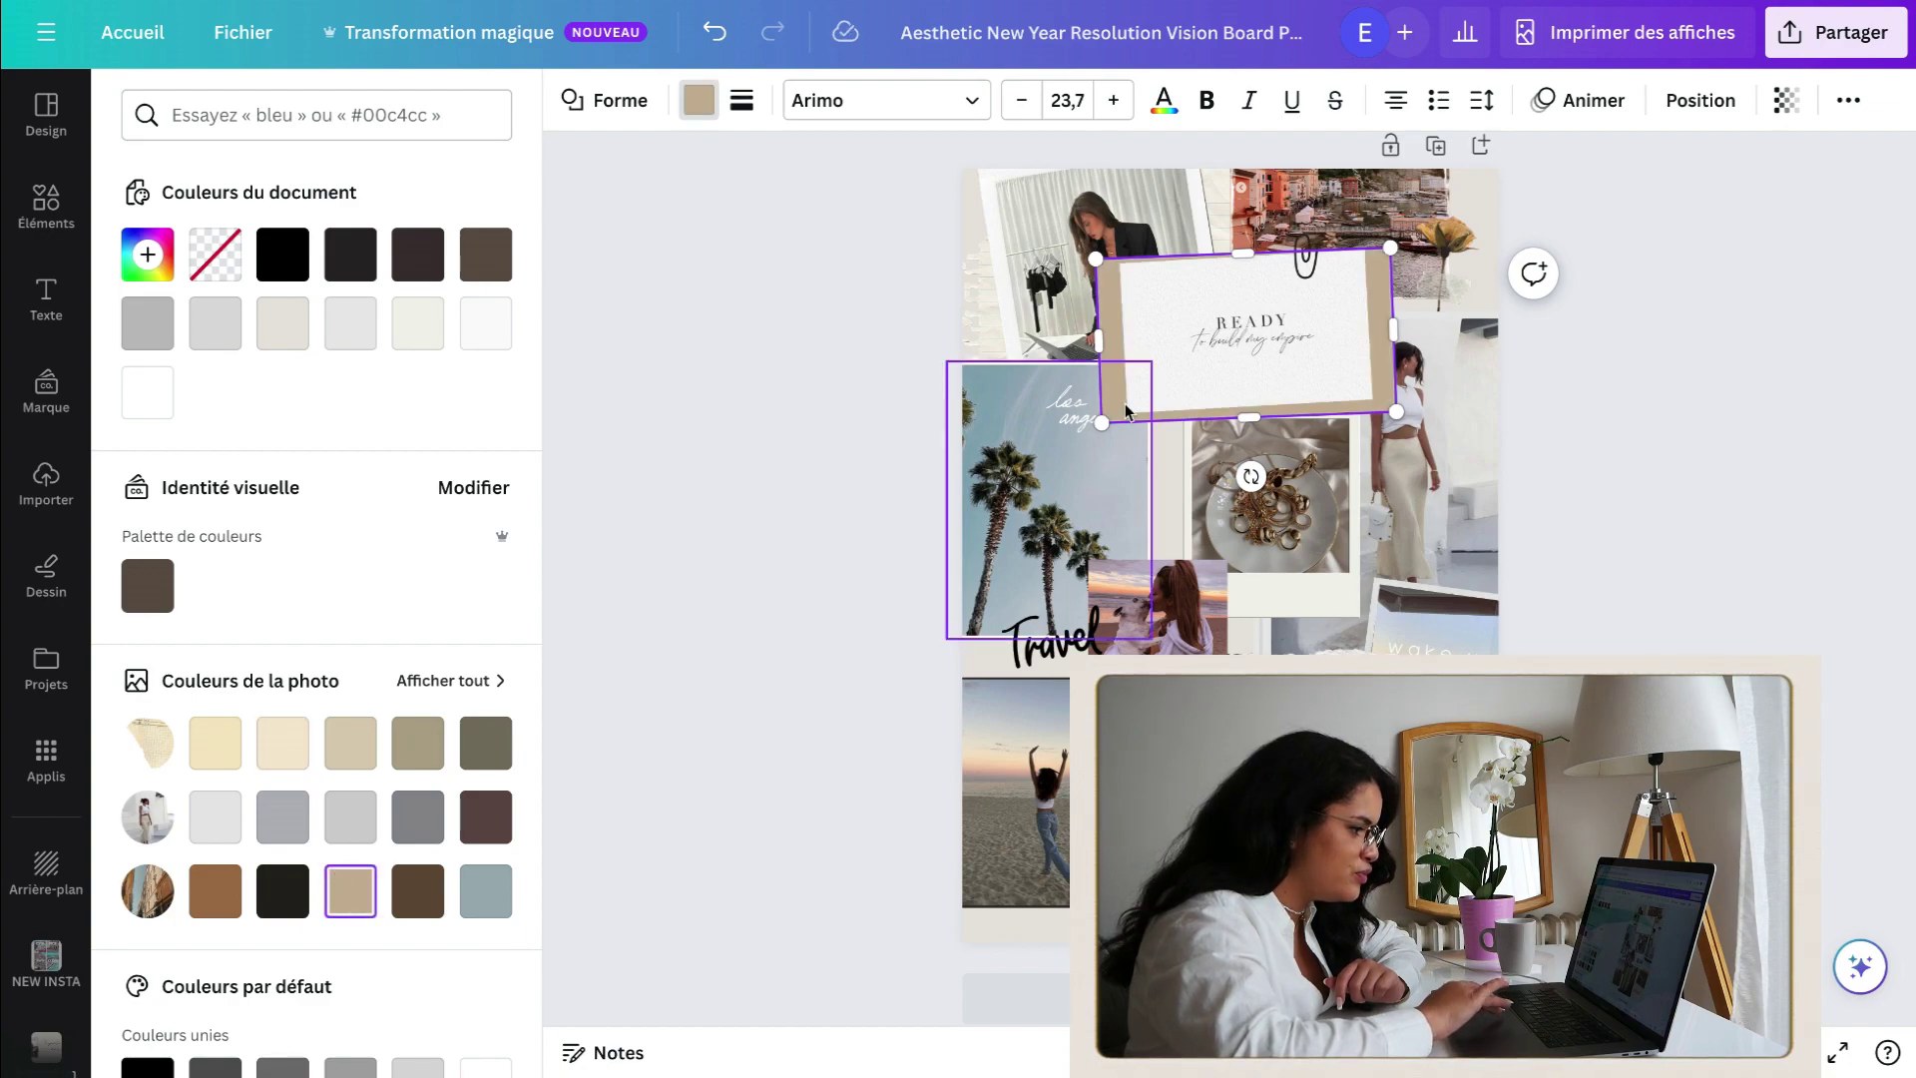
Step: Tilt the tan rectangle to match the "READY to build my empire" card and narrow its sides into a thin border
drag(1251, 476, 1259, 485)
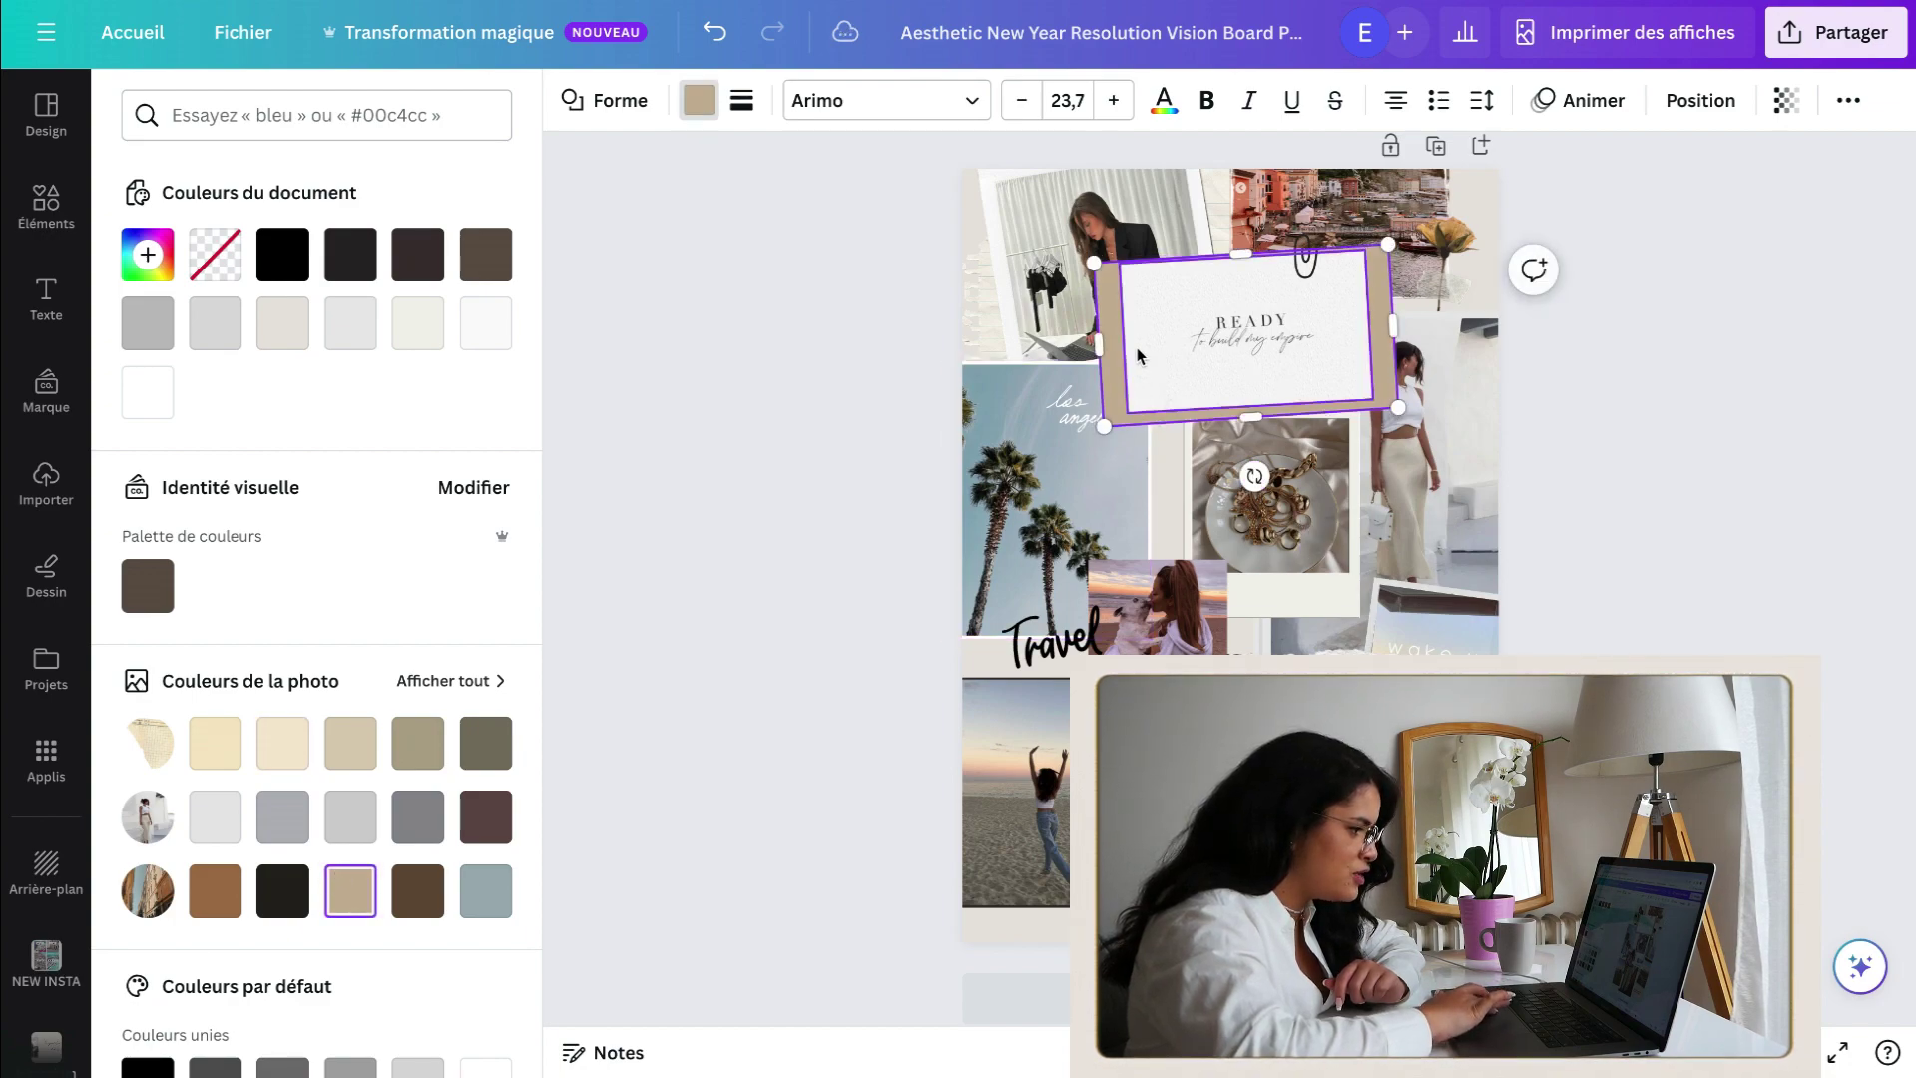
drag(1104, 343, 1110, 343)
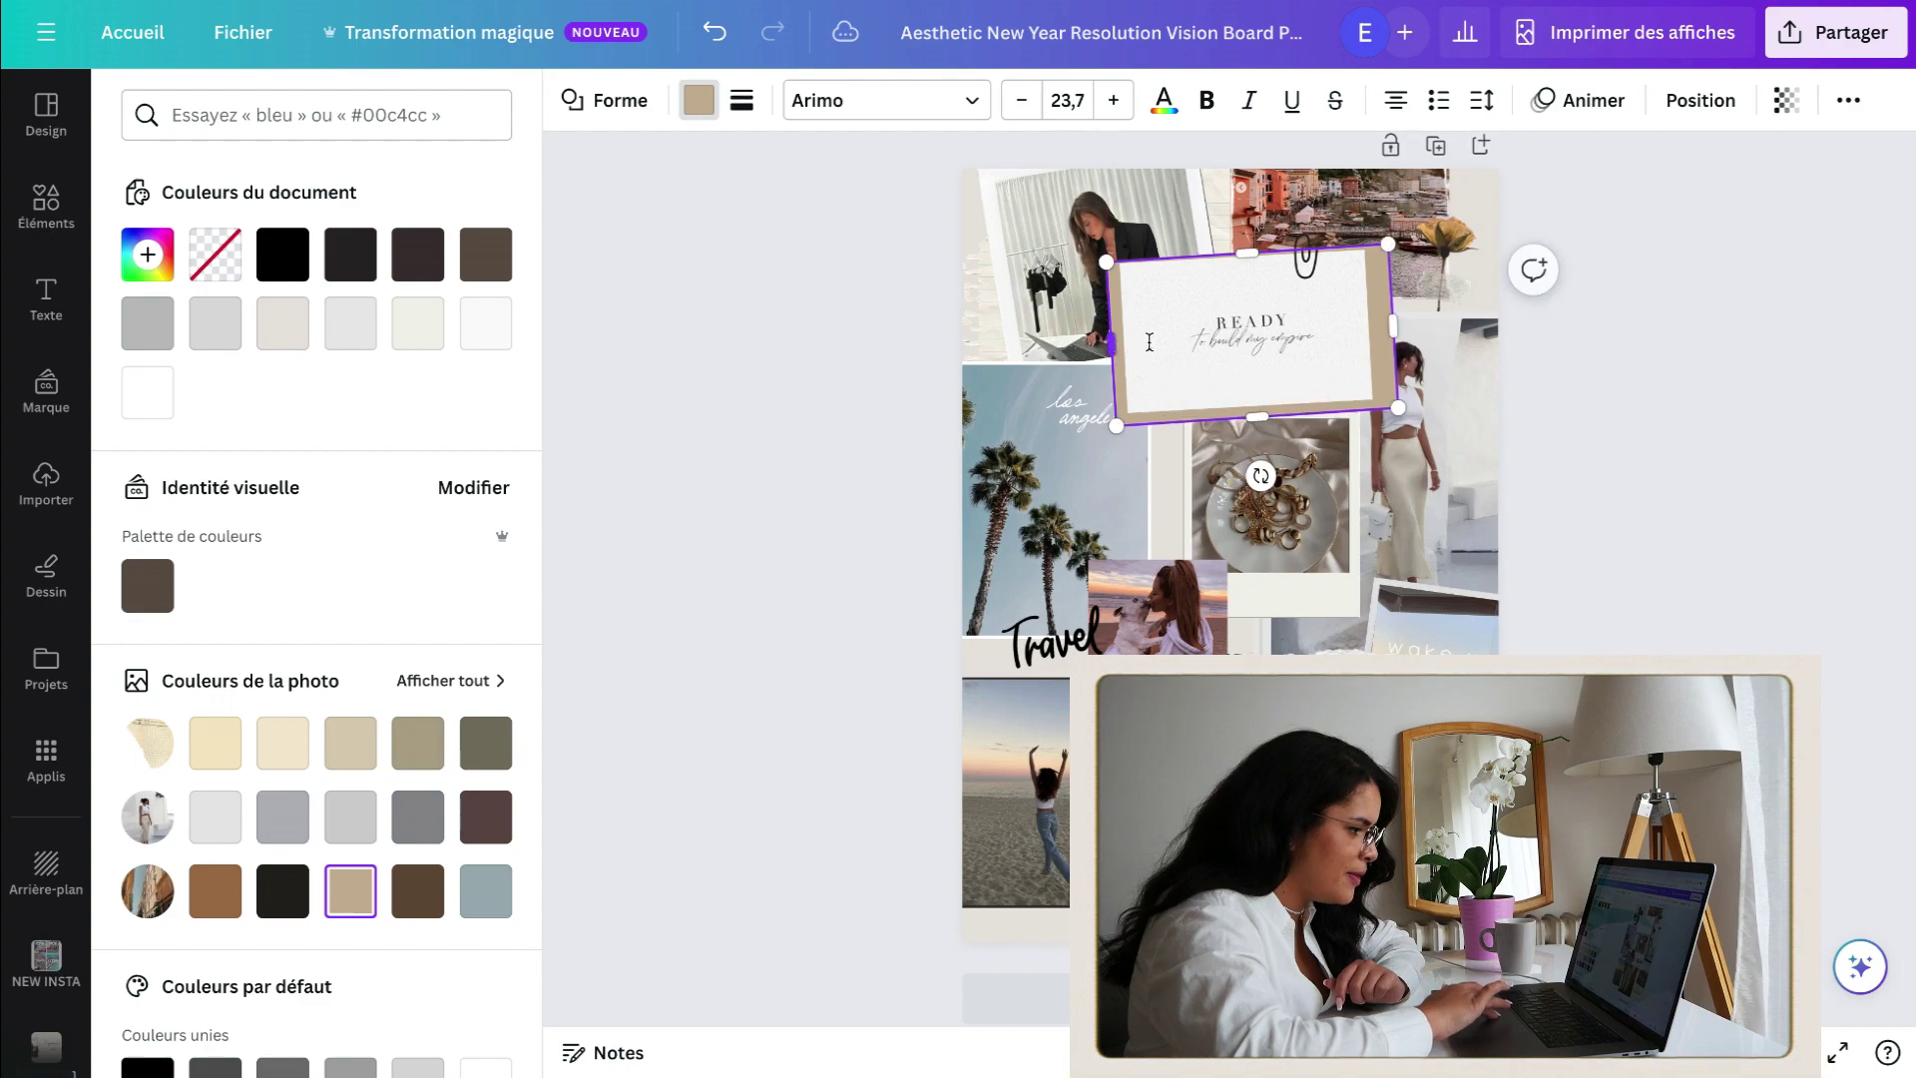
click(1297, 340)
ctrl+scroll(1288, 394, up, 5)
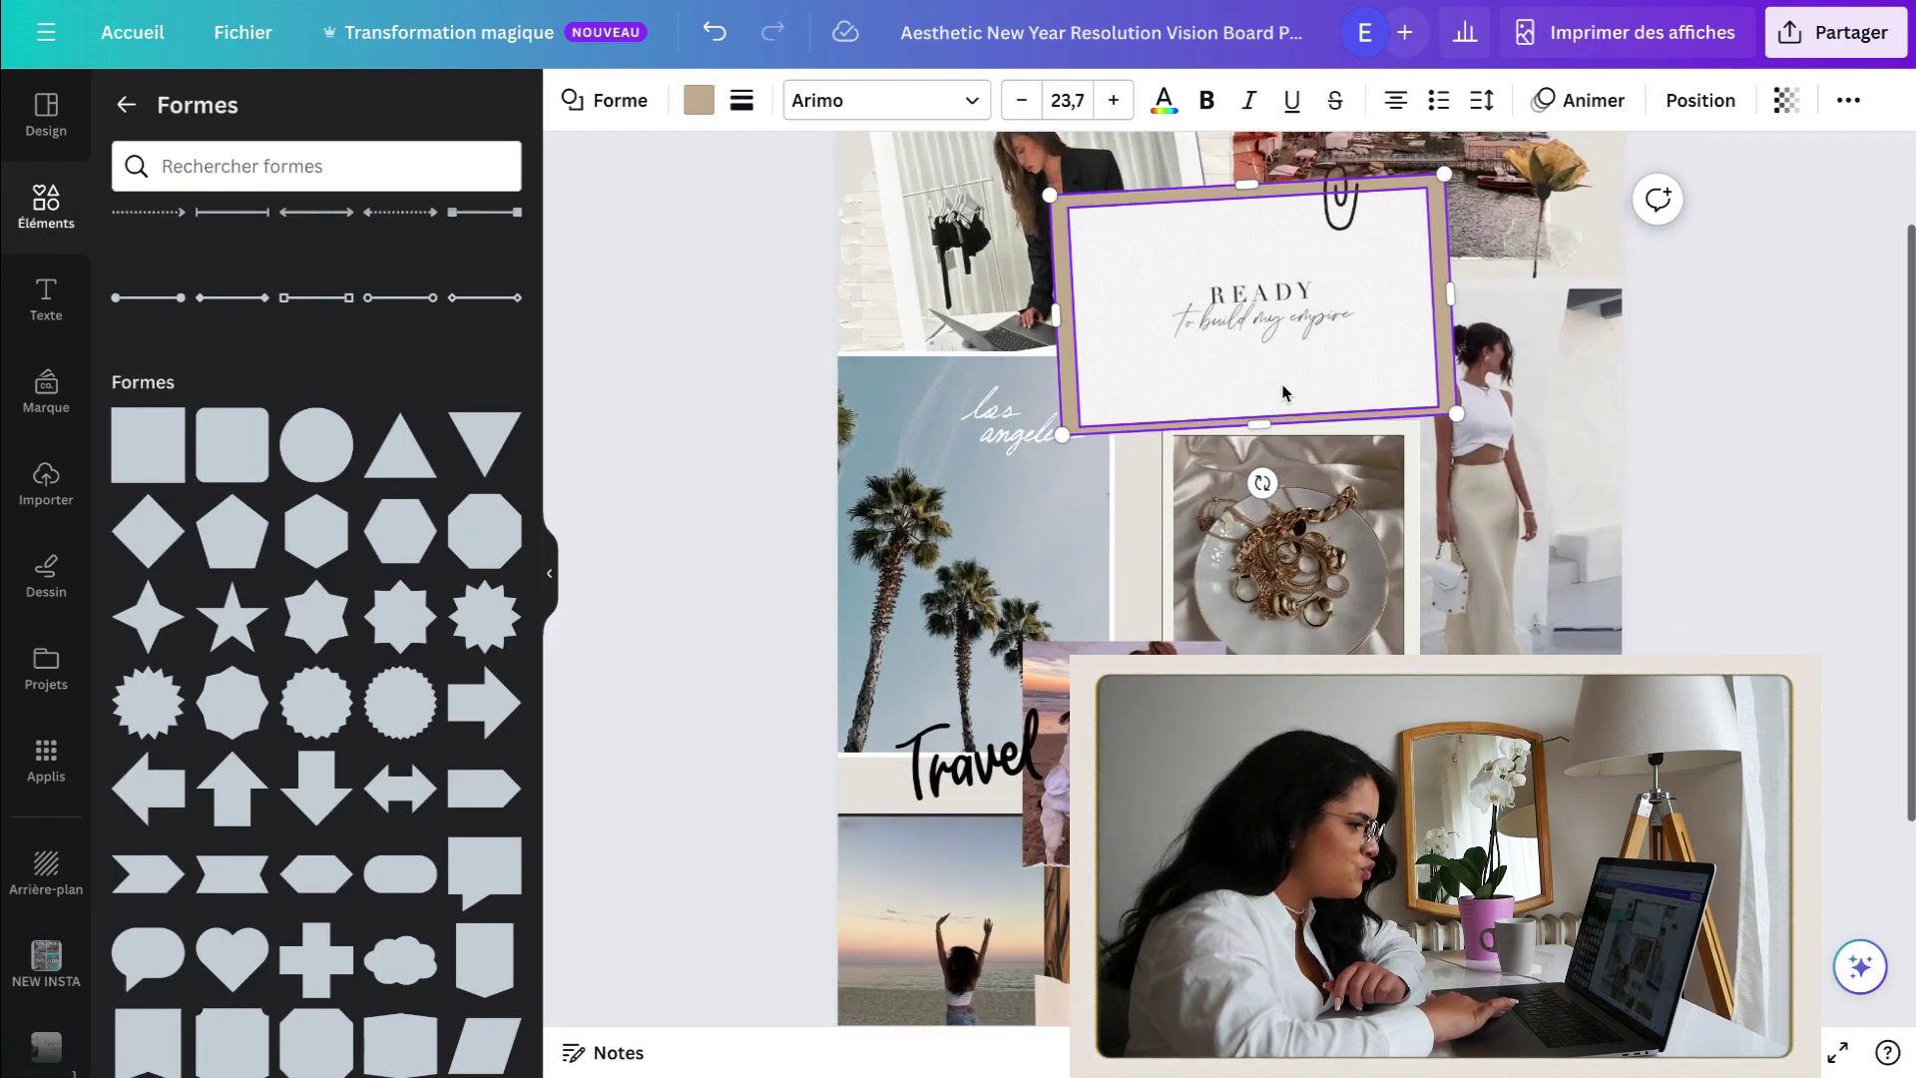
scroll(1268, 400, up, 3)
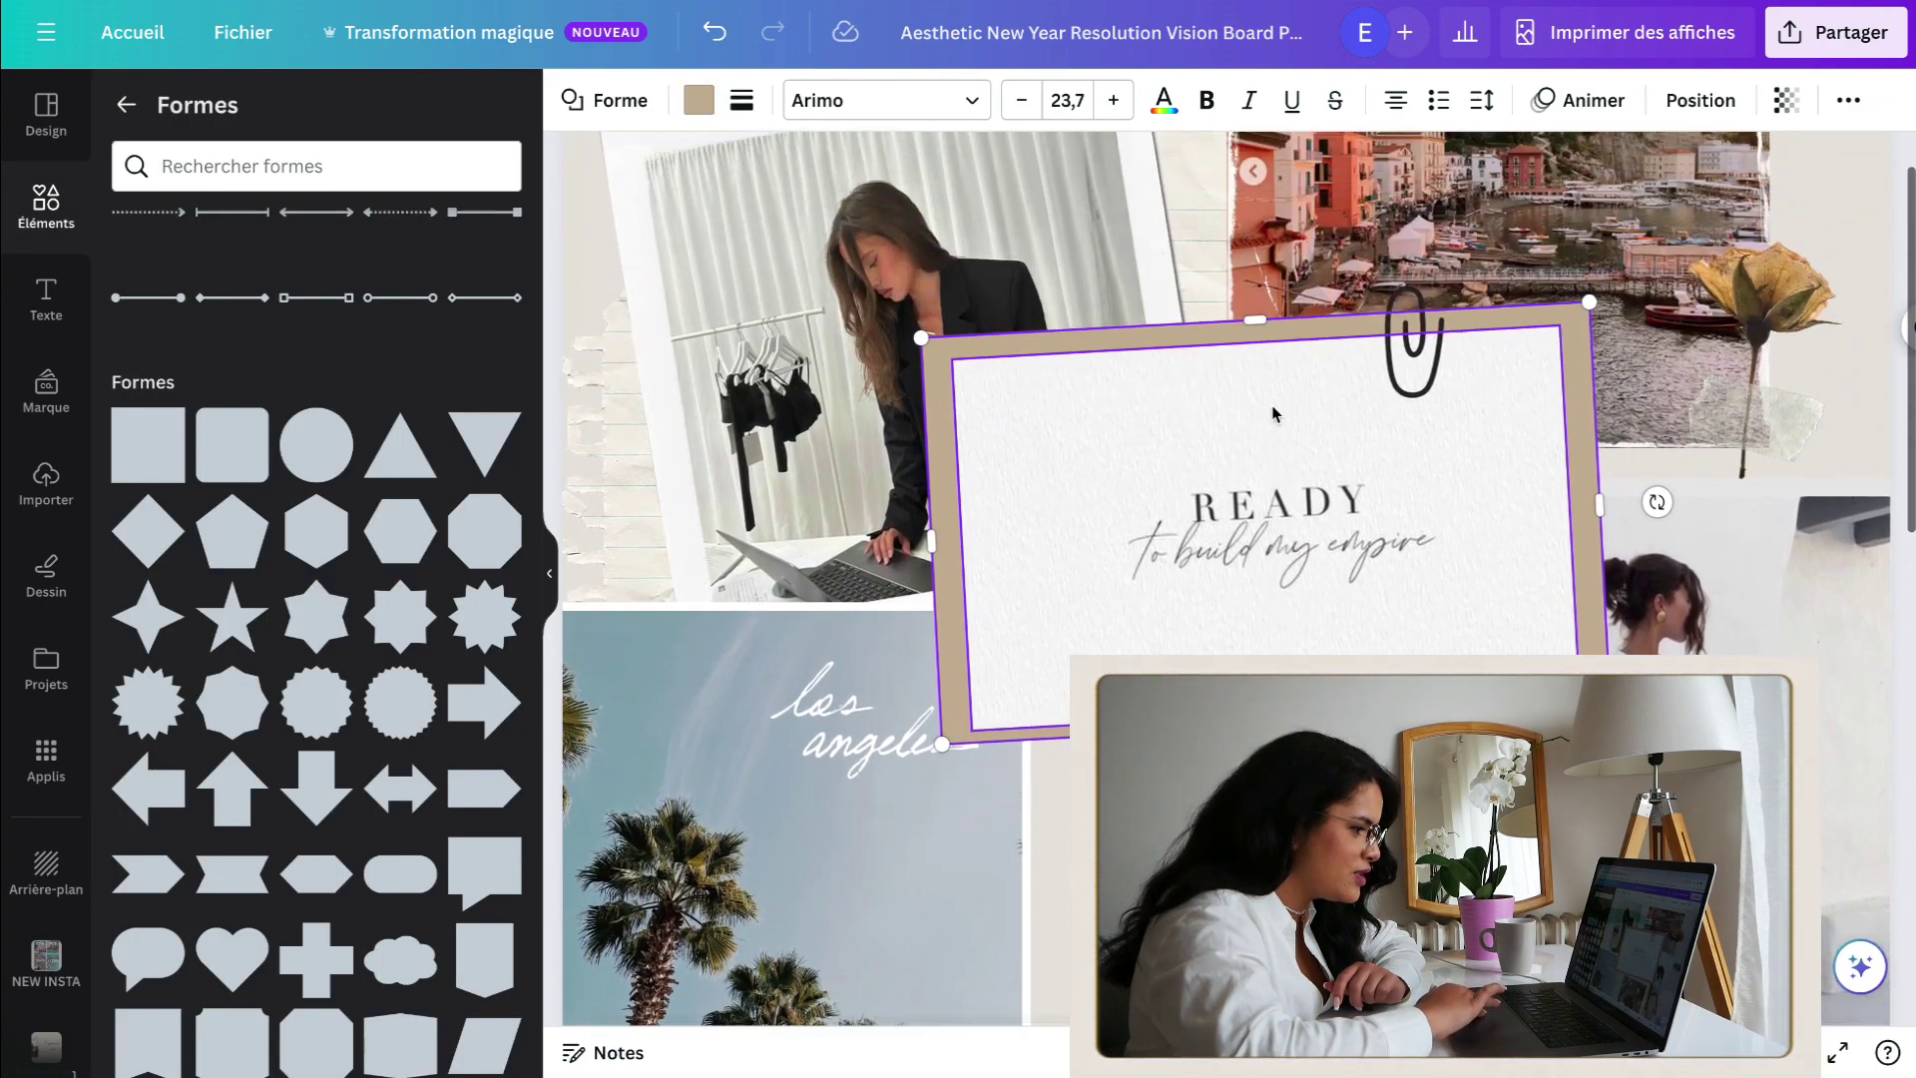
drag(1257, 367, 1258, 375)
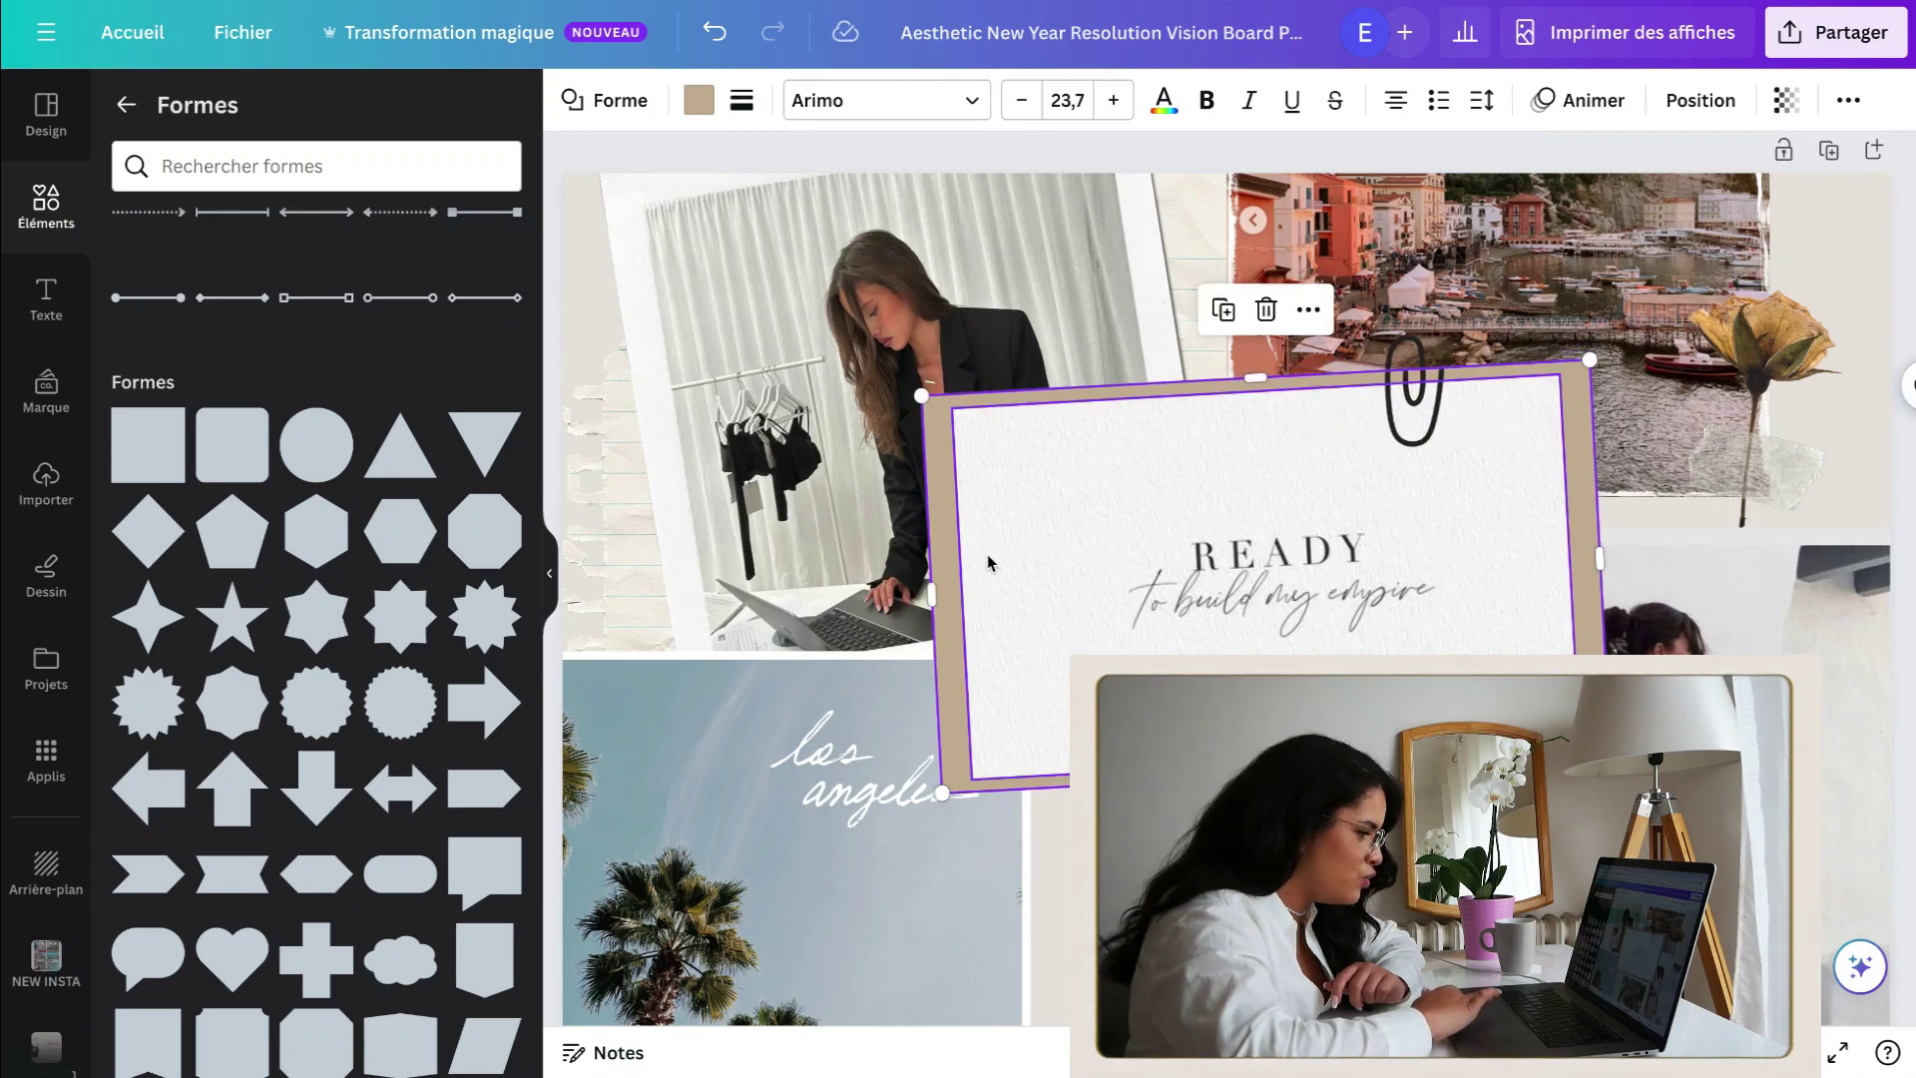
drag(935, 585, 948, 587)
drag(1600, 559, 1582, 555)
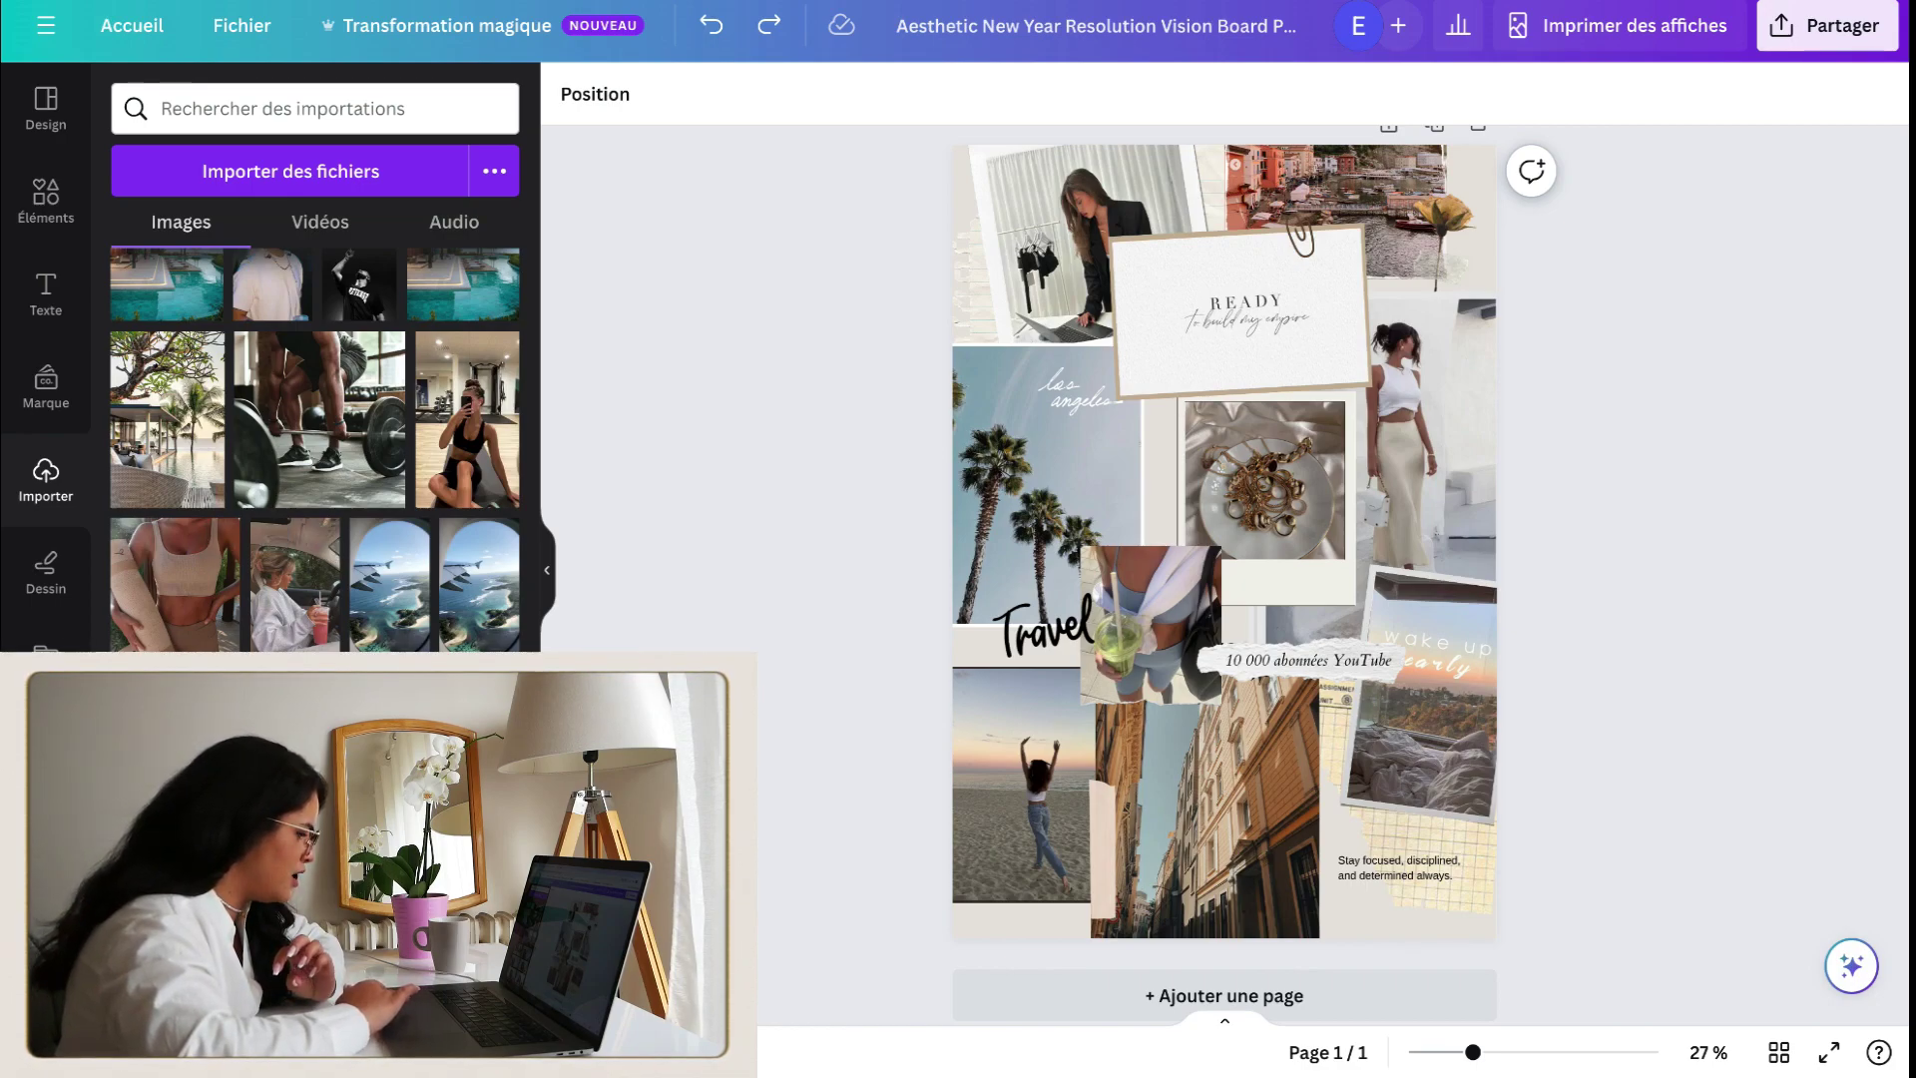
Step: Replace the narrow street photo at the collage's lower edge with the uploaded photo of the camera on pink fabric
drag(299, 719, 1216, 811)
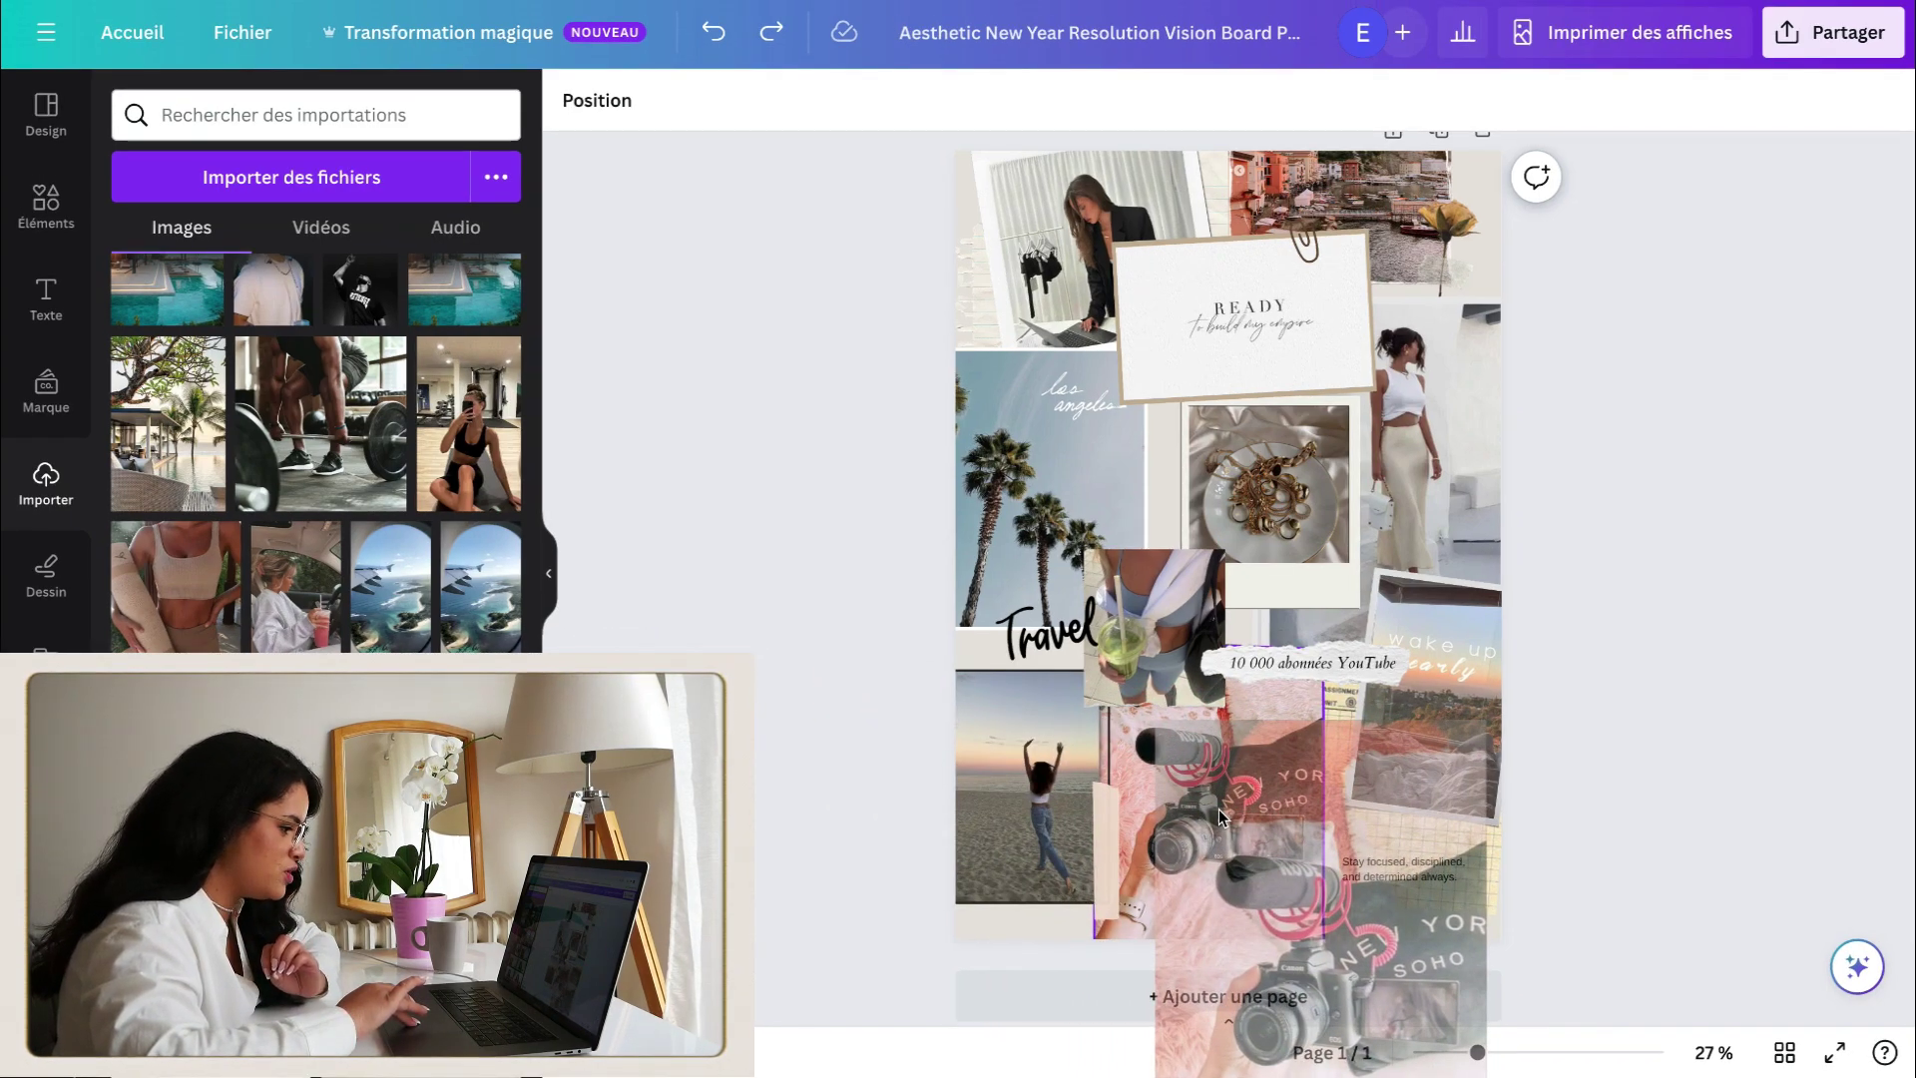
Step: Fit the camera photo into its frame at the collage's lower edge and fine-tune its crop
drag(1220, 815, 1221, 819)
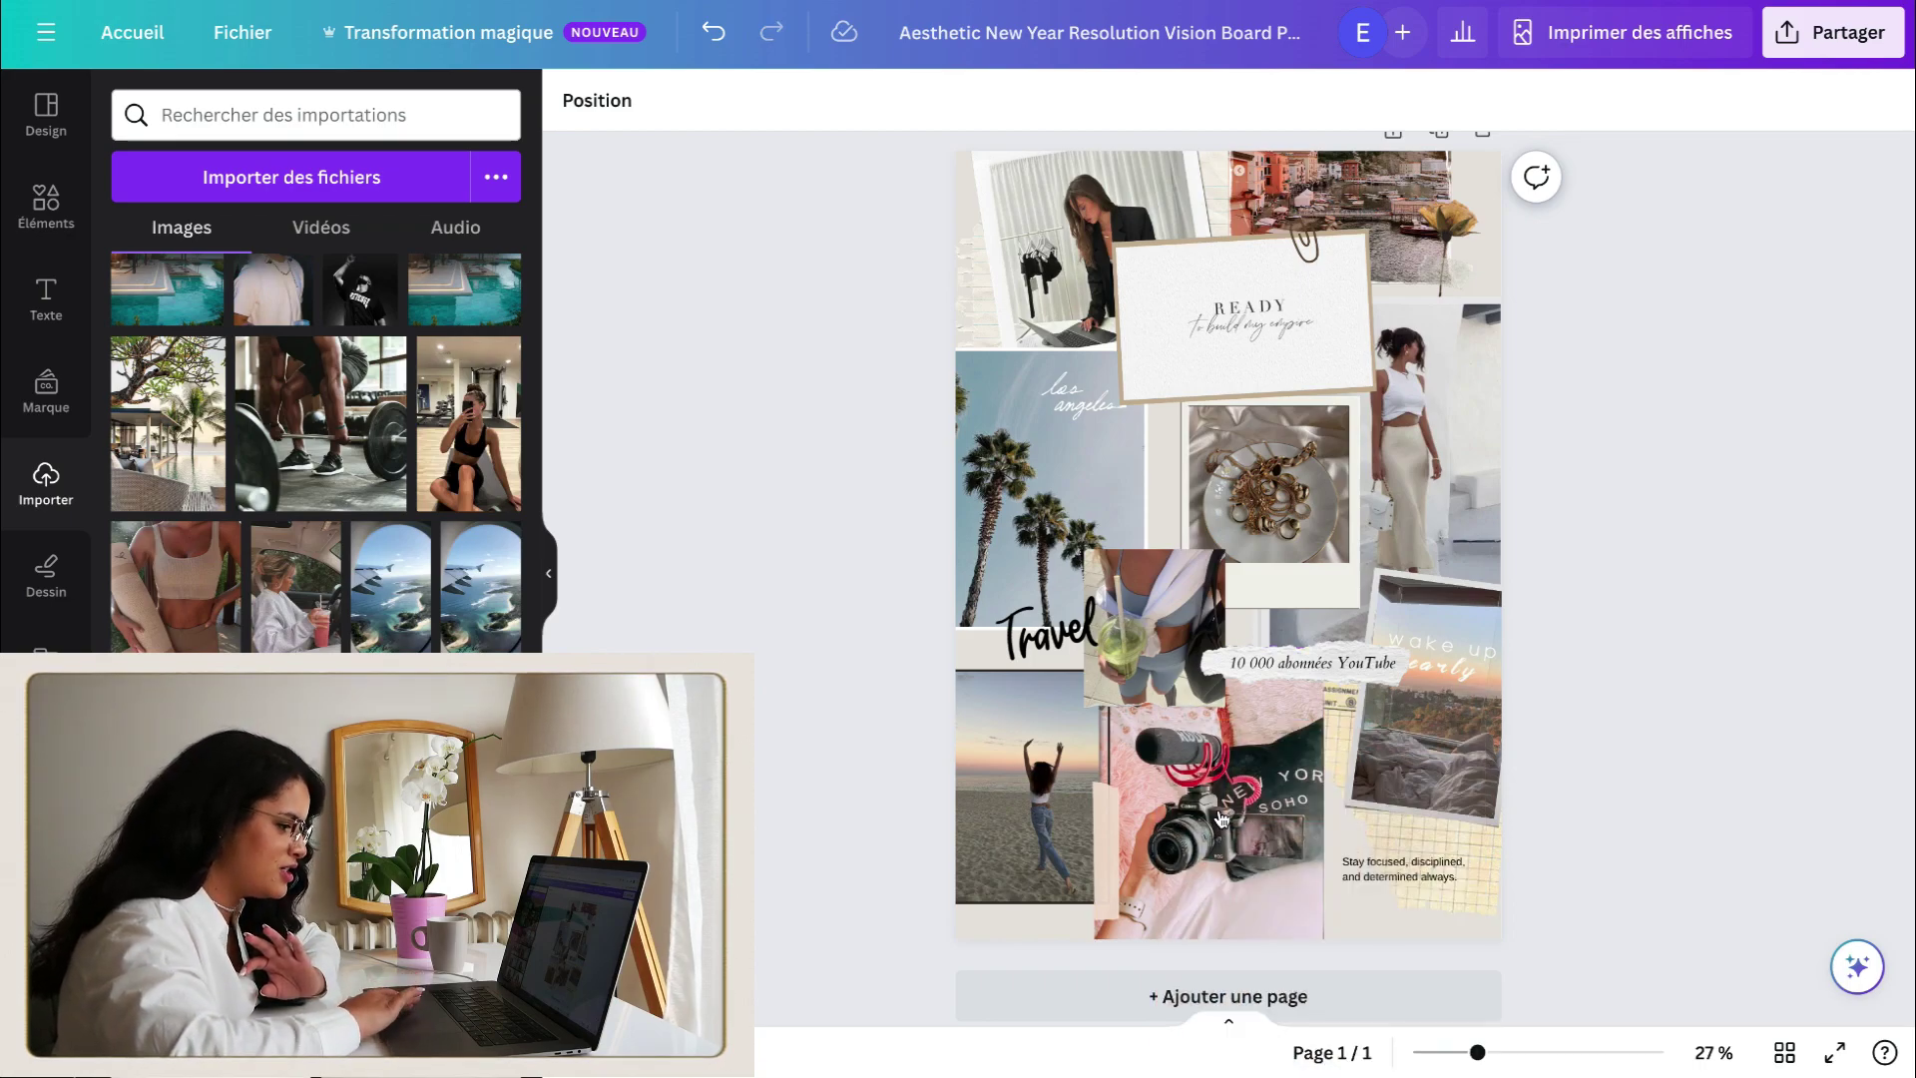
double_click(1188, 888)
drag(1187, 896, 1189, 883)
key(Escape)
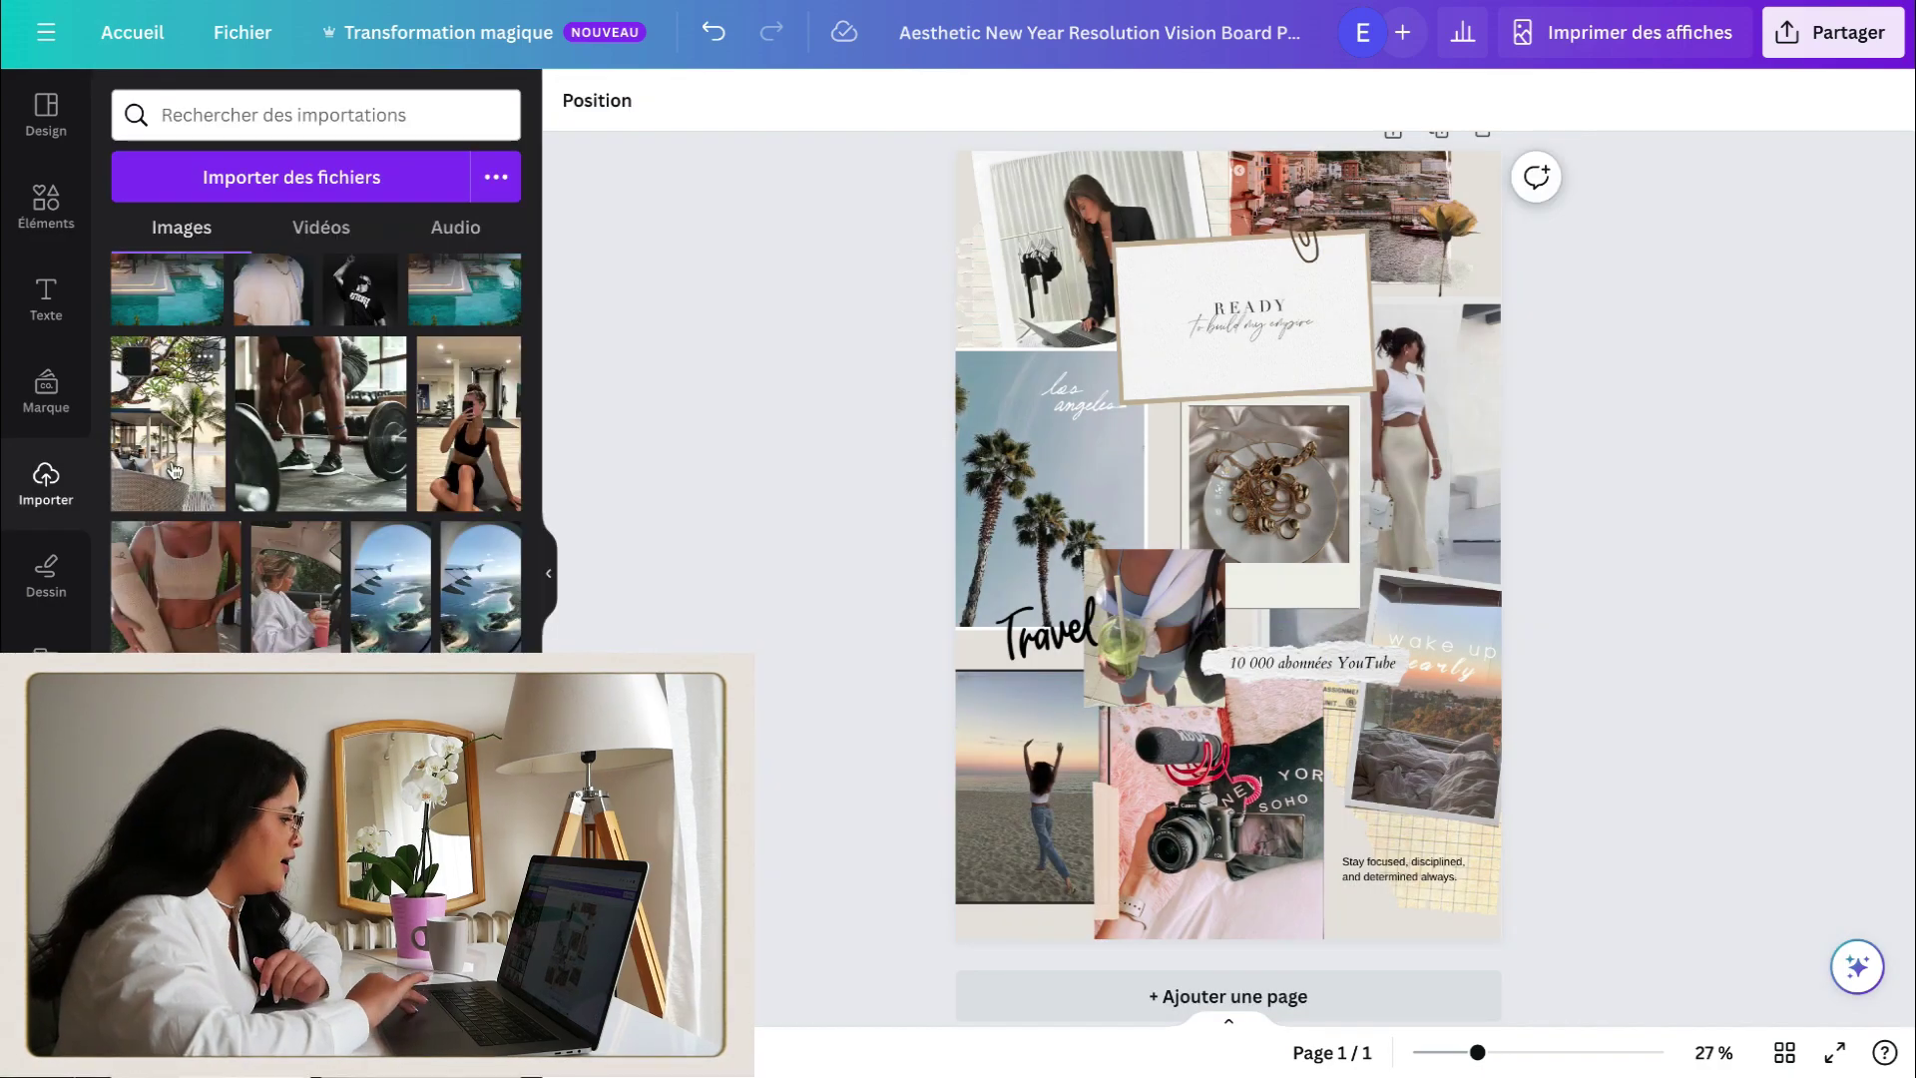
Step: Replace the street photo along the collage's upper edge with the uploaded palm-tree villa photo and delete the dried flower beside it
drag(177, 471, 1397, 197)
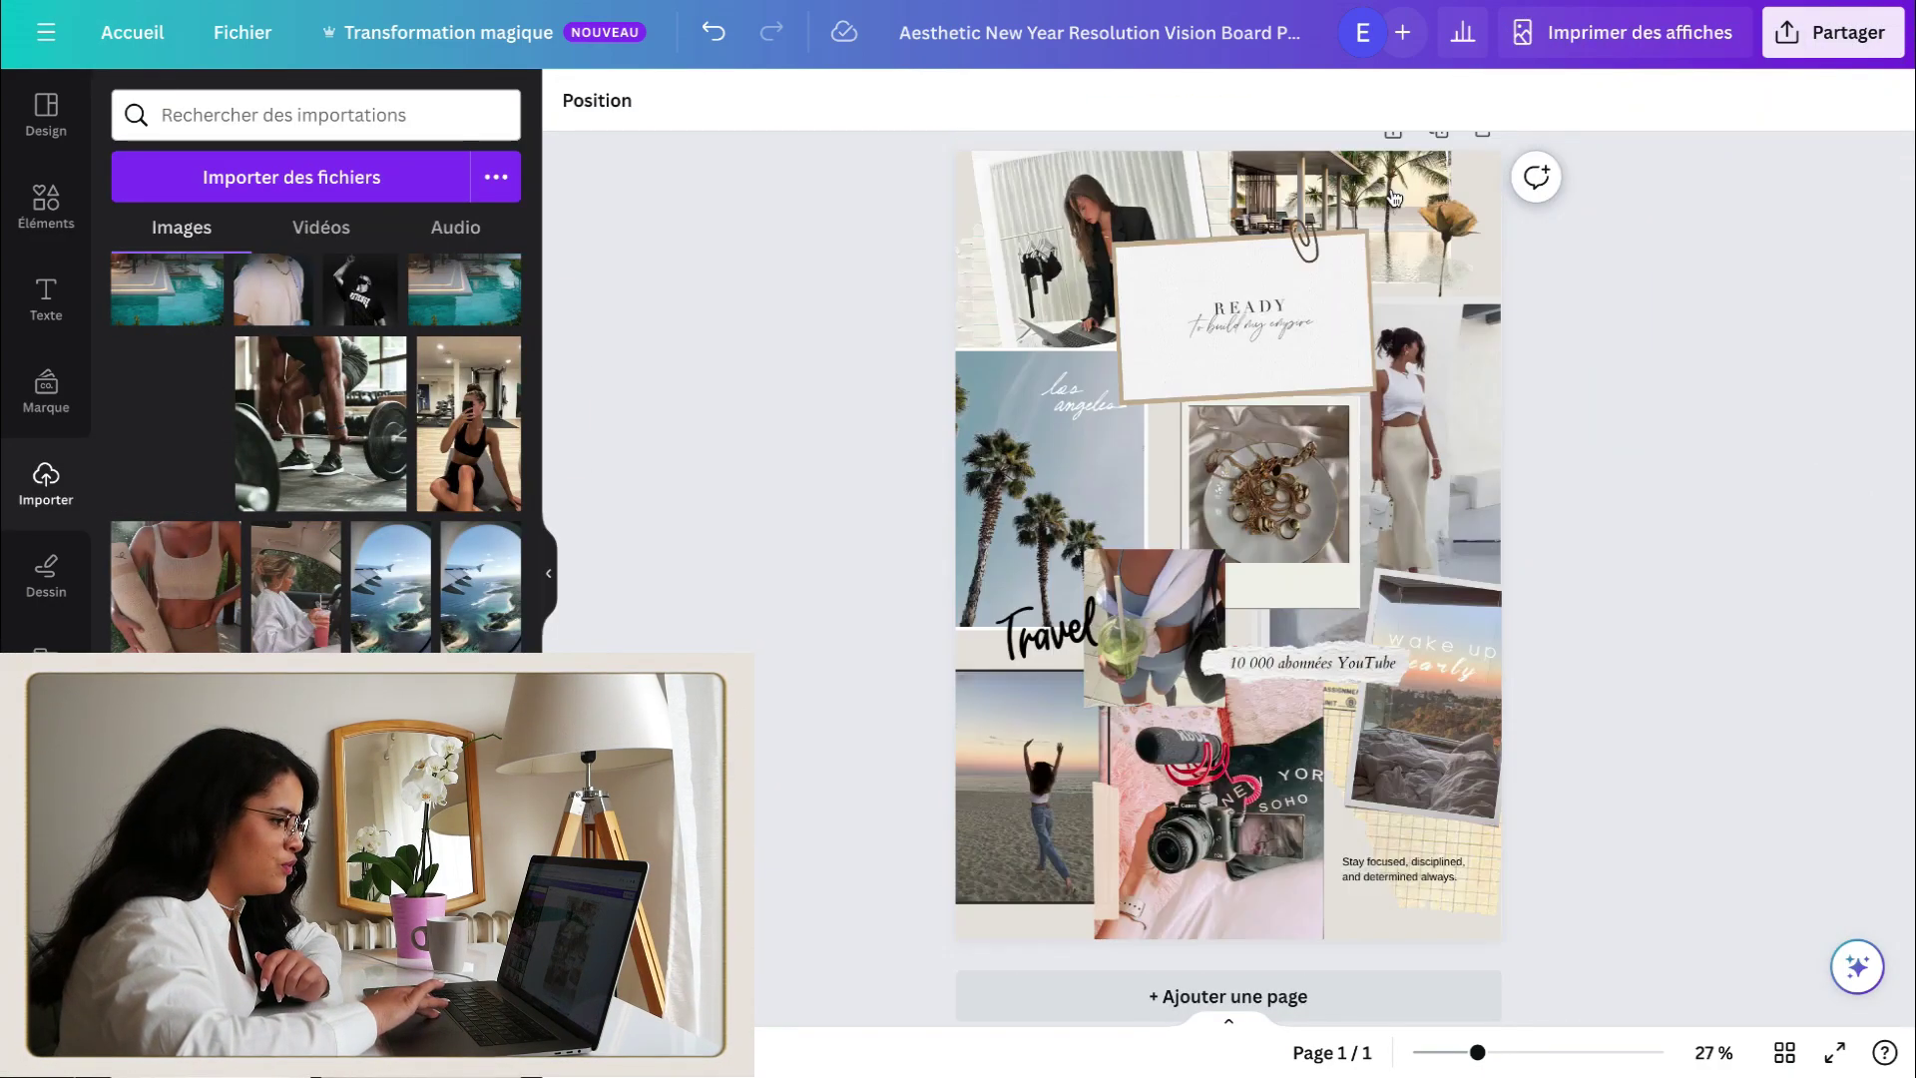
click(1444, 233)
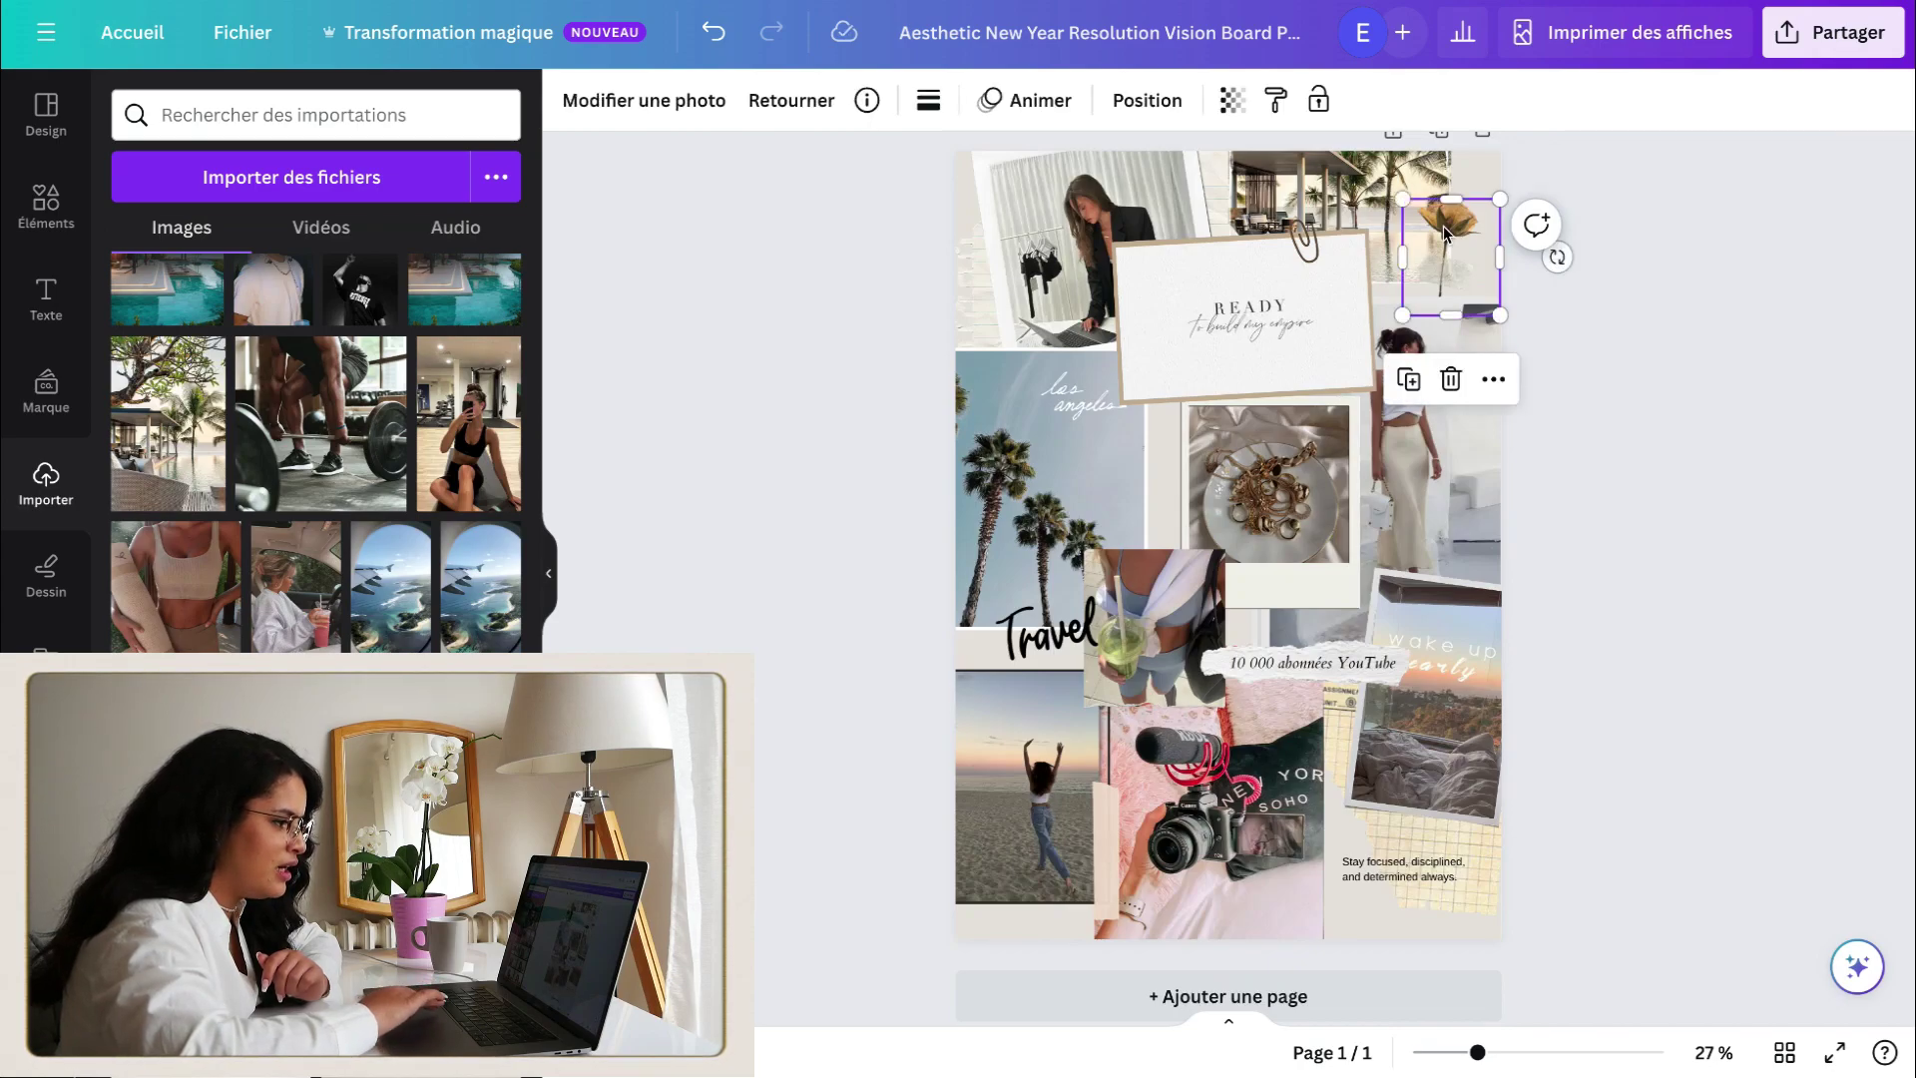
key(Delete)
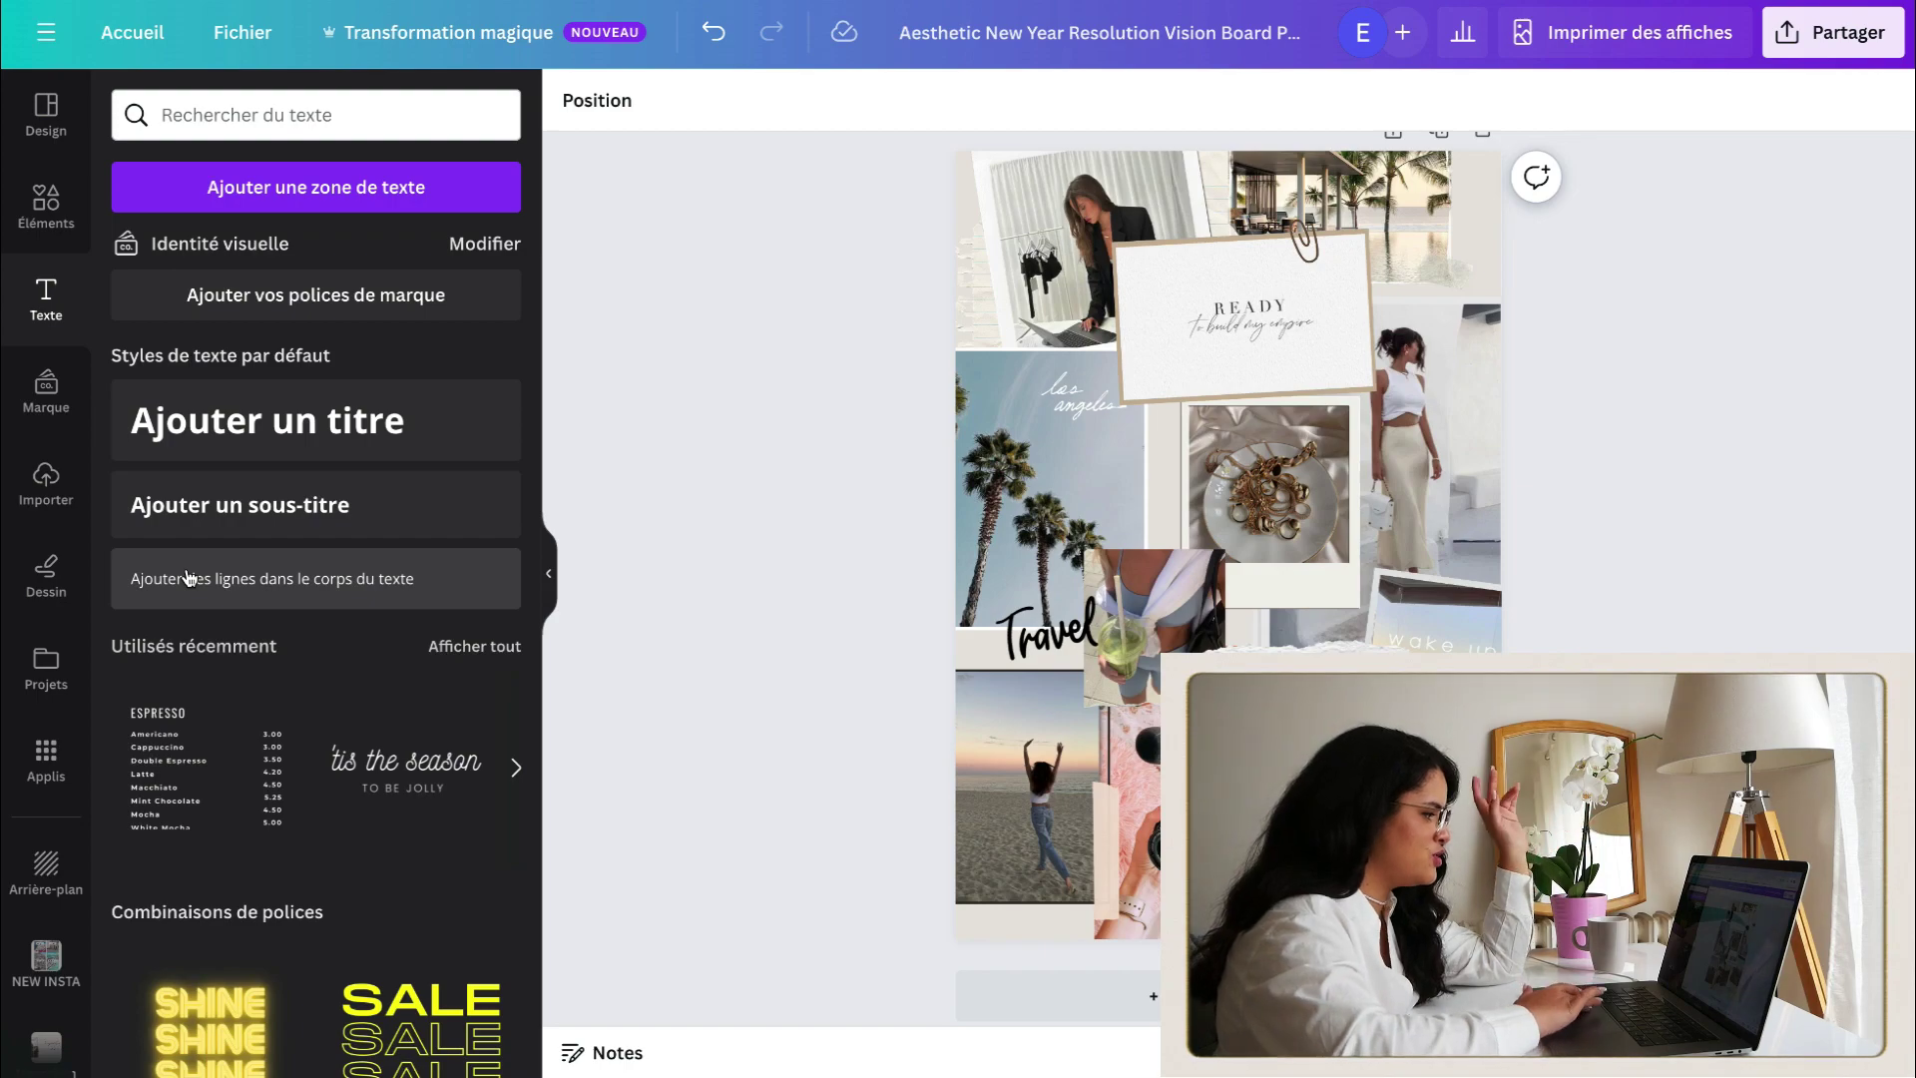
scroll(187, 578, down, 8)
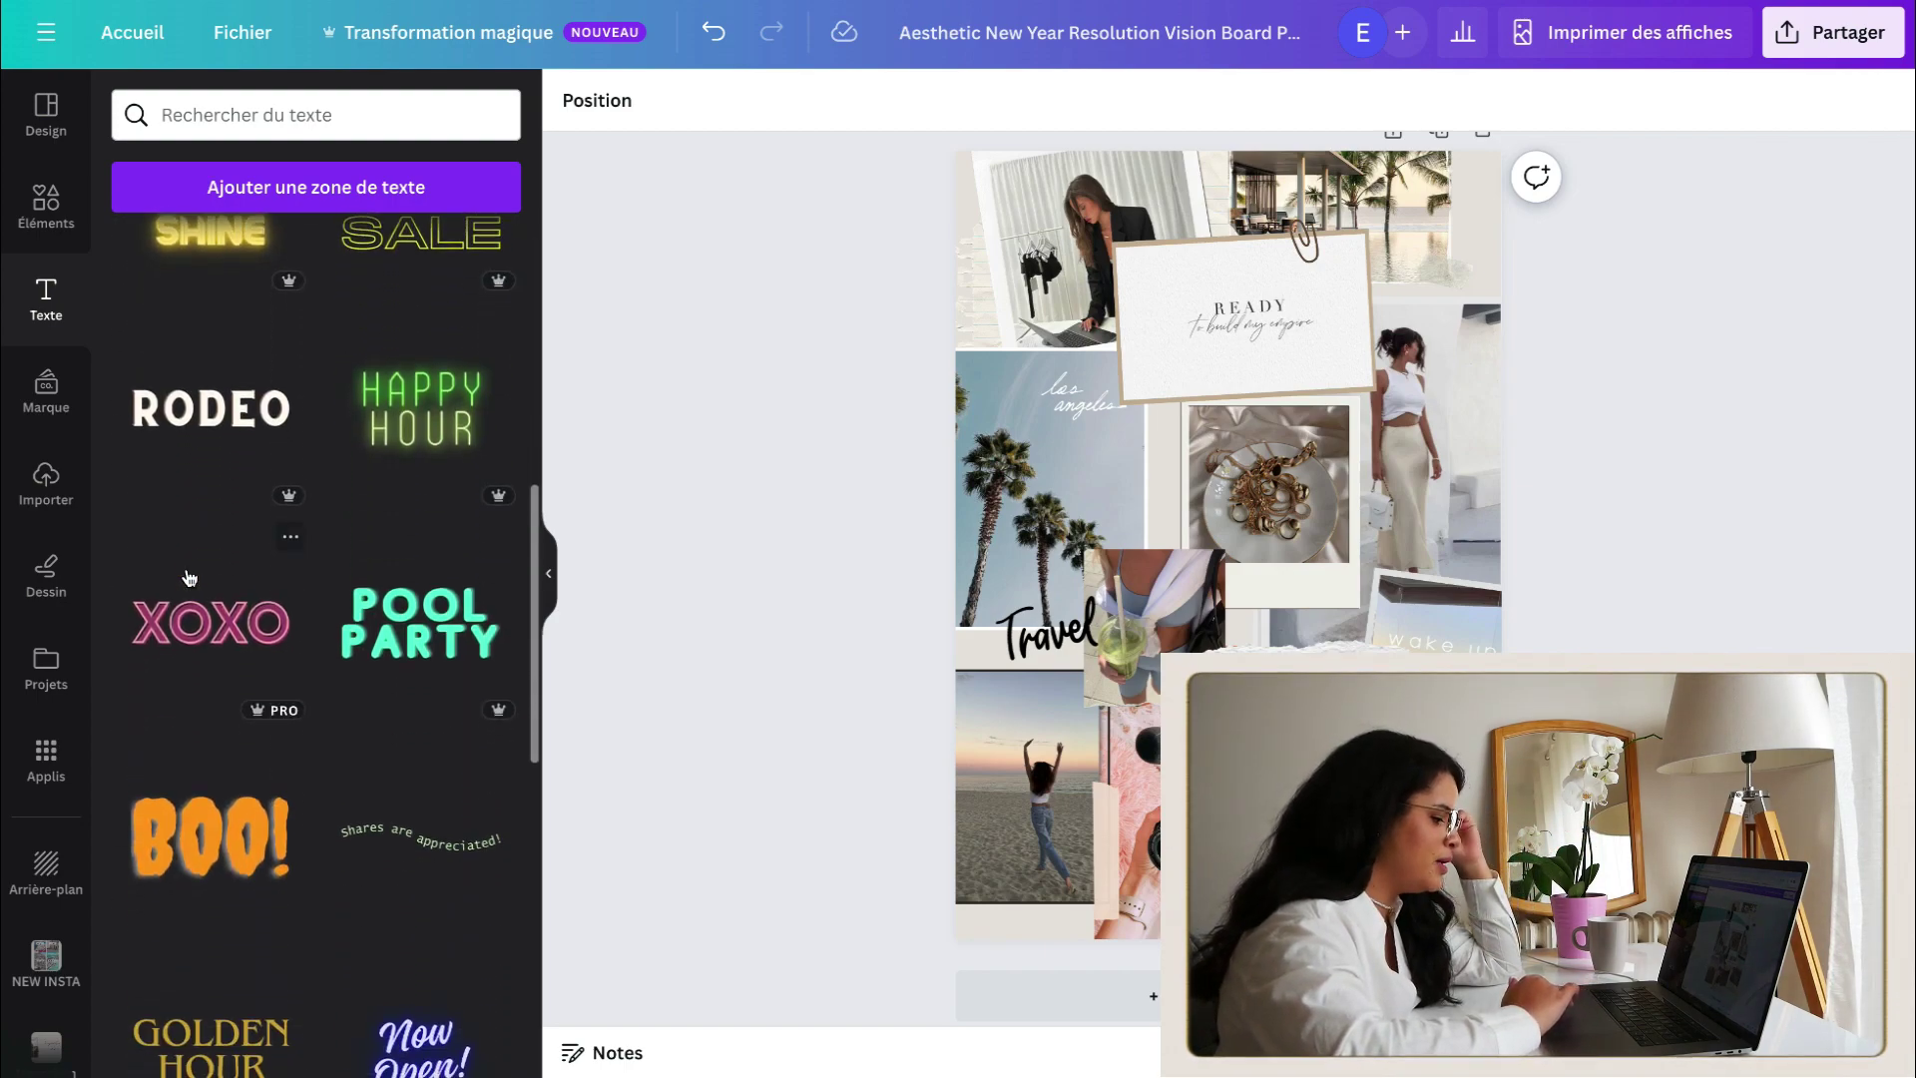
scroll(188, 574, down, 3)
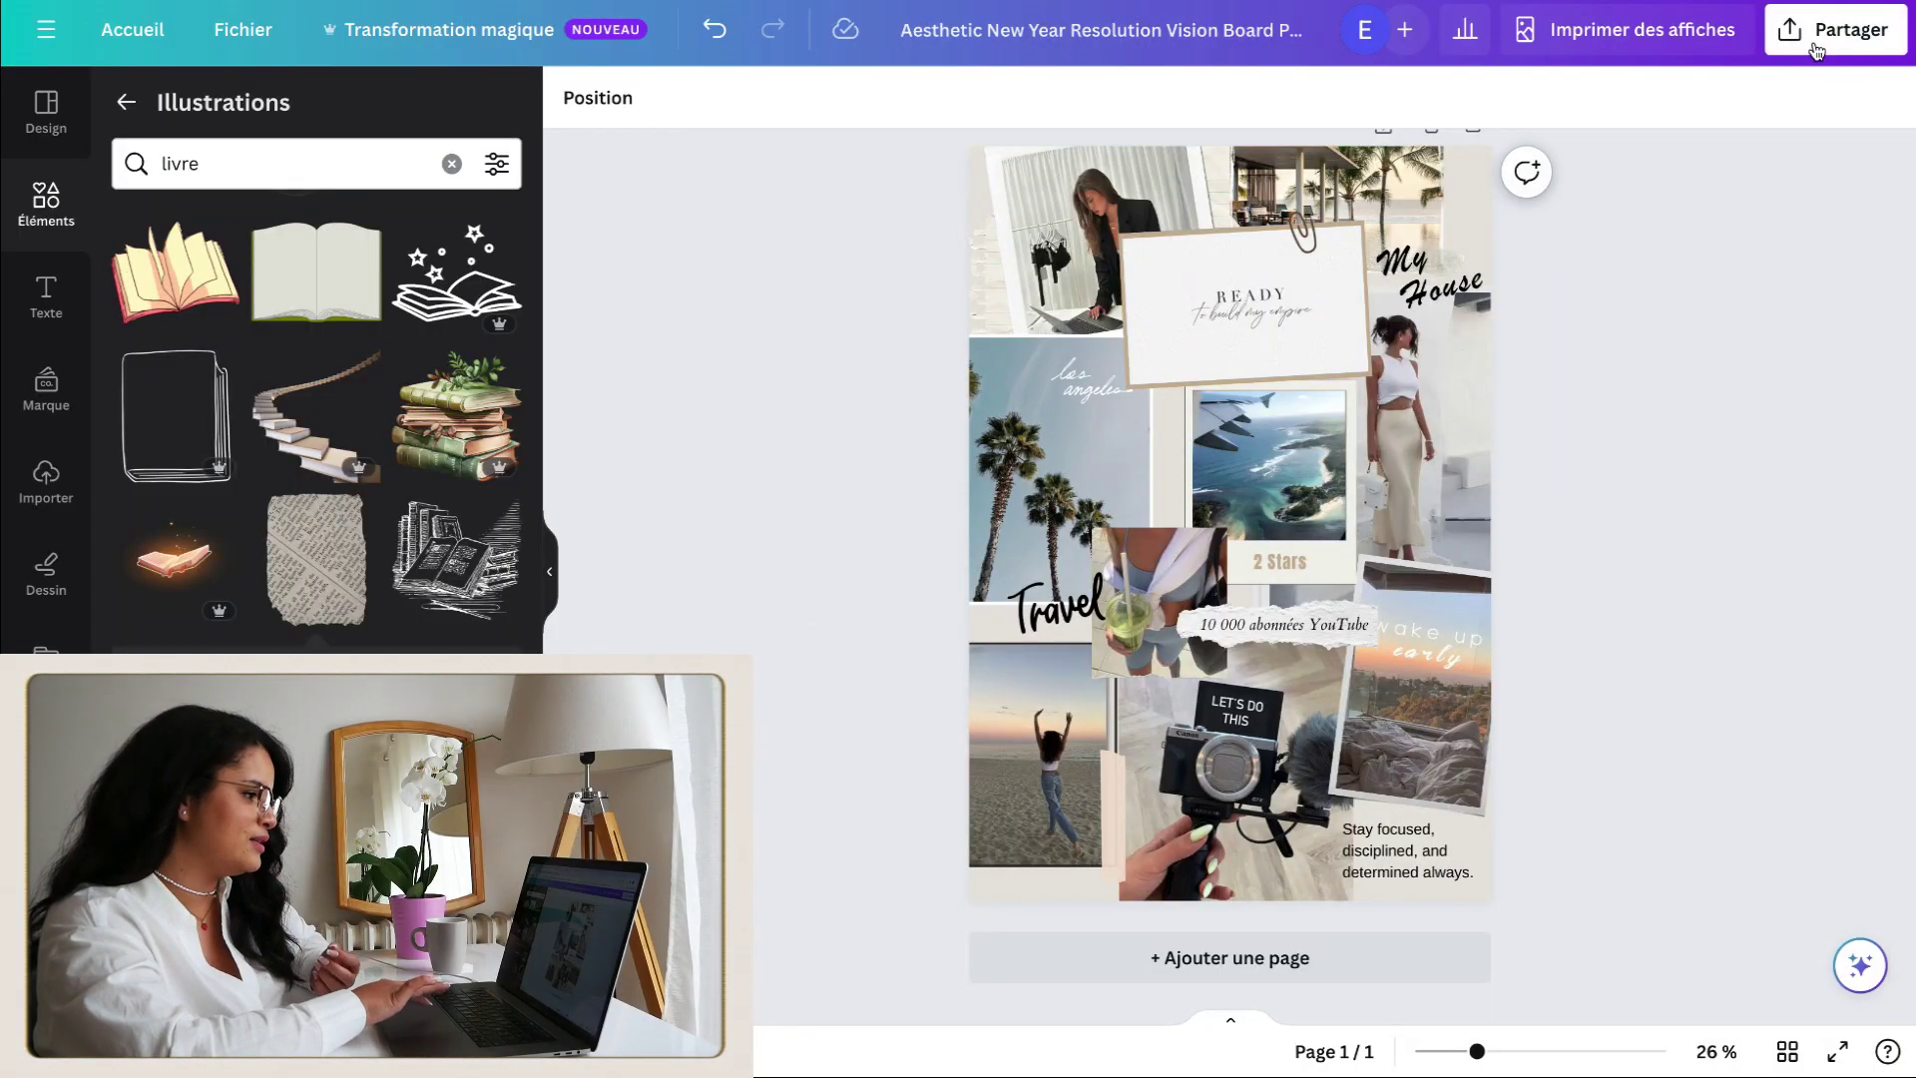
Step: Download the finished vision board as a PNG file at size 1, 1587 × 2245 px
click(1817, 51)
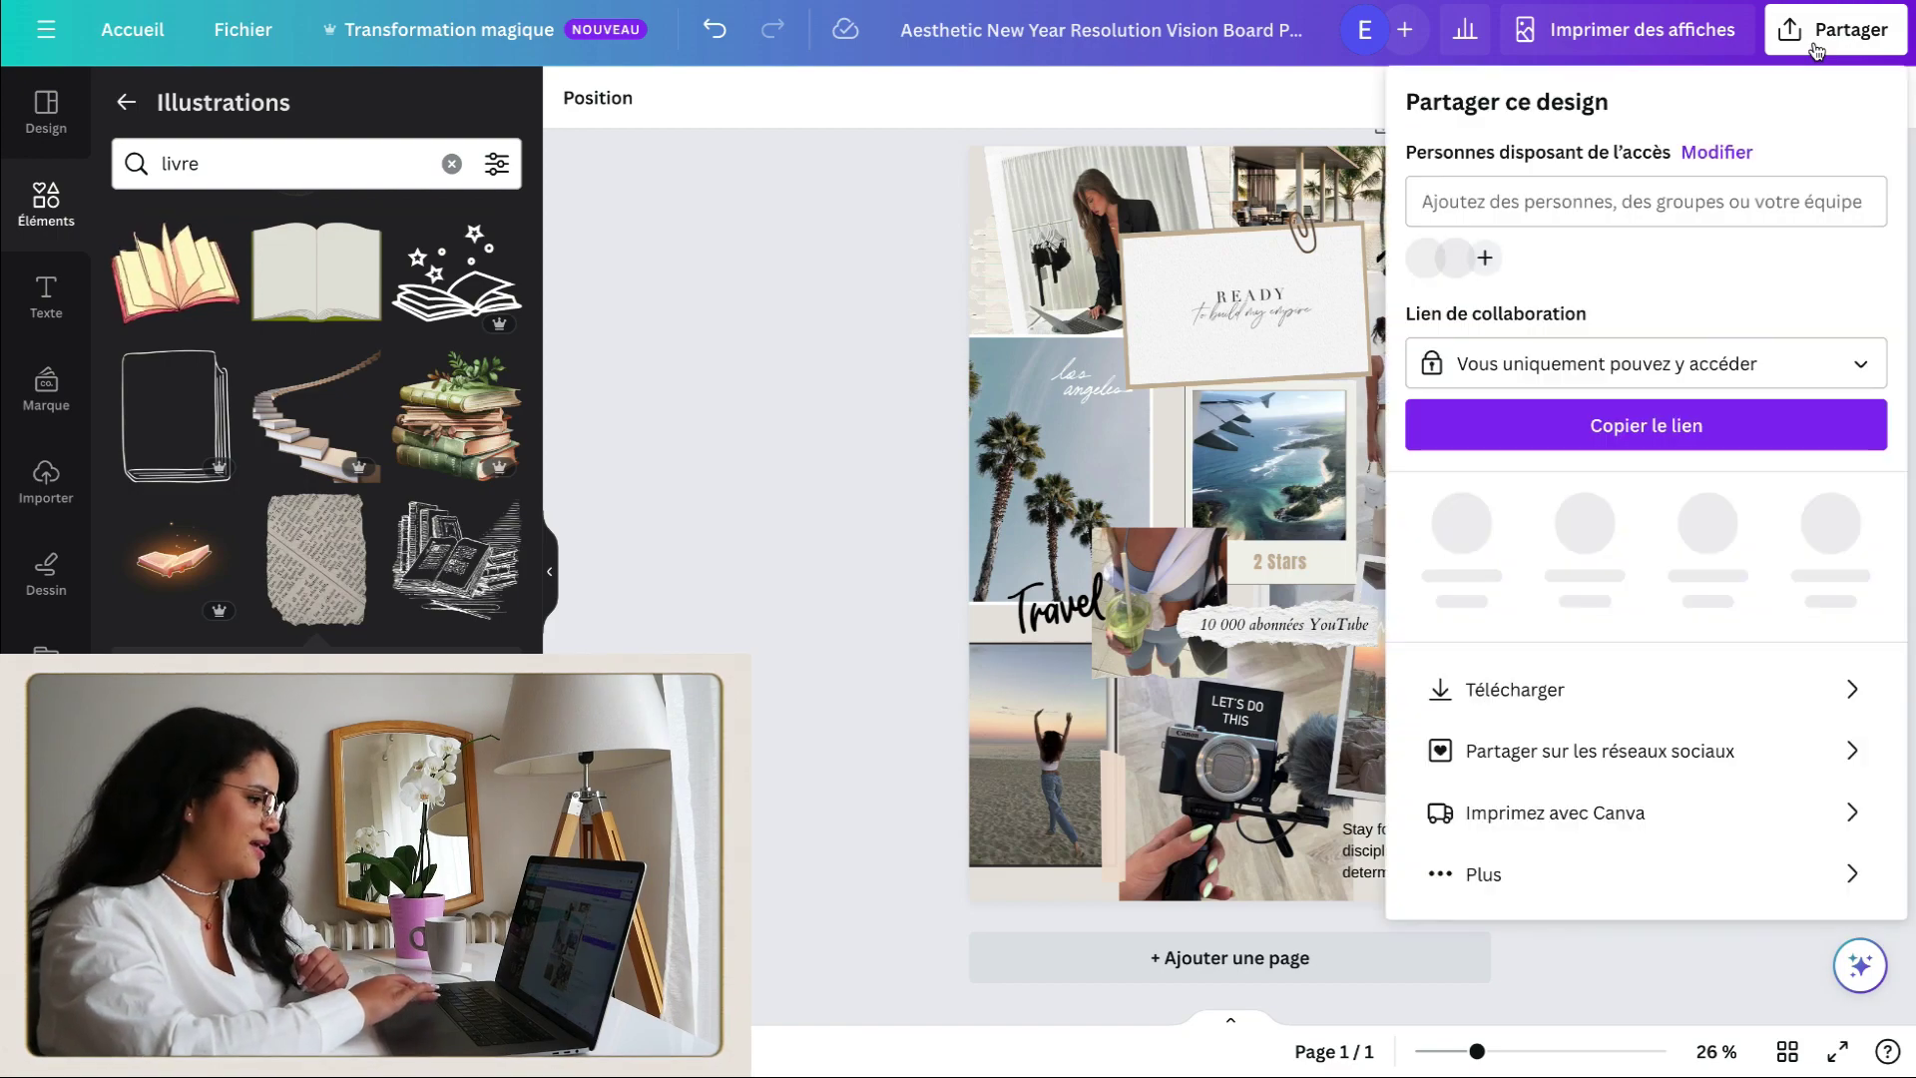
click(1509, 682)
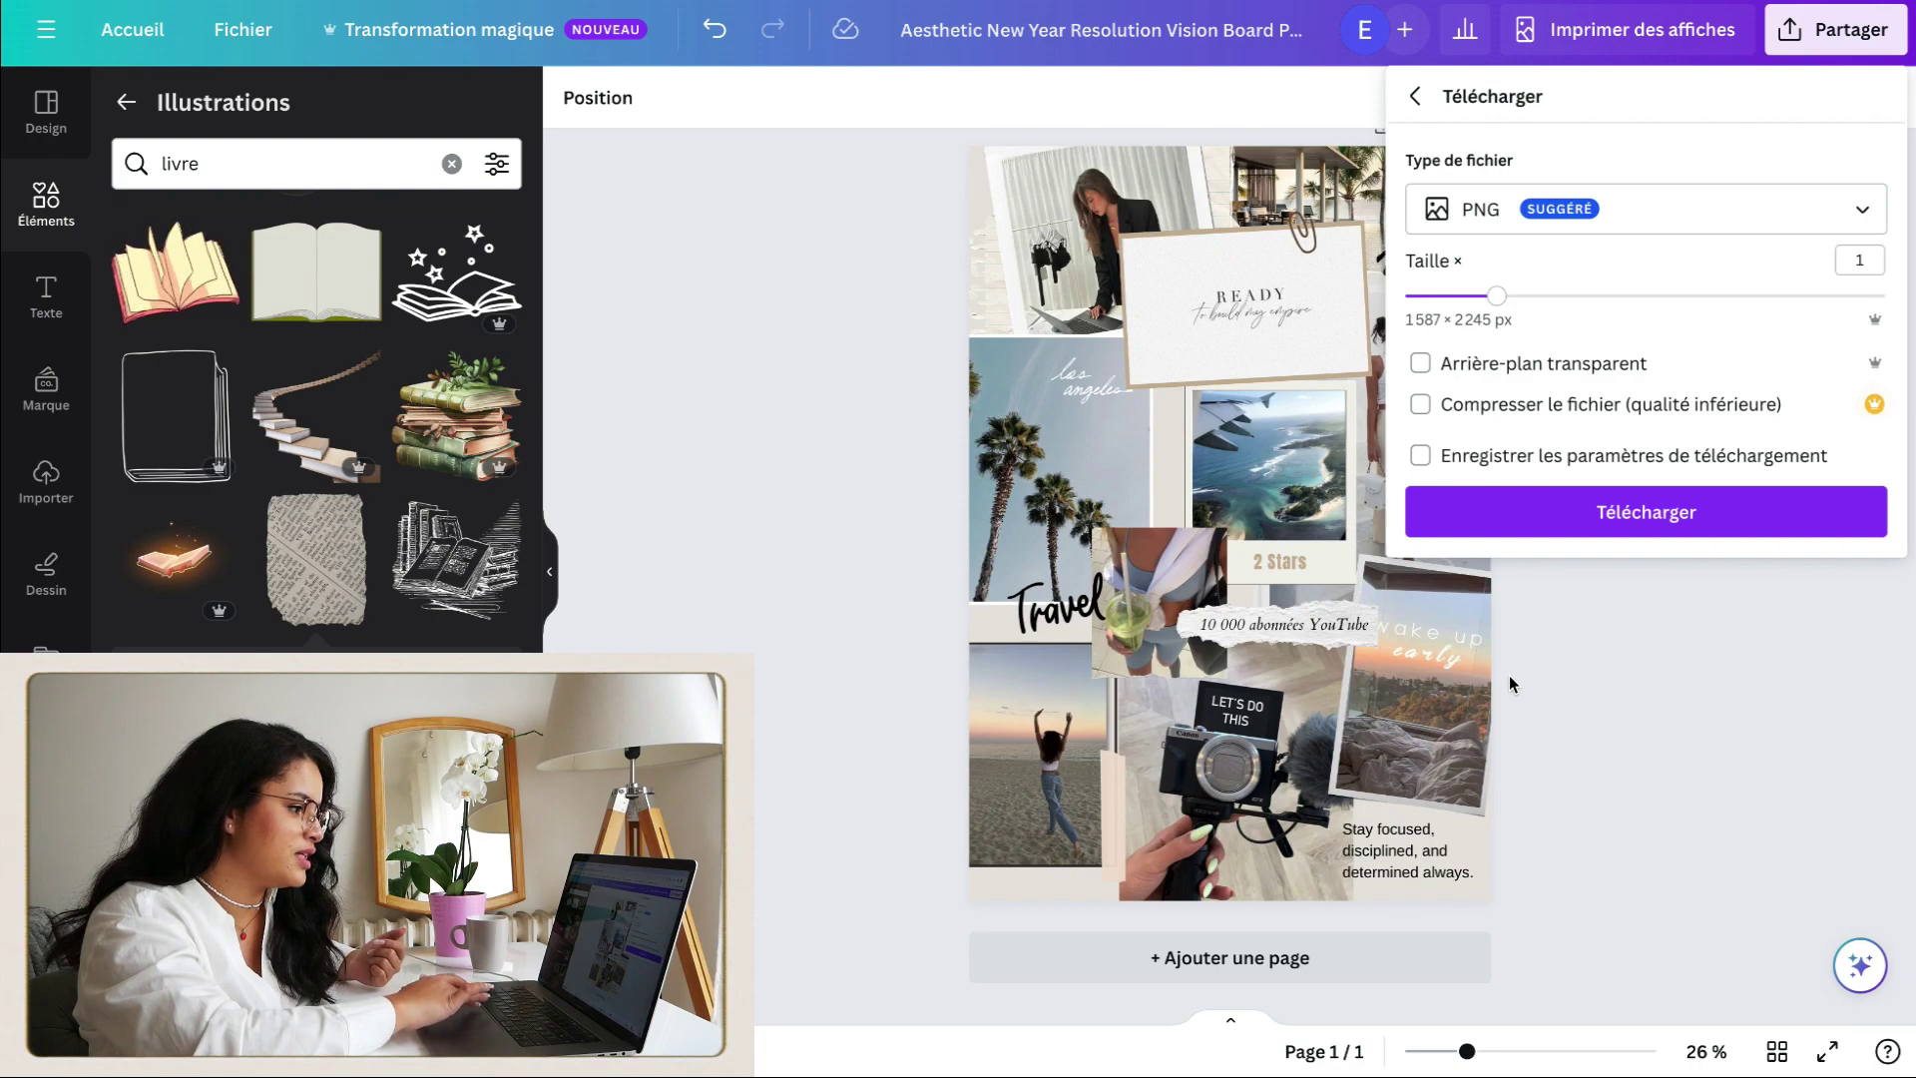
click(1880, 215)
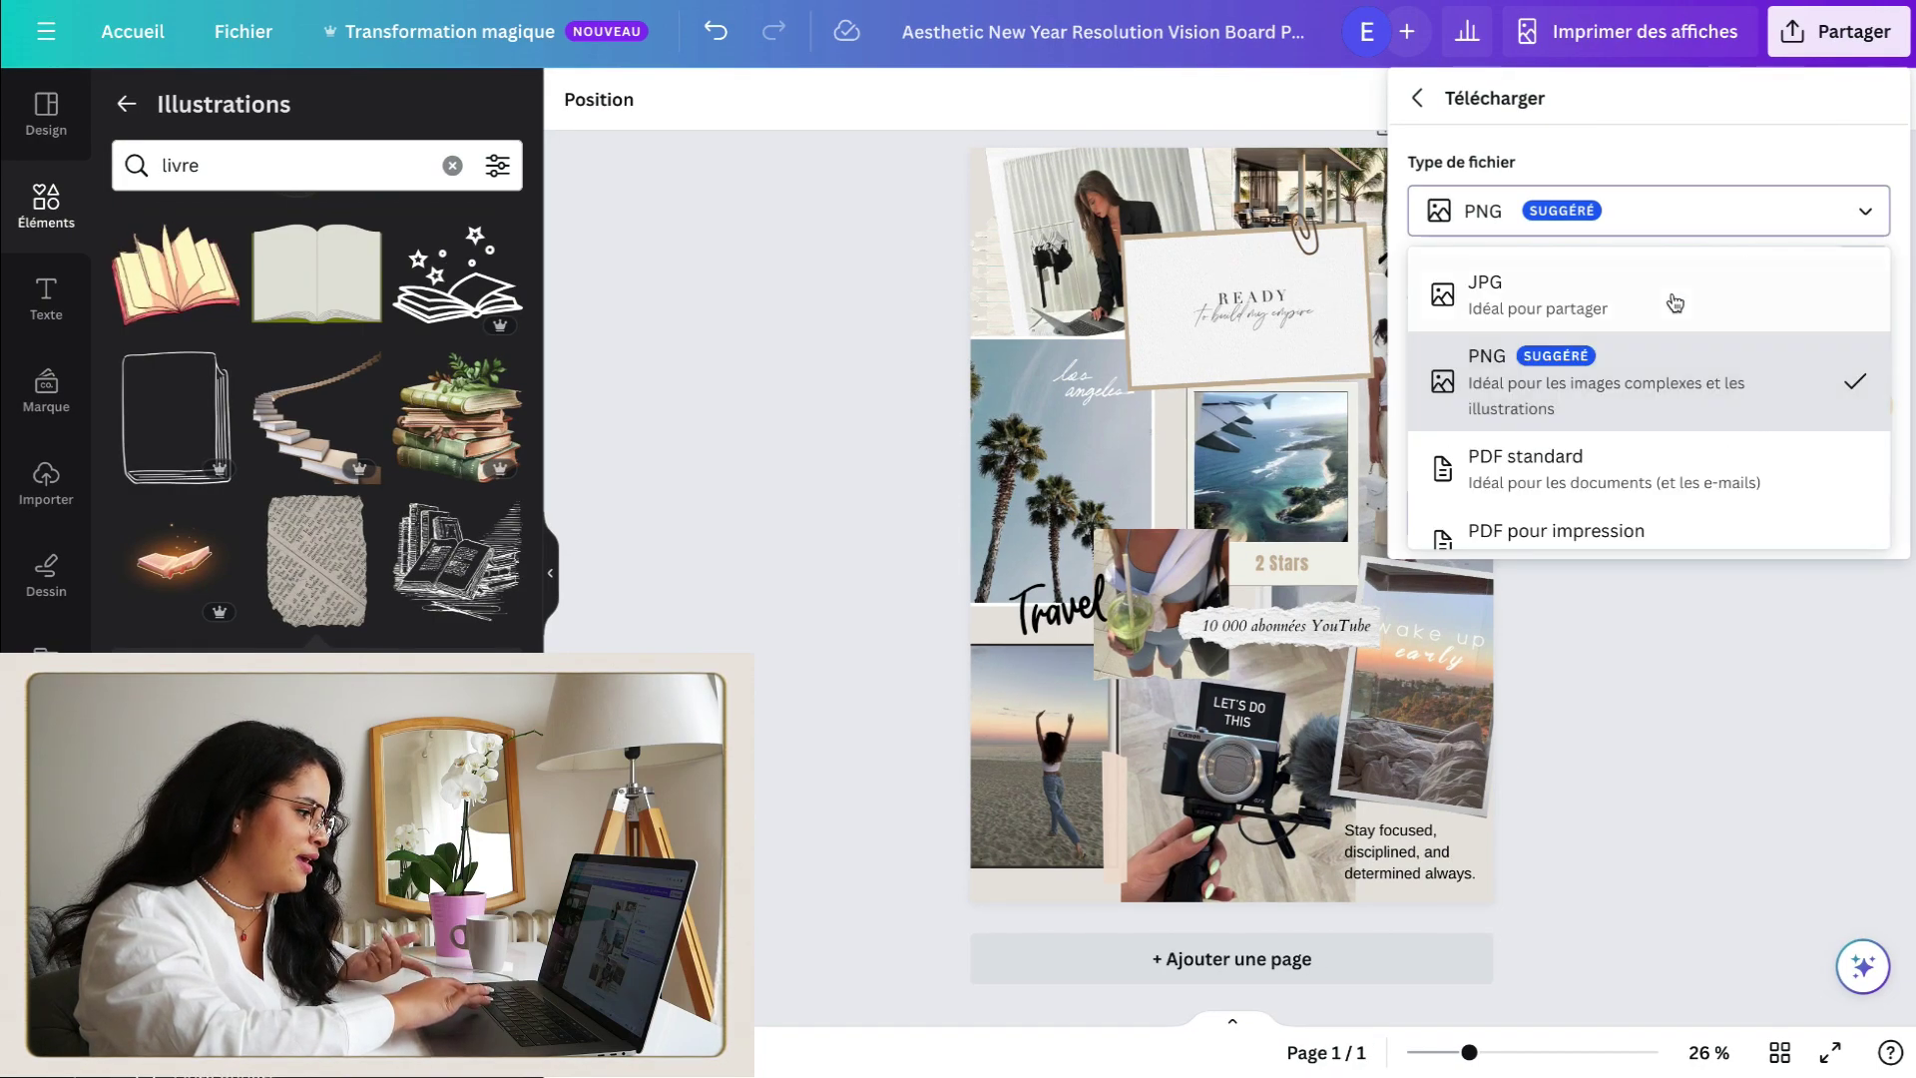
click(1640, 309)
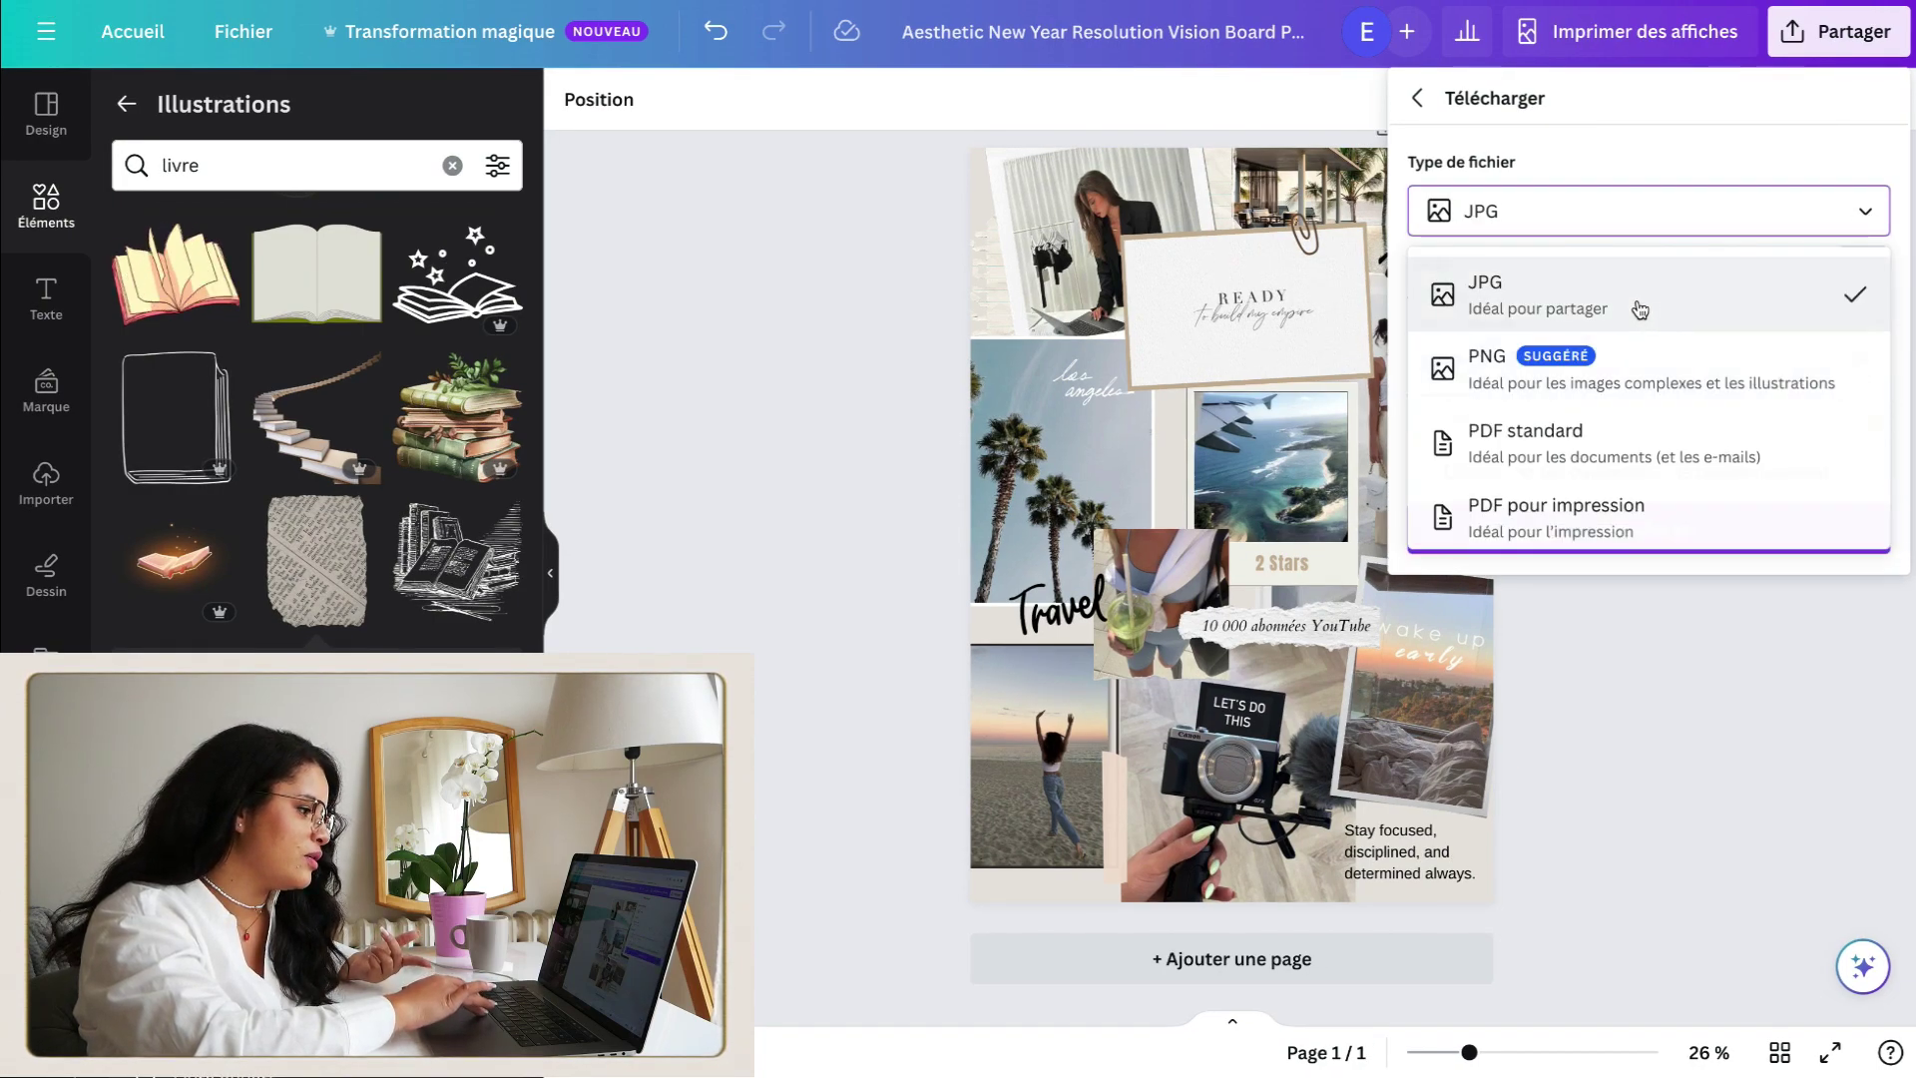
click(1825, 228)
scroll(1664, 423, down, 2)
scroll(1664, 423, up, 2)
click(1557, 389)
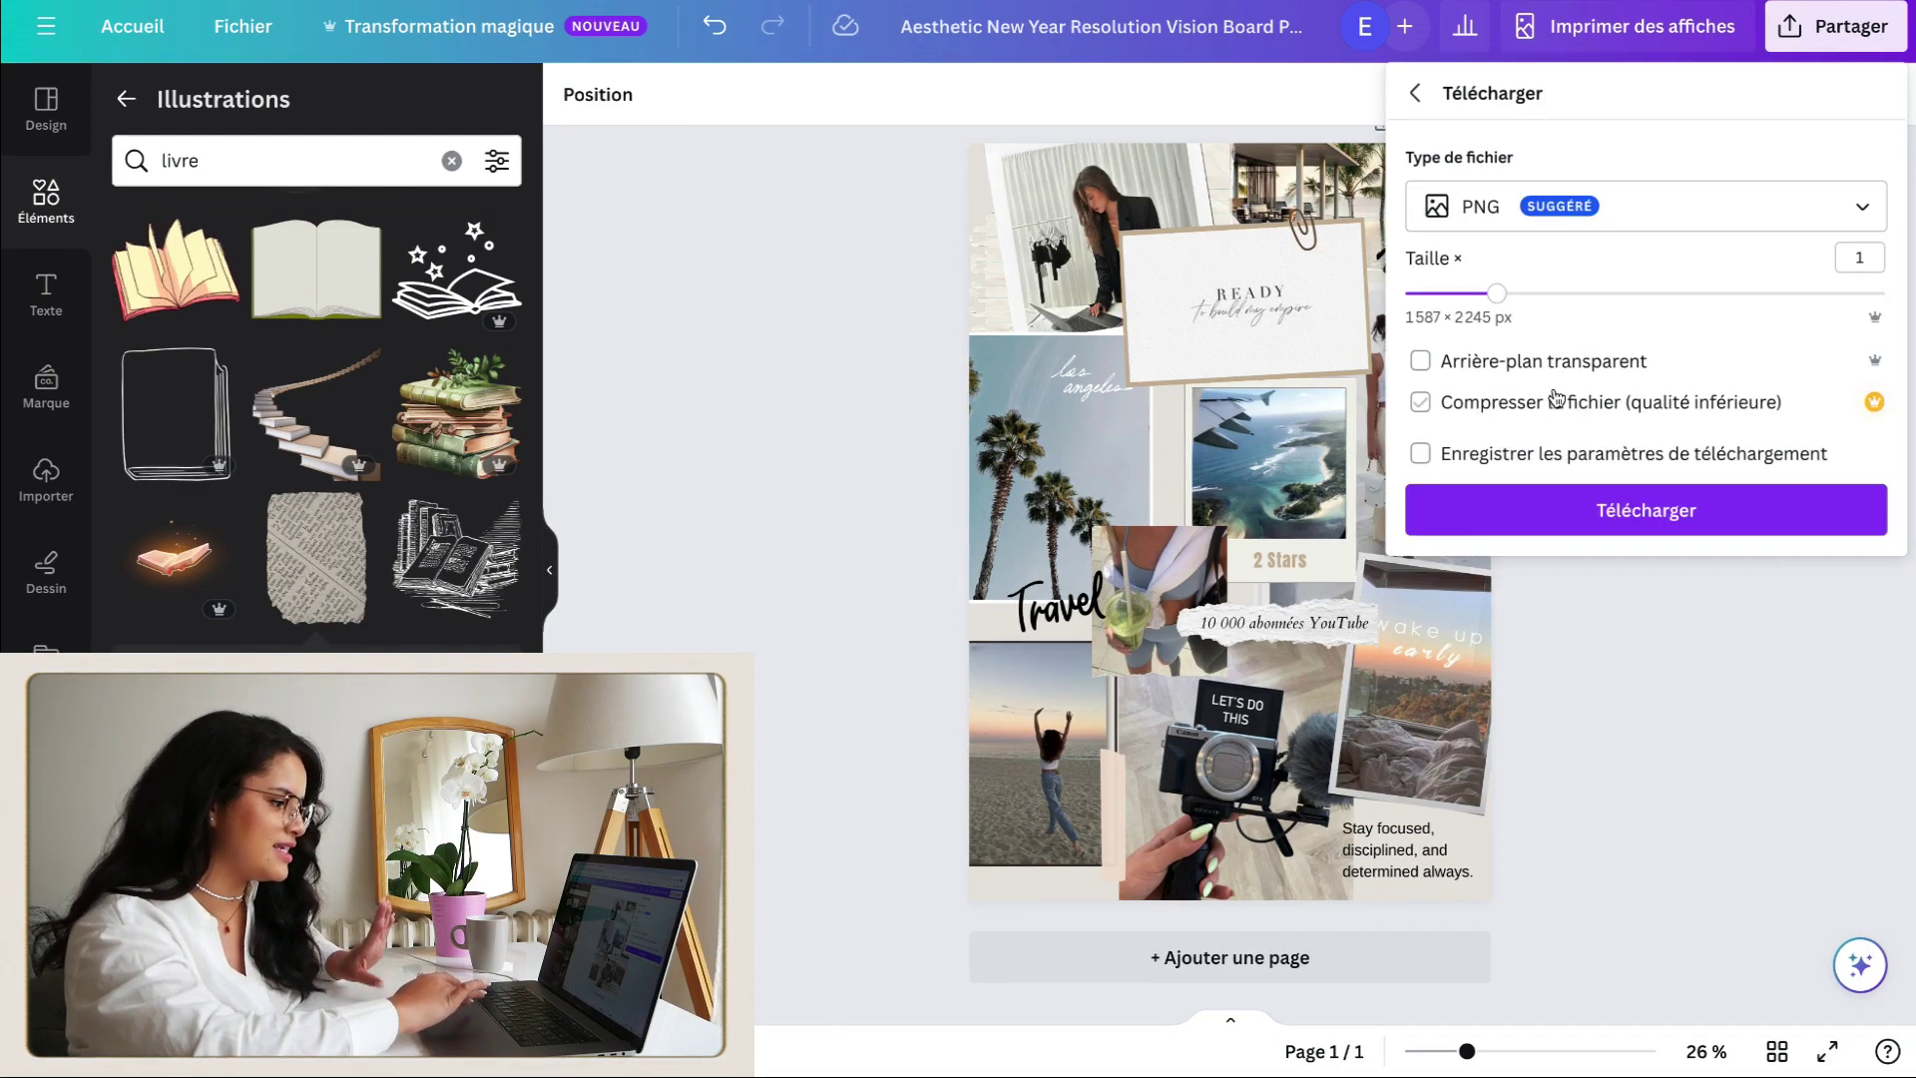
click(1624, 527)
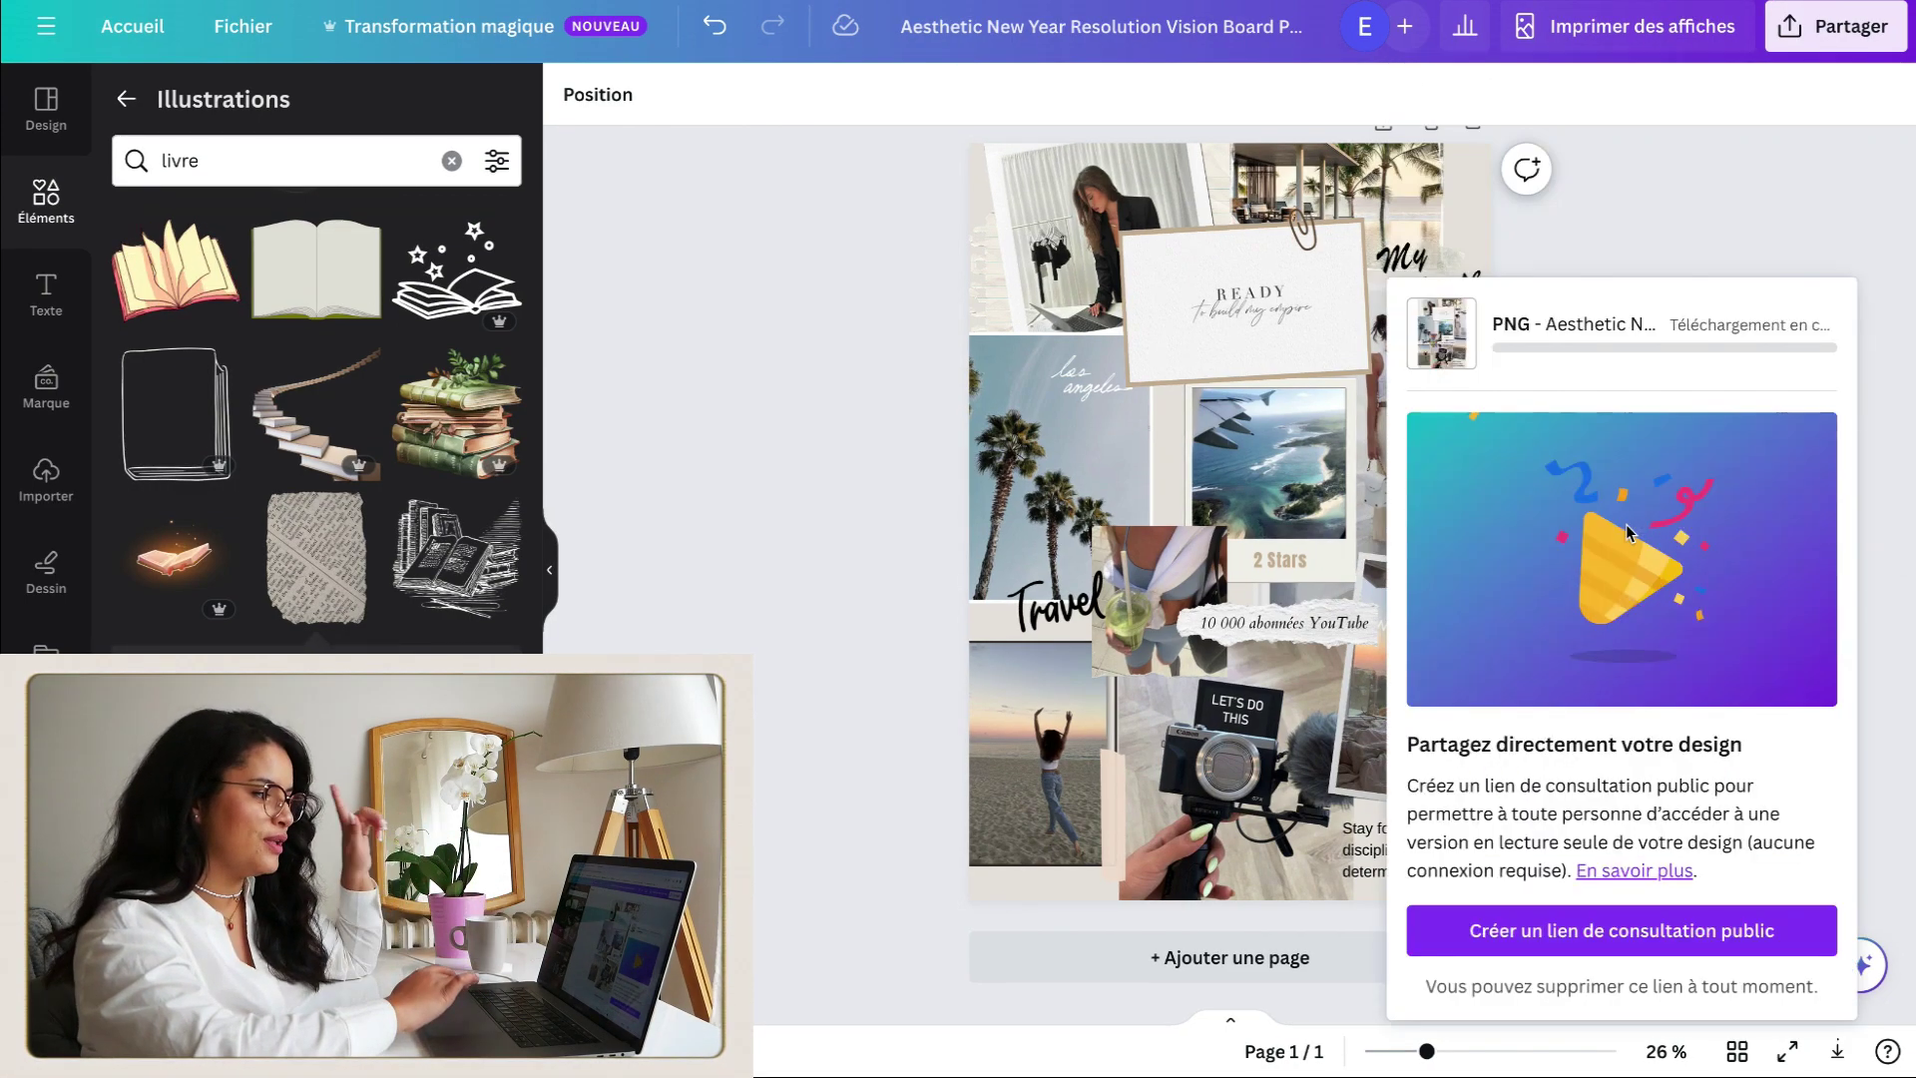